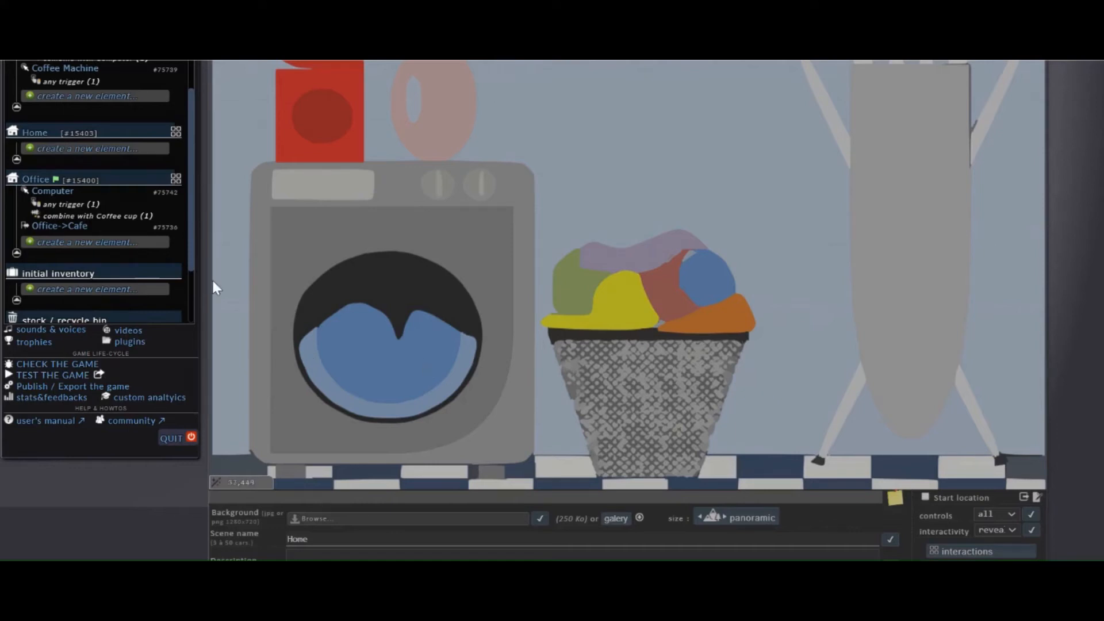
Look through the game's list of scenes and elements, and view the Office scene
scroll(212, 278, up, 1)
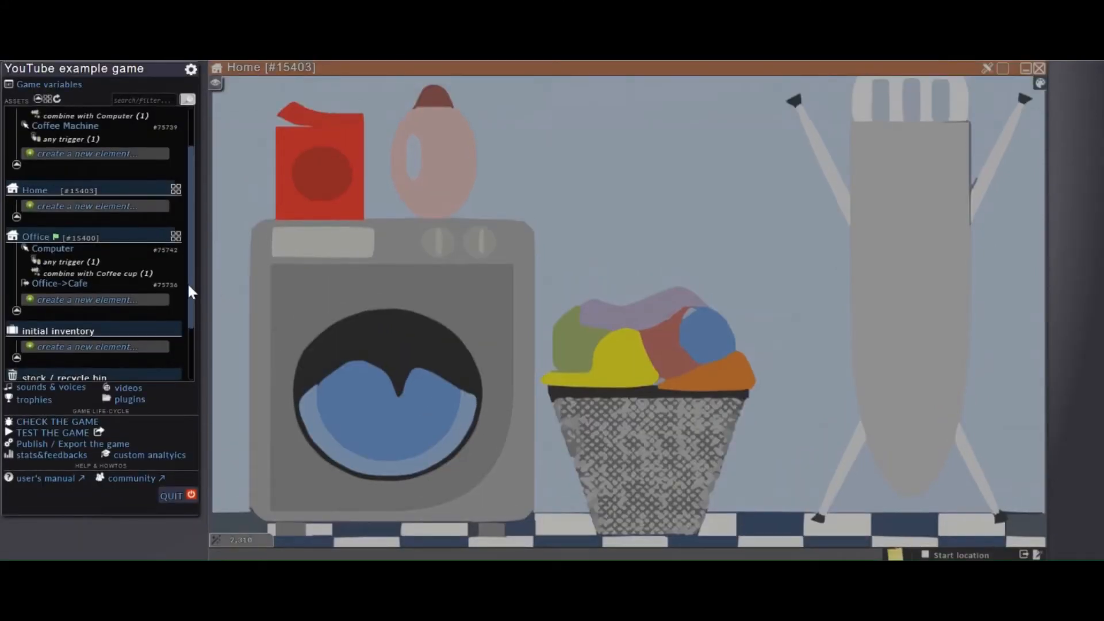
scroll(192, 299, up, 1)
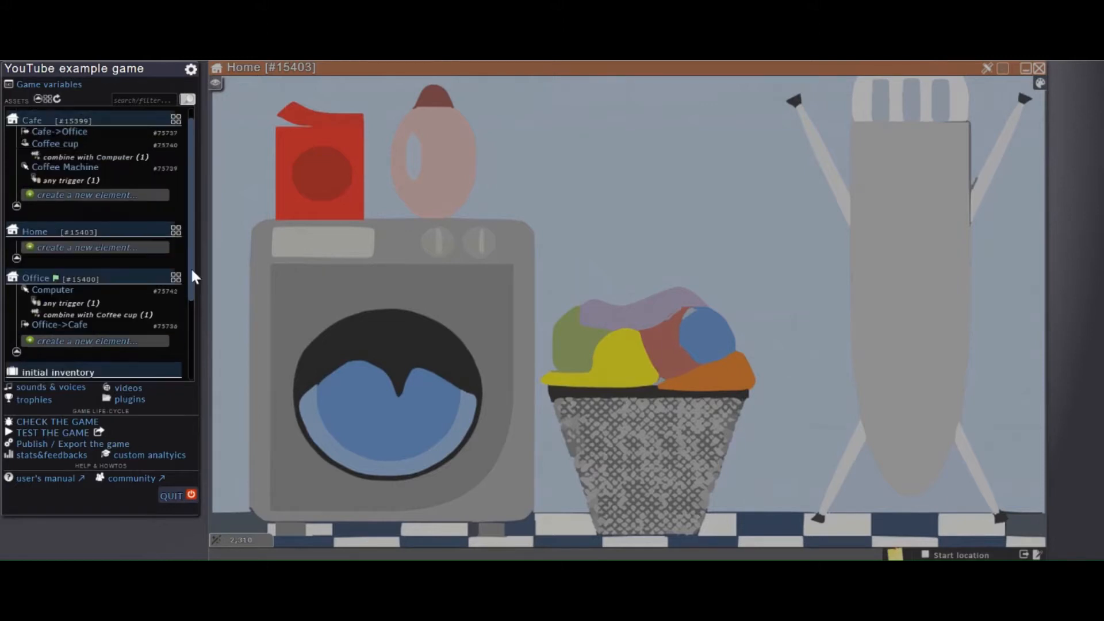
drag(191, 199, 167, 361)
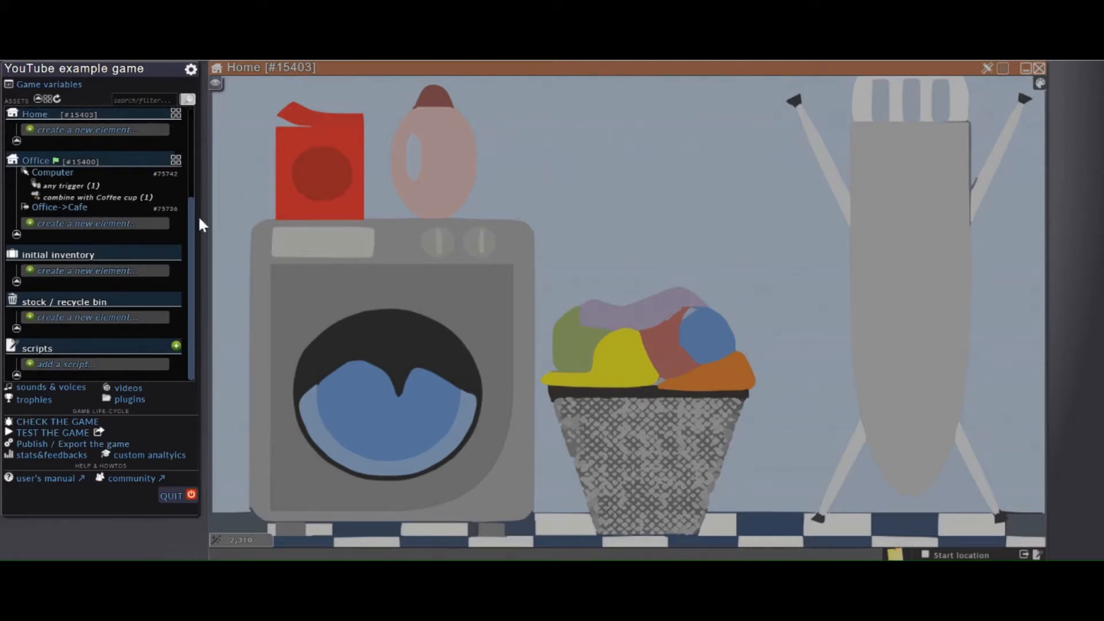
scroll(189, 177, up, 3)
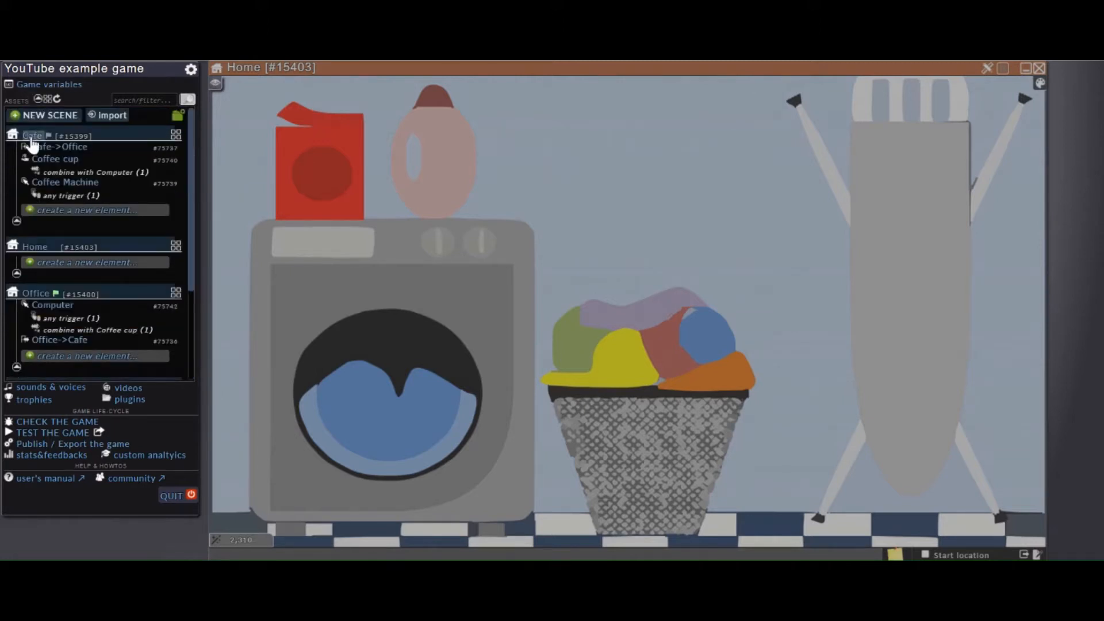
scroll(87, 291, down, 3)
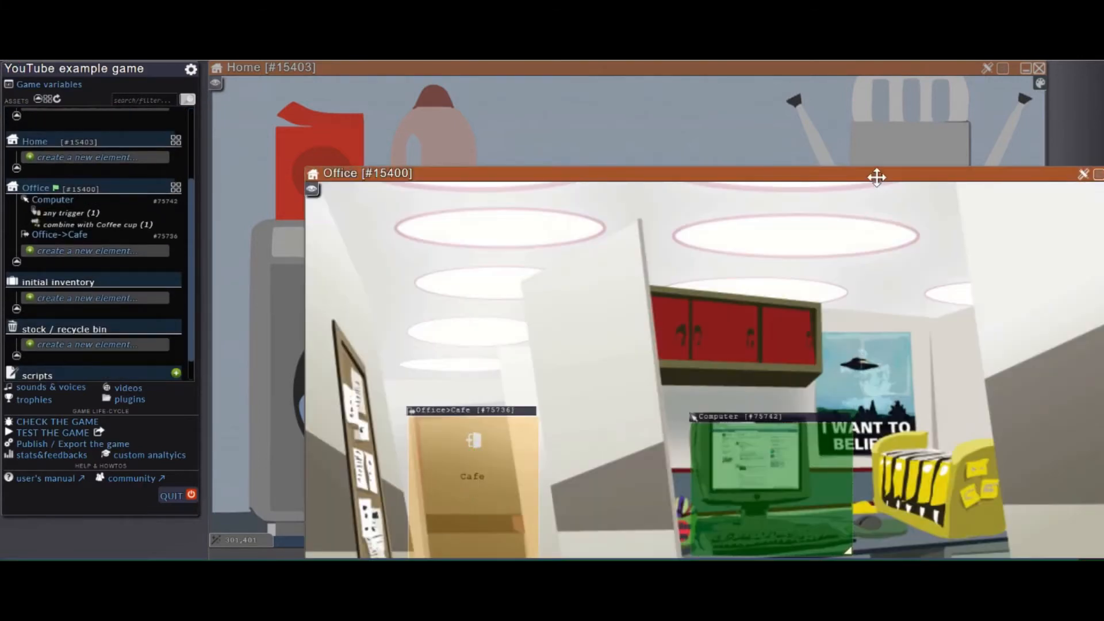
drag(875, 177, 690, 46)
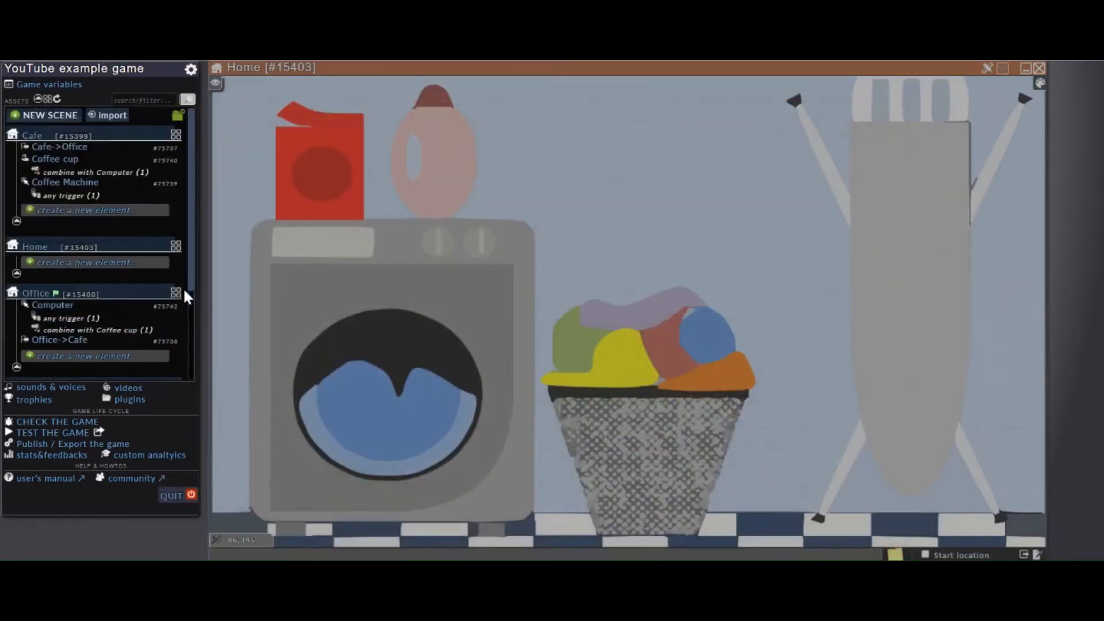
View the existing elements in the Cafe scene and in the Office scene, closing each scene window after viewing
click(33, 135)
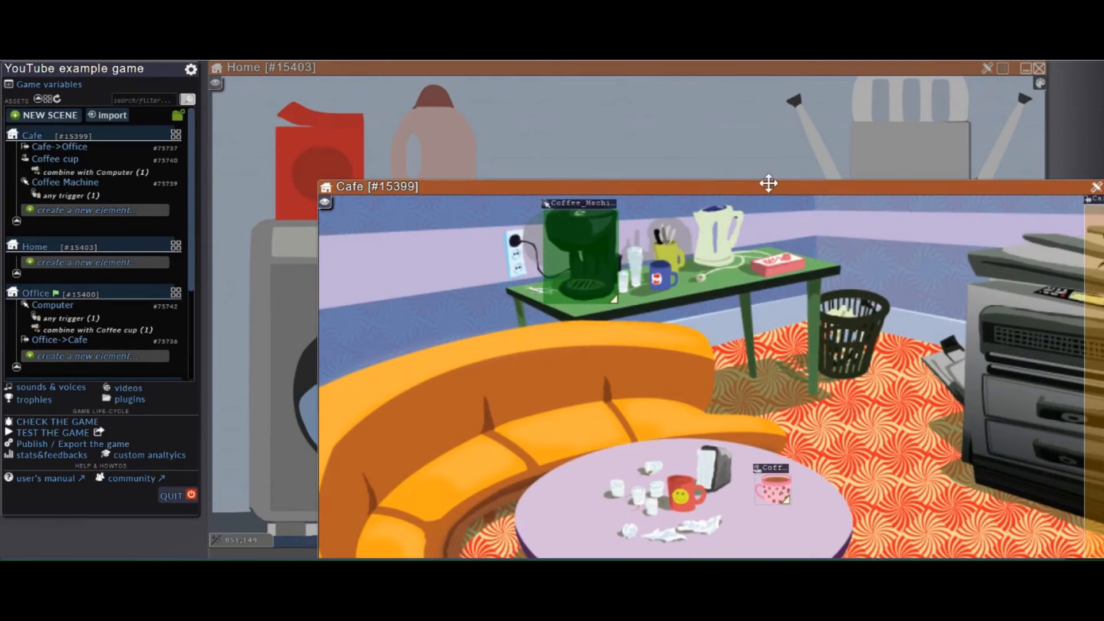
drag(769, 183, 536, 63)
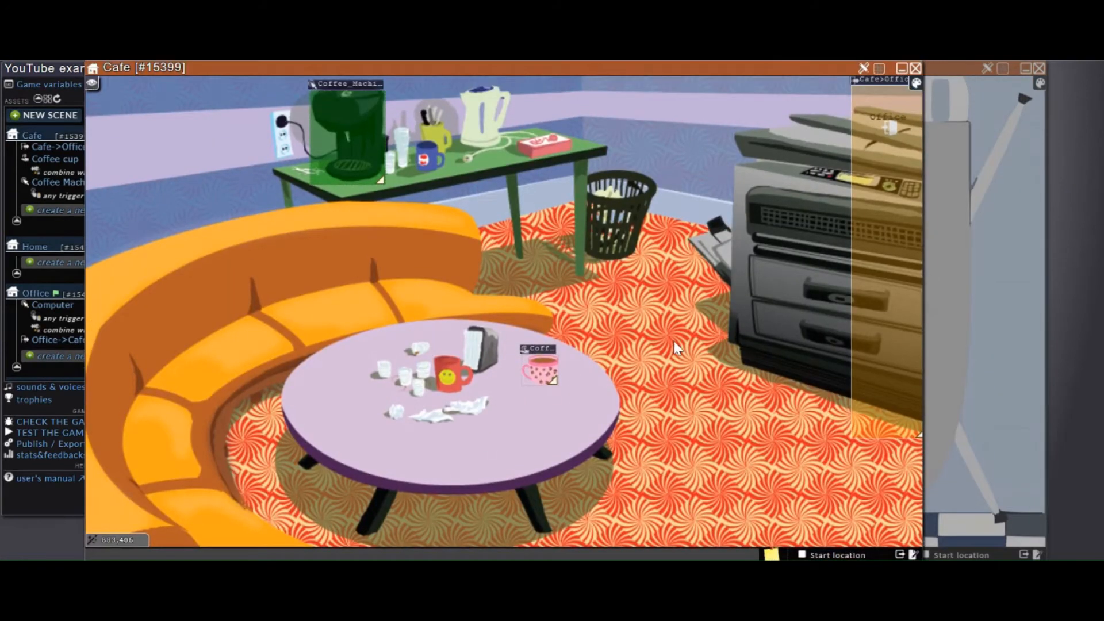
click(915, 68)
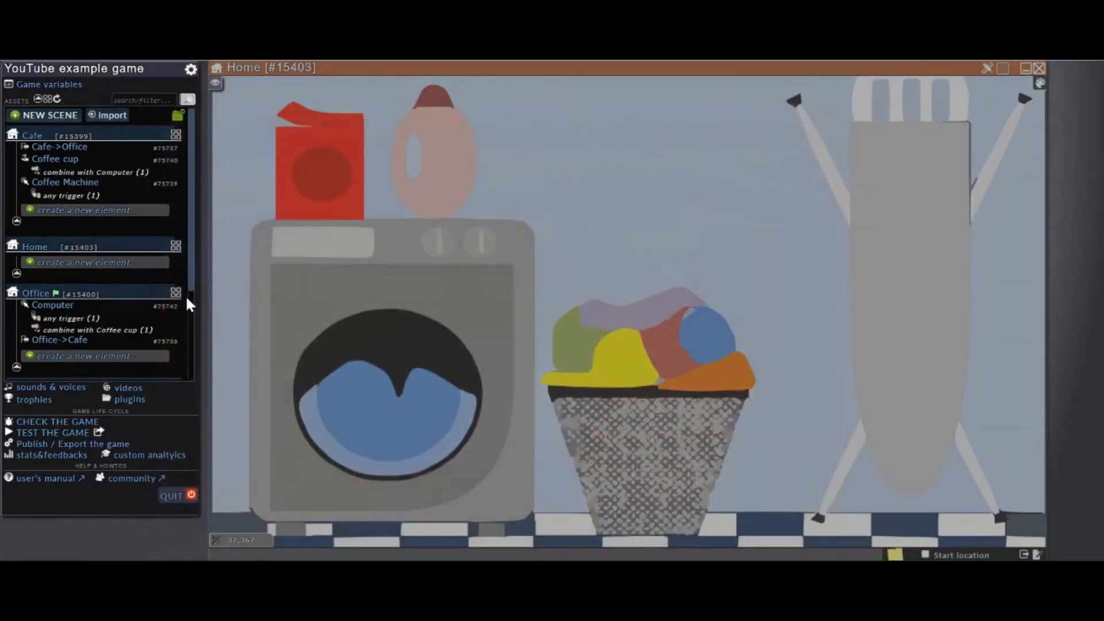
click(55, 308)
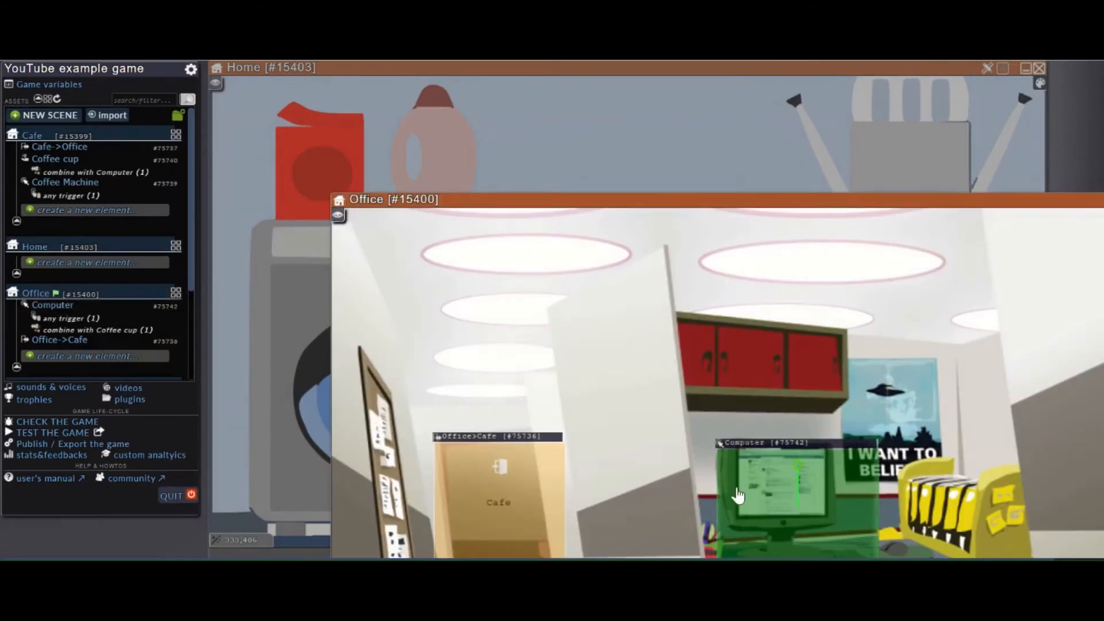
drag(961, 199, 527, 155)
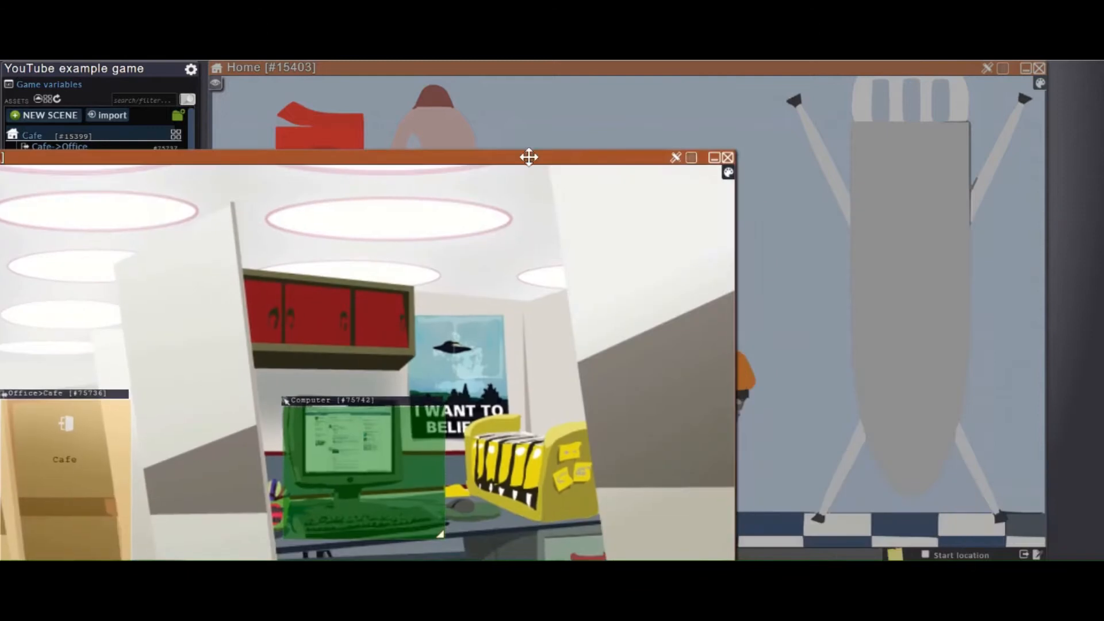
click(722, 161)
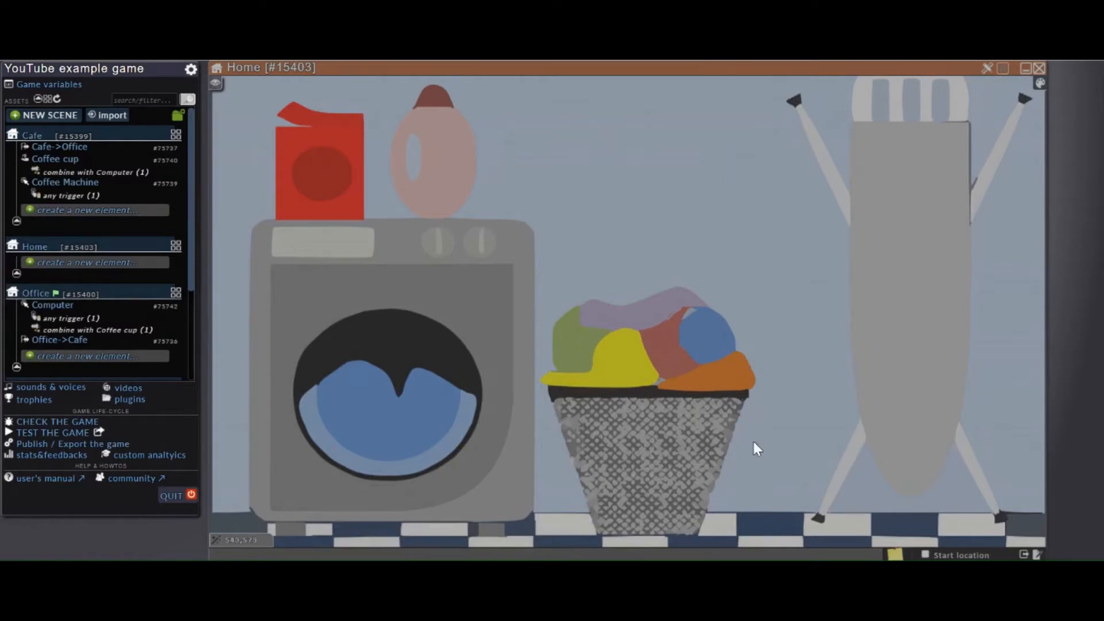
Create a new element beside the laundry basket in the Home scene and browse to the Pictures > People folder for its image
double_click(775, 391)
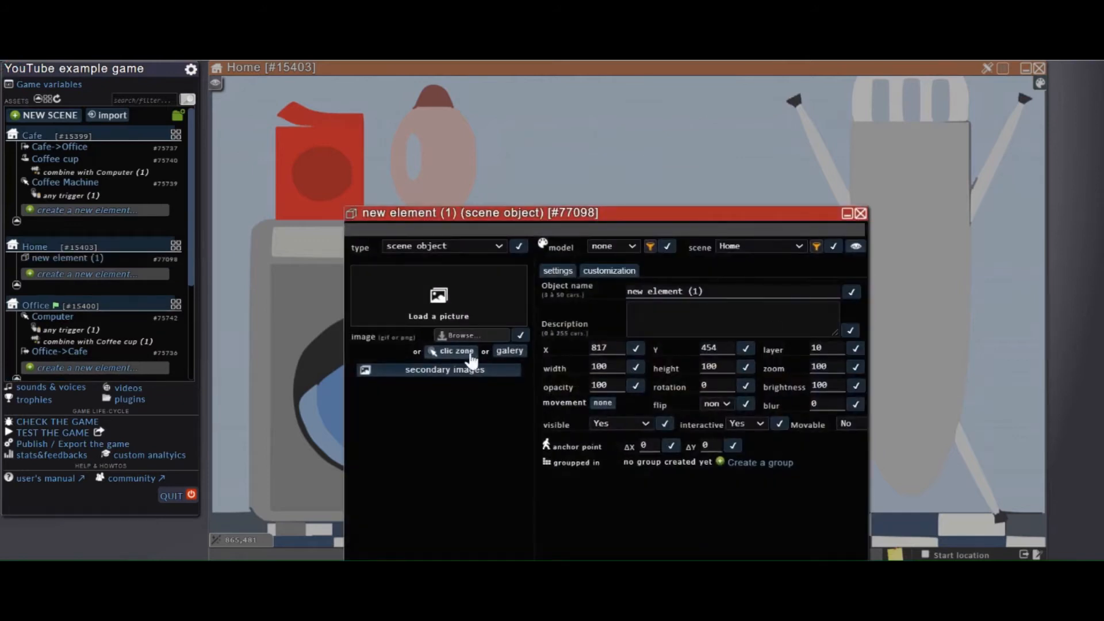
click(471, 334)
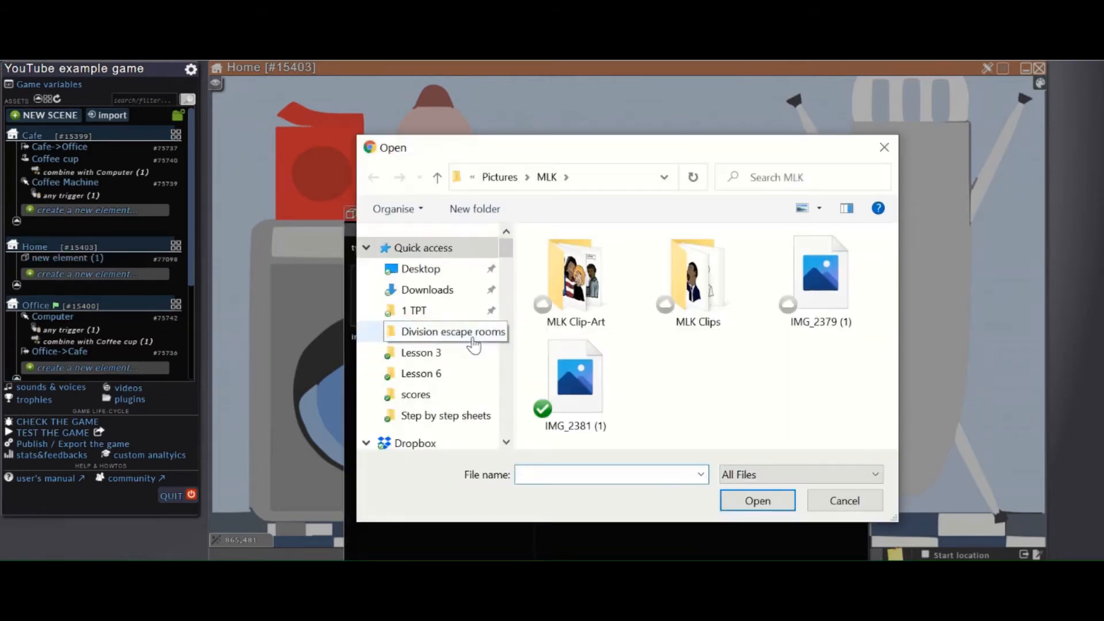
click(499, 177)
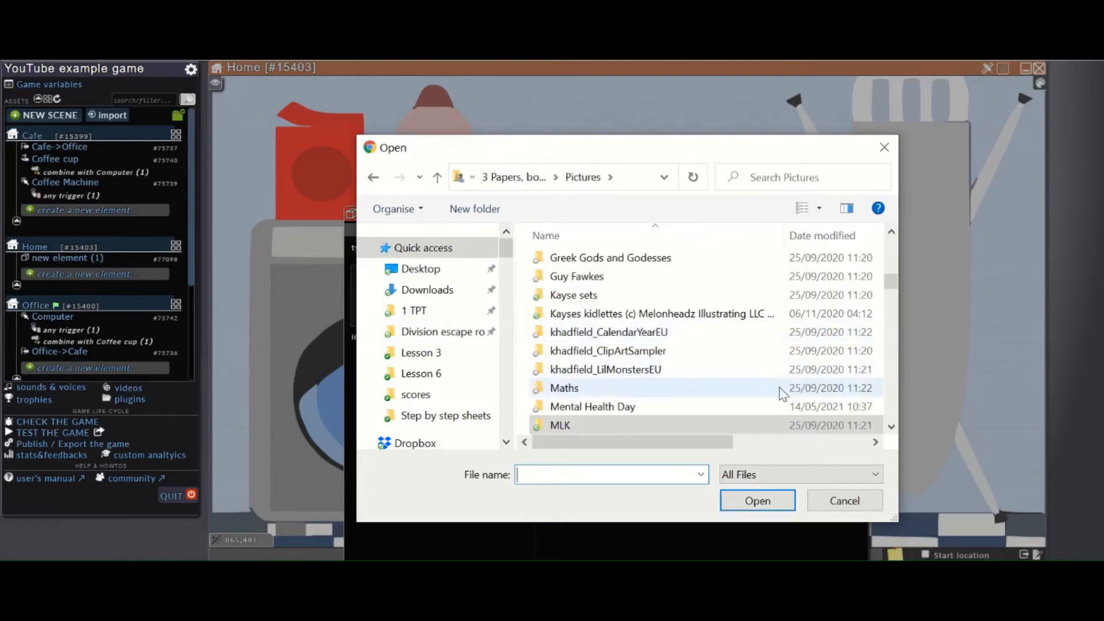
scroll(777, 384, down, 5)
scroll(777, 384, down, 6)
scroll(778, 384, up, 12)
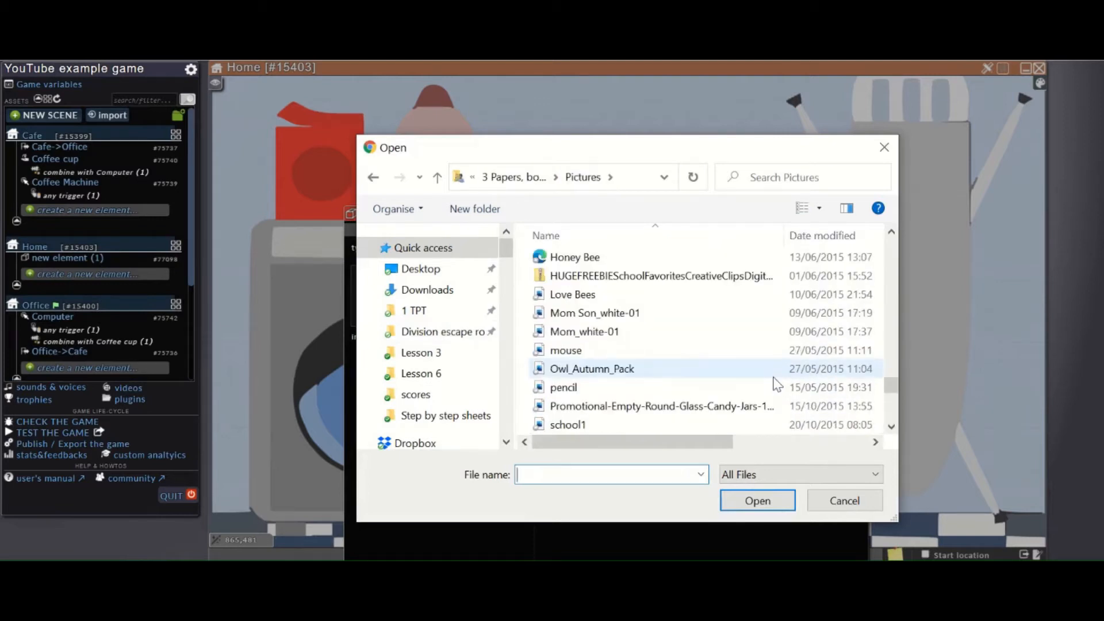
scroll(778, 384, up, 6)
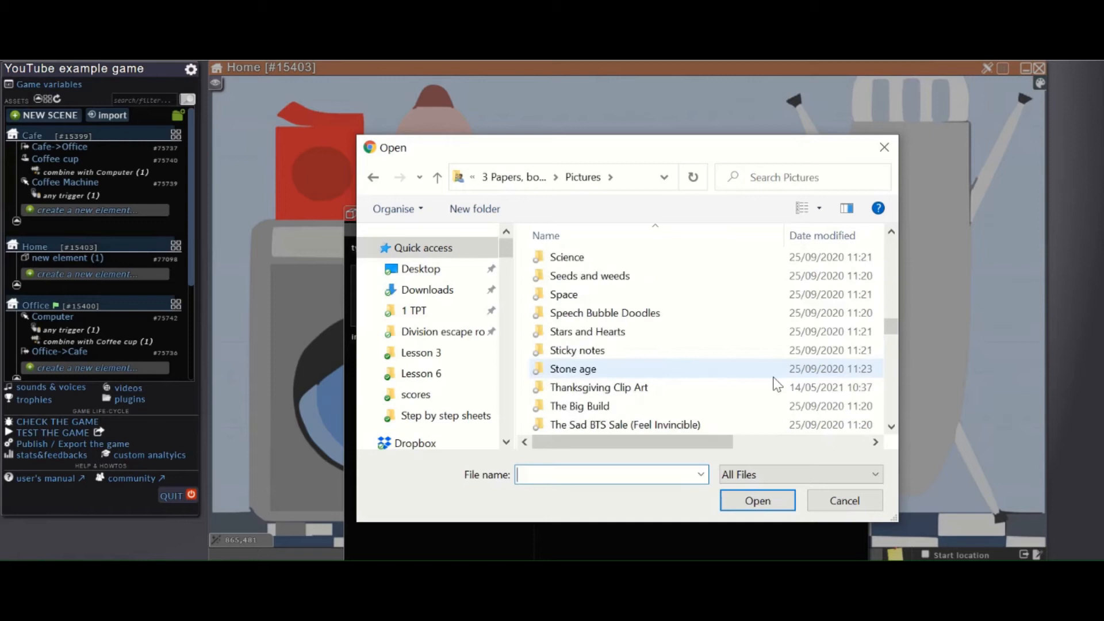
scroll(777, 384, up, 1)
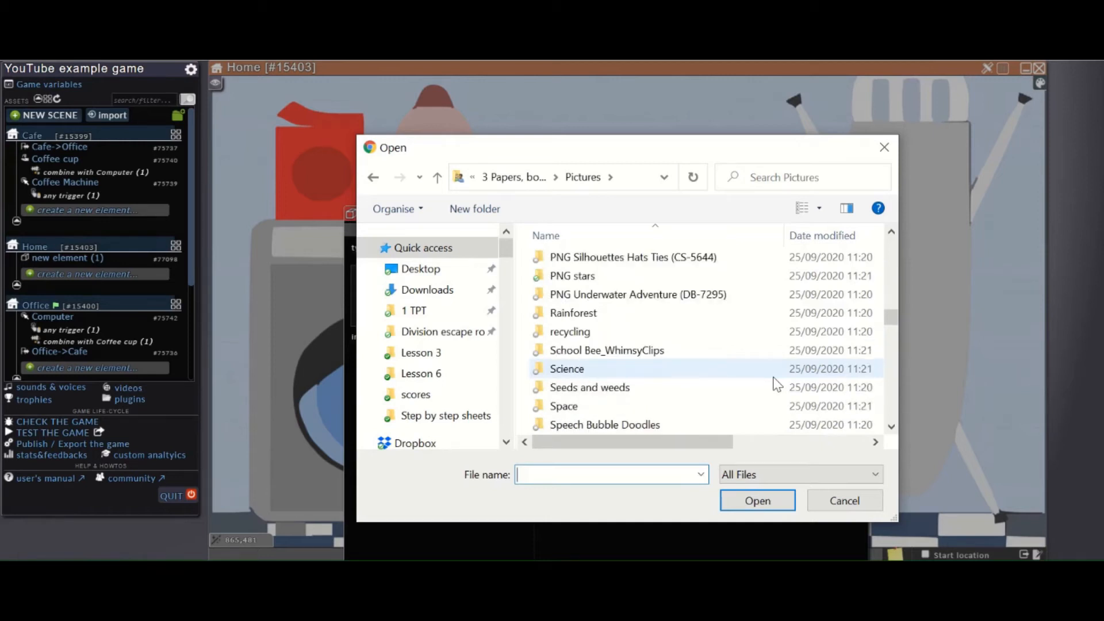
scroll(775, 383, up, 5)
scroll(774, 382, down, 1)
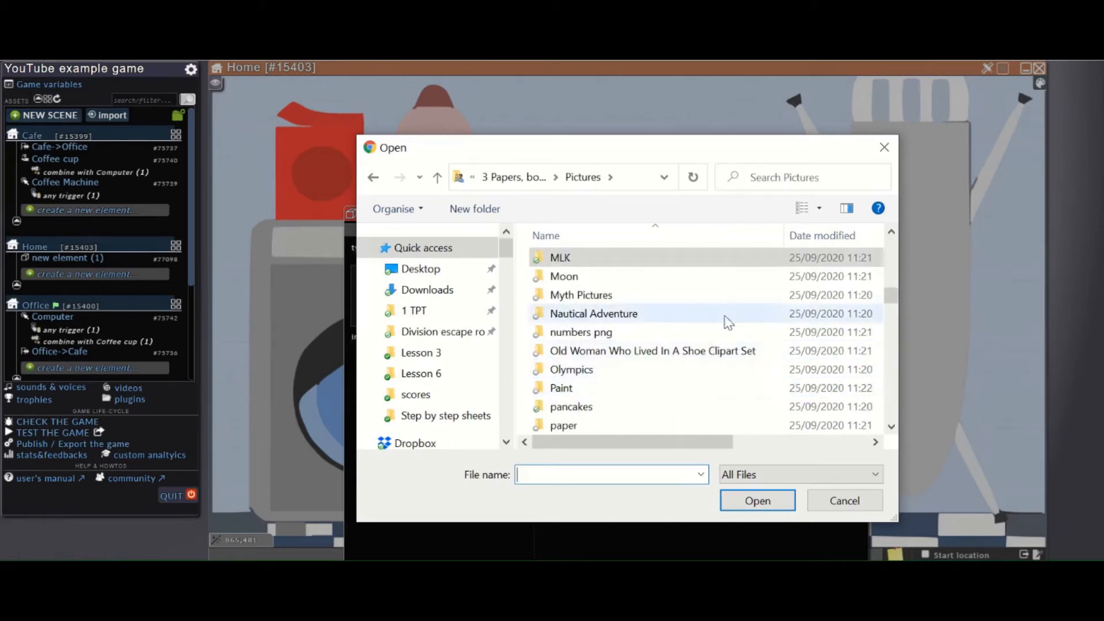
scroll(714, 406, down, 1)
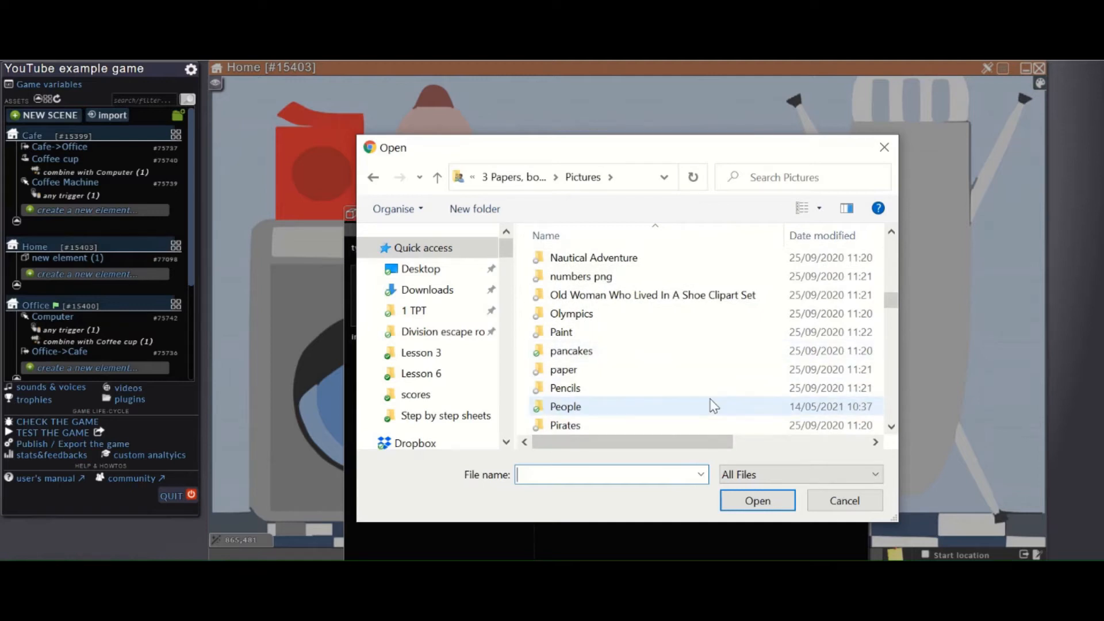
double_click(714, 406)
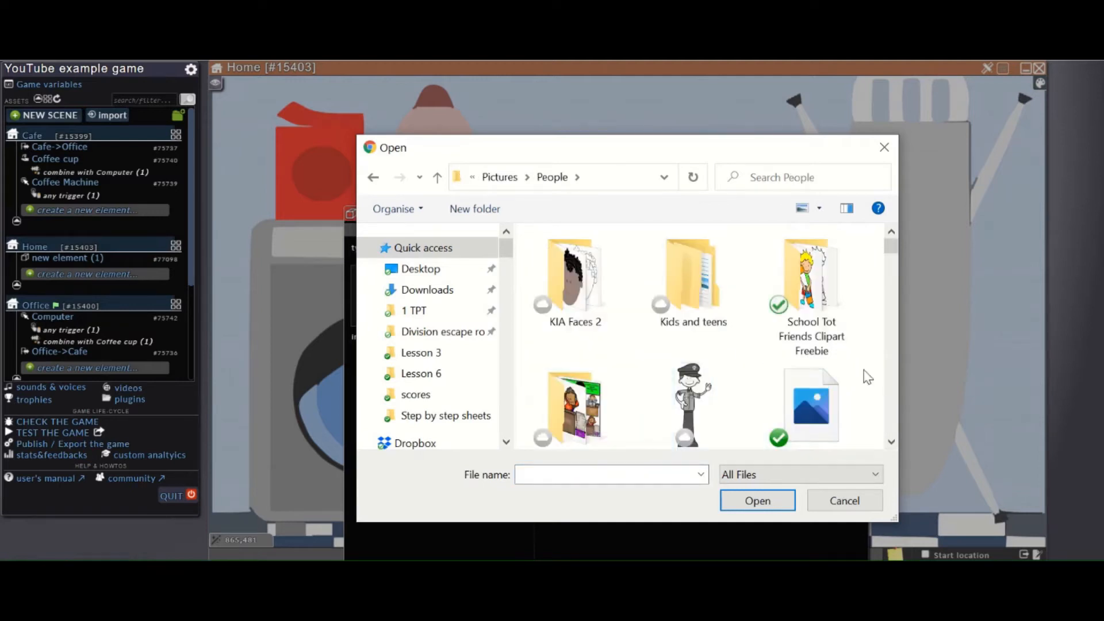
Load the Custodian_color-01 picture from the People folder as the new element's image
scroll(720, 356, down, 5)
scroll(720, 357, up, 5)
scroll(762, 355, down, 8)
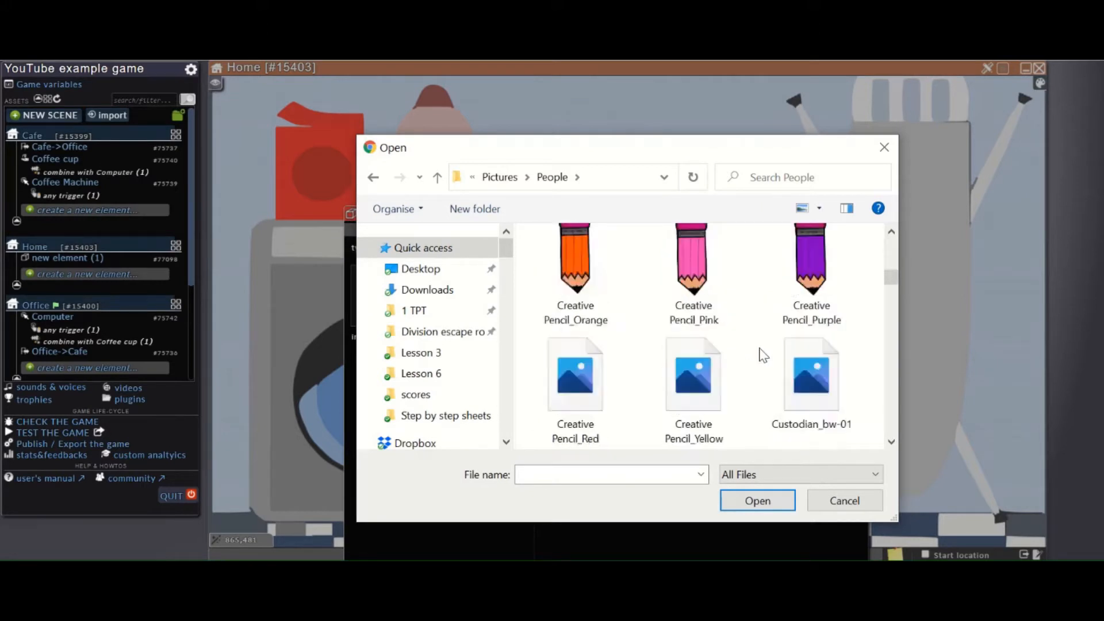
scroll(763, 355, up, 3)
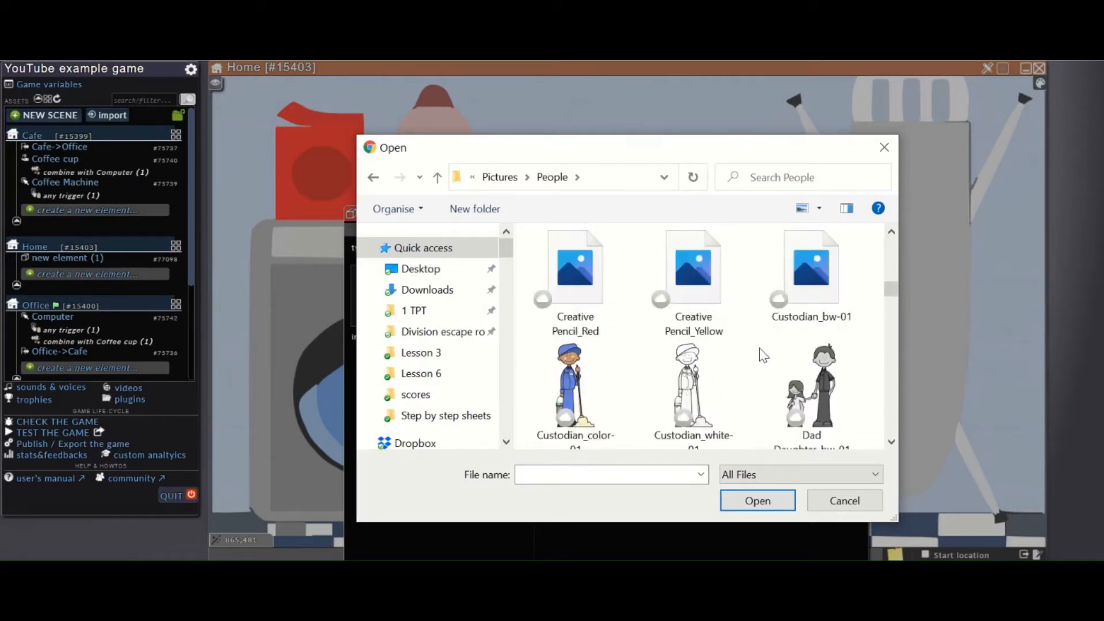
double_click(563, 382)
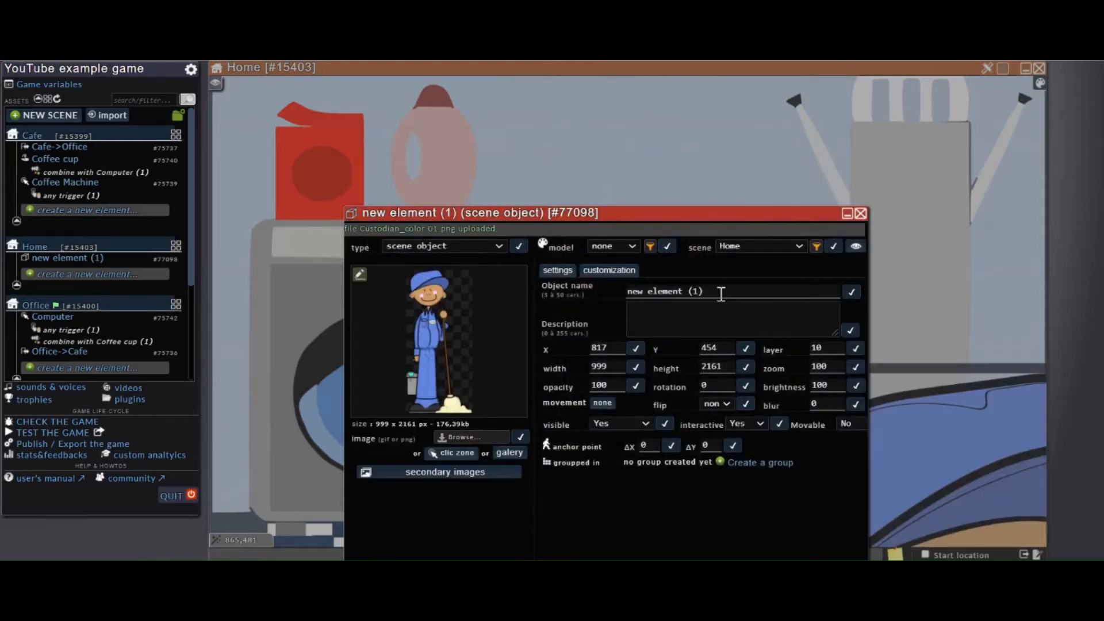
Set the custodian element's width to 90 and its height to 21
click(615, 365)
key(BackSpace)
click(745, 367)
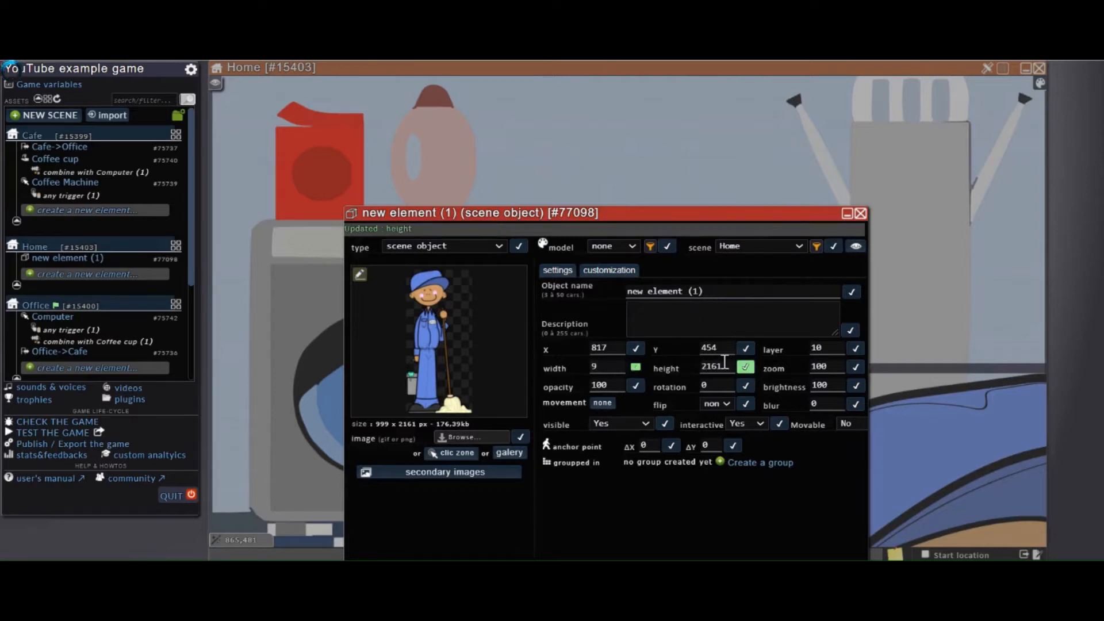
click(725, 366)
key(BackSpace)
key(BackSpace)
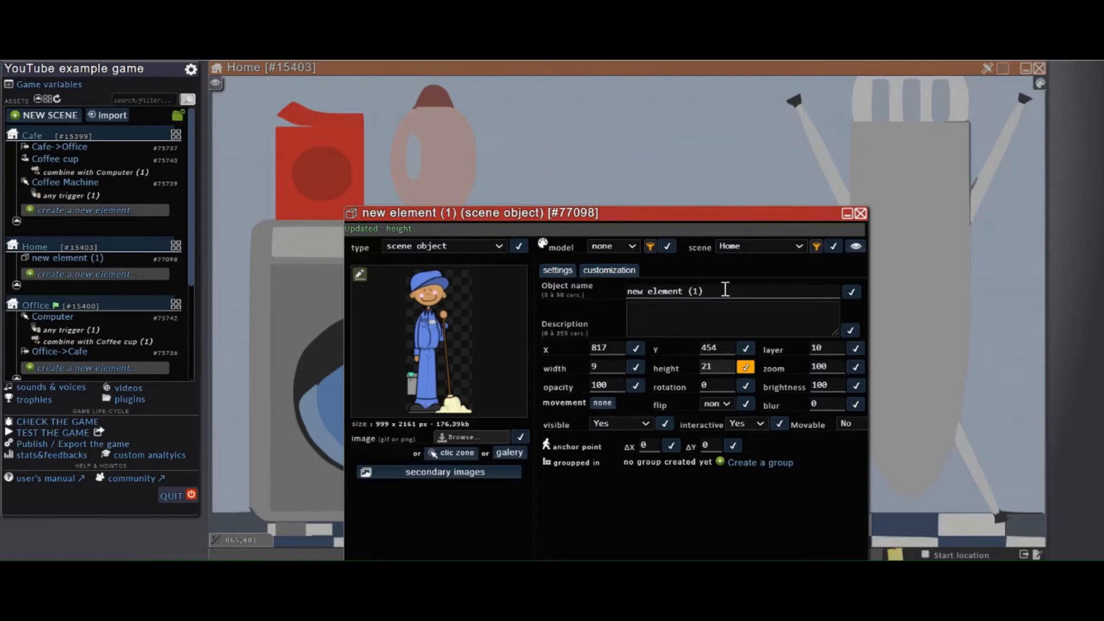
click(613, 365)
text(0)
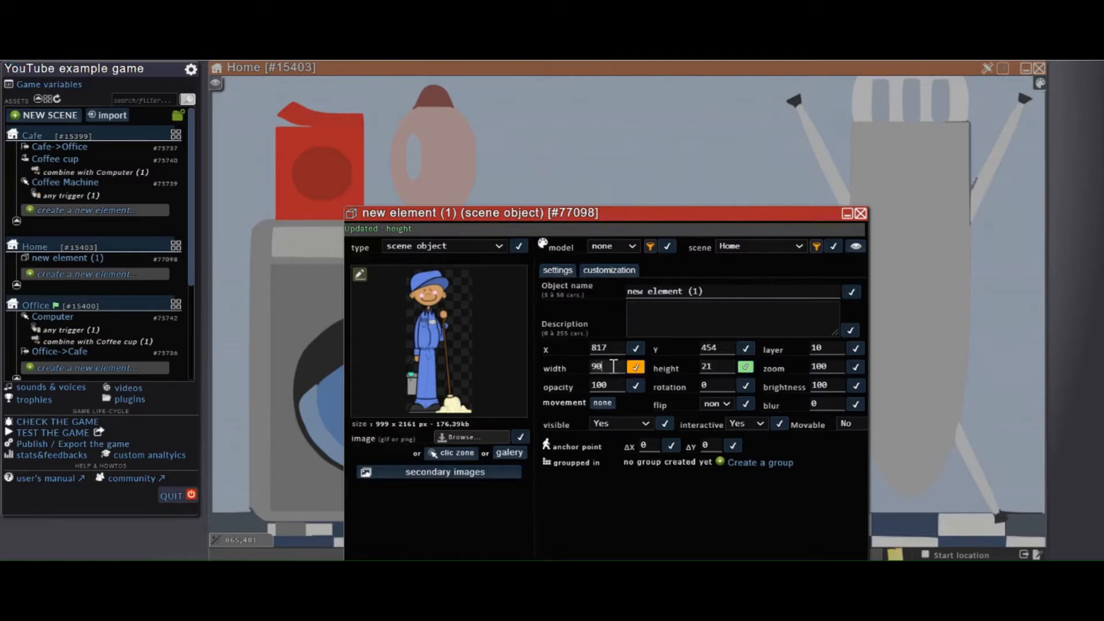
click(718, 298)
triple_click(718, 297)
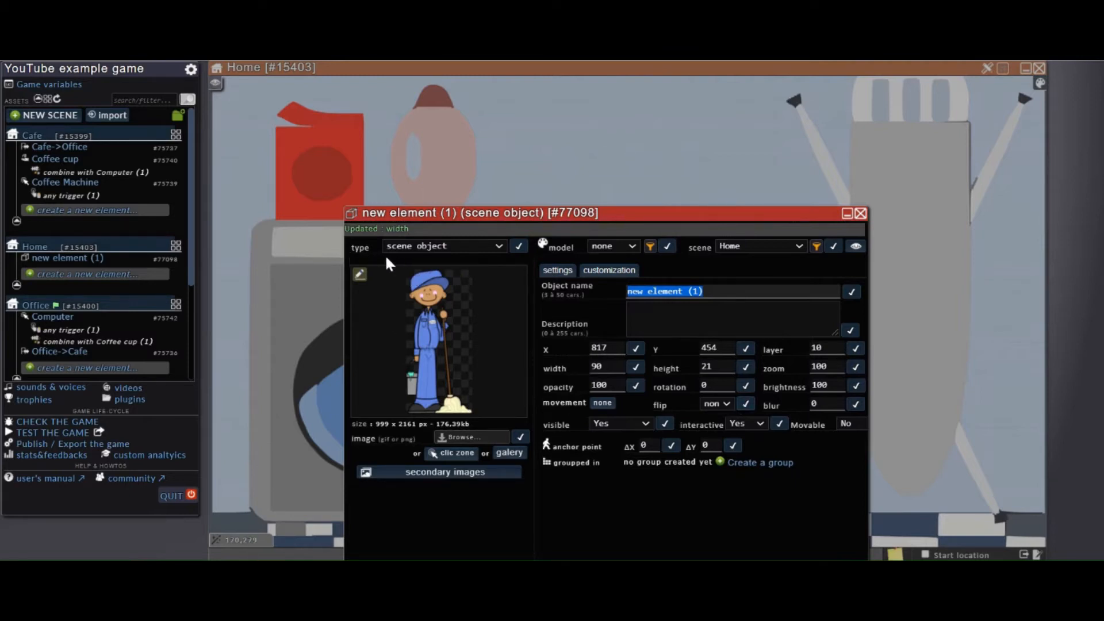
Change the custodian element's type to character and save the type
click(500, 244)
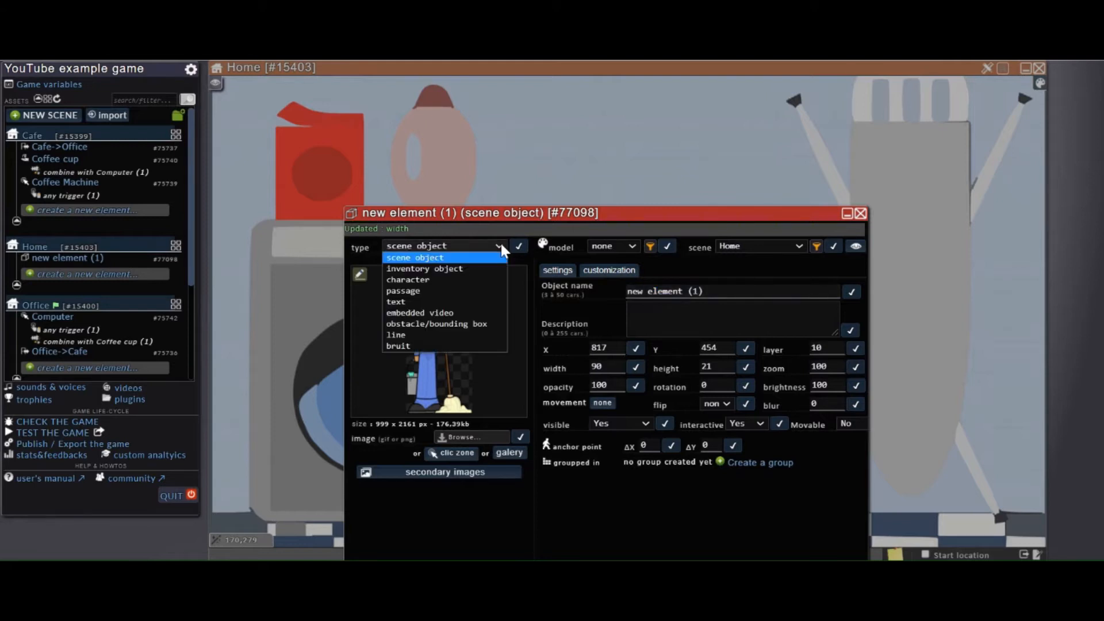
click(398, 280)
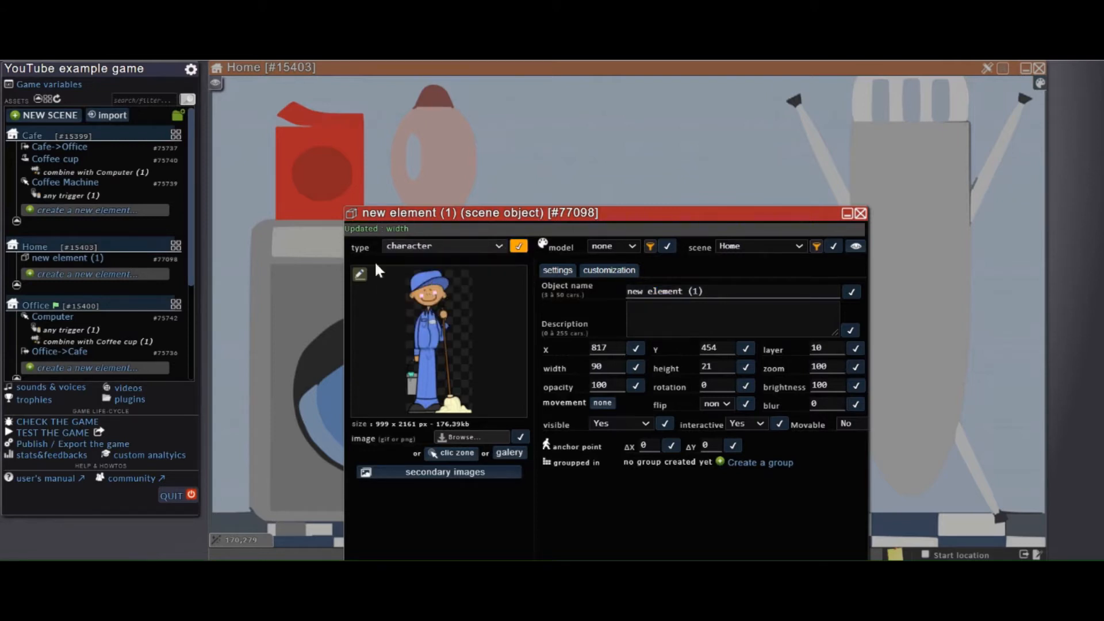
click(518, 246)
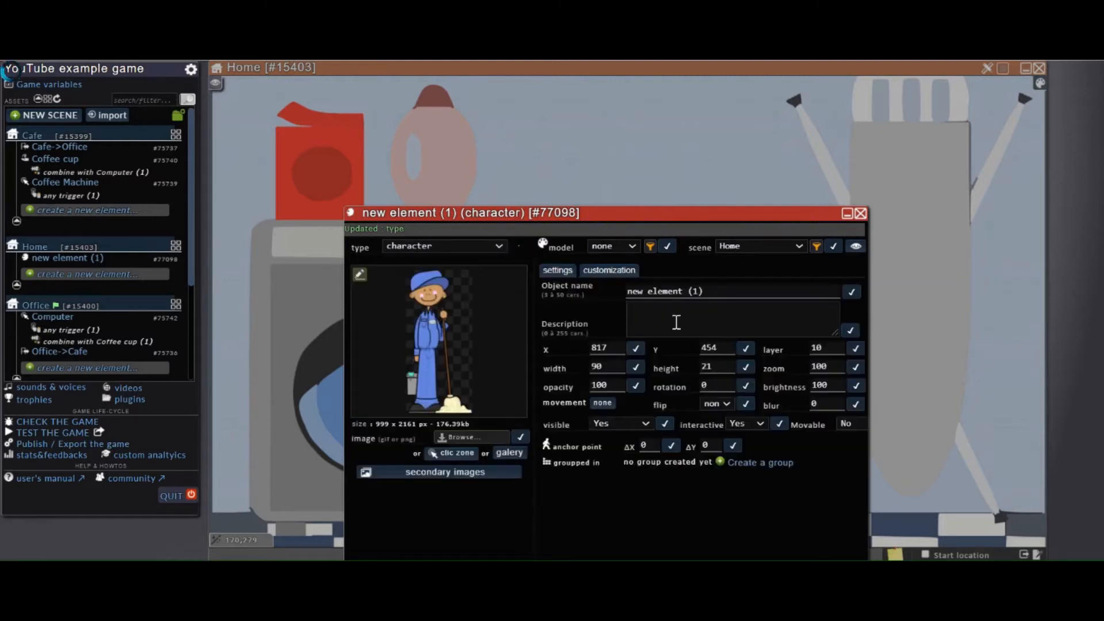
Name the character Cleaner and close its settings window
click(595, 294)
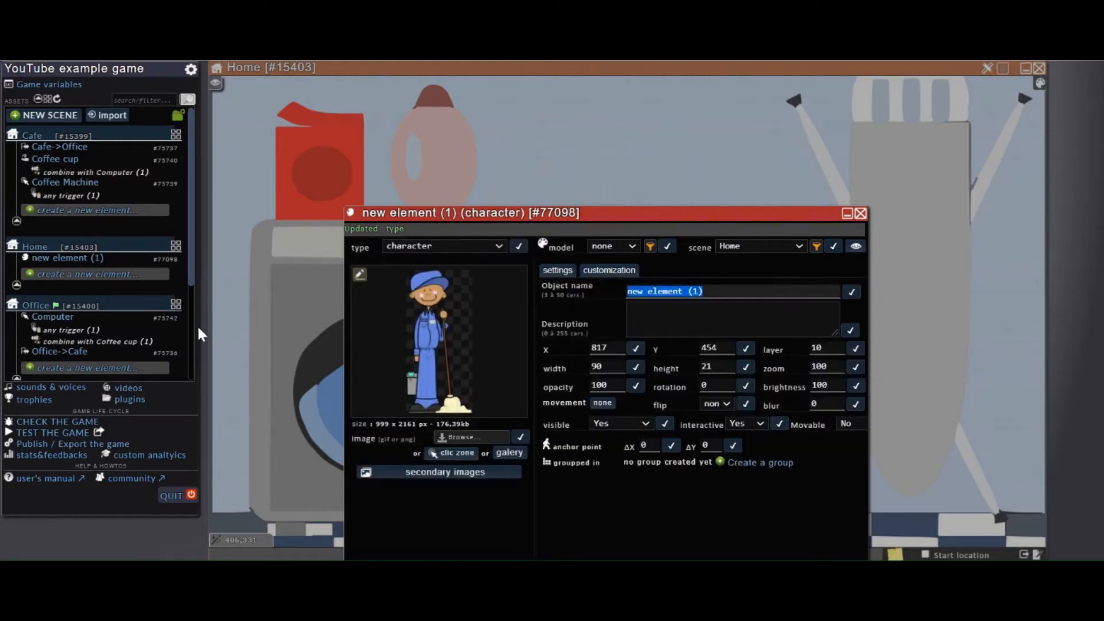
text(Cl)
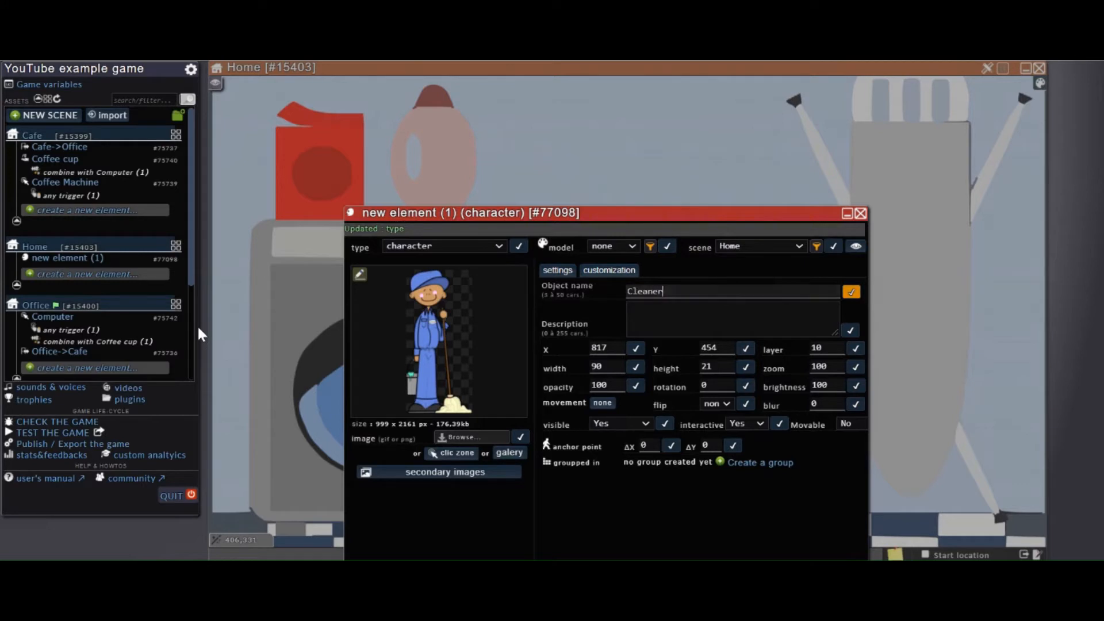
text(eaner)
key(Return)
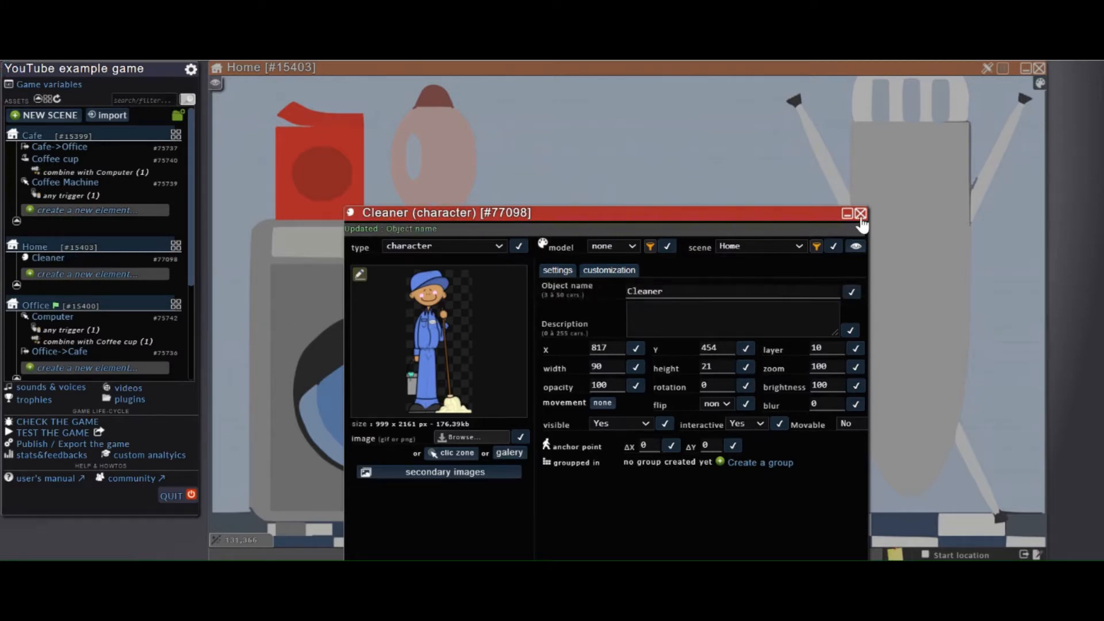
click(860, 214)
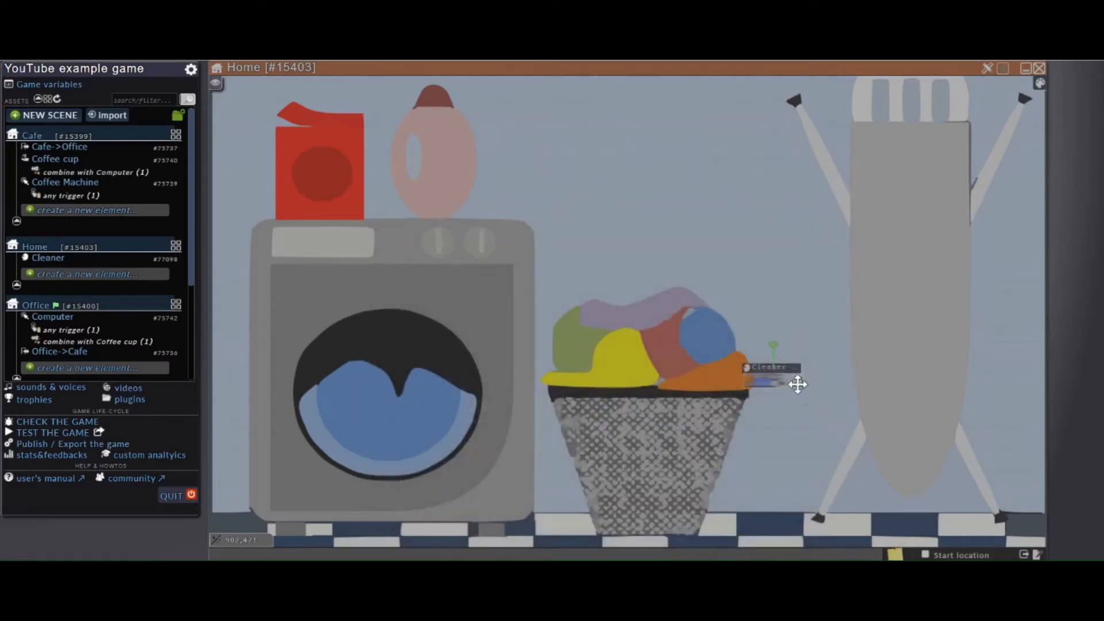
Enlarge the Cleaner to 172 by 517 and place it between the laundry basket and the ironing board, at X 784, Y 172
drag(797, 381, 816, 556)
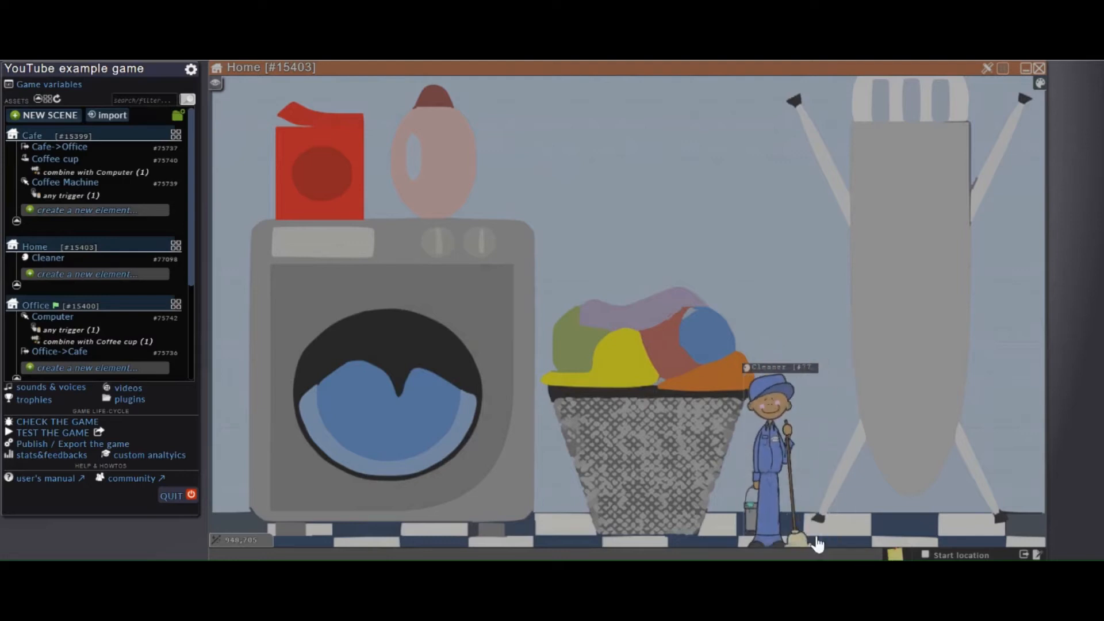
drag(813, 367, 764, 123)
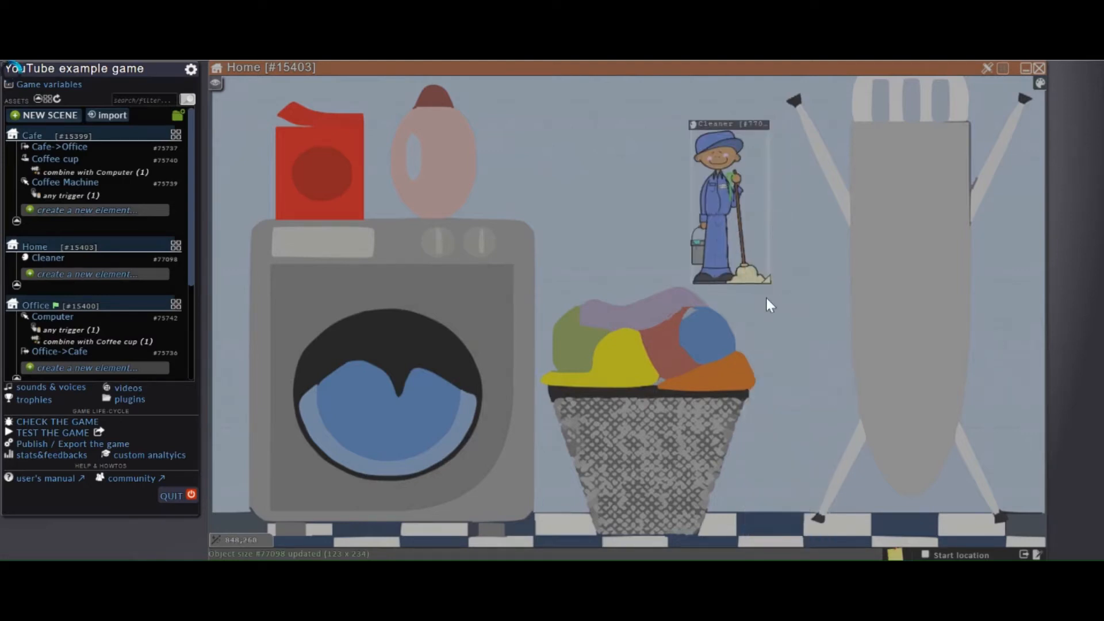
drag(766, 279, 799, 463)
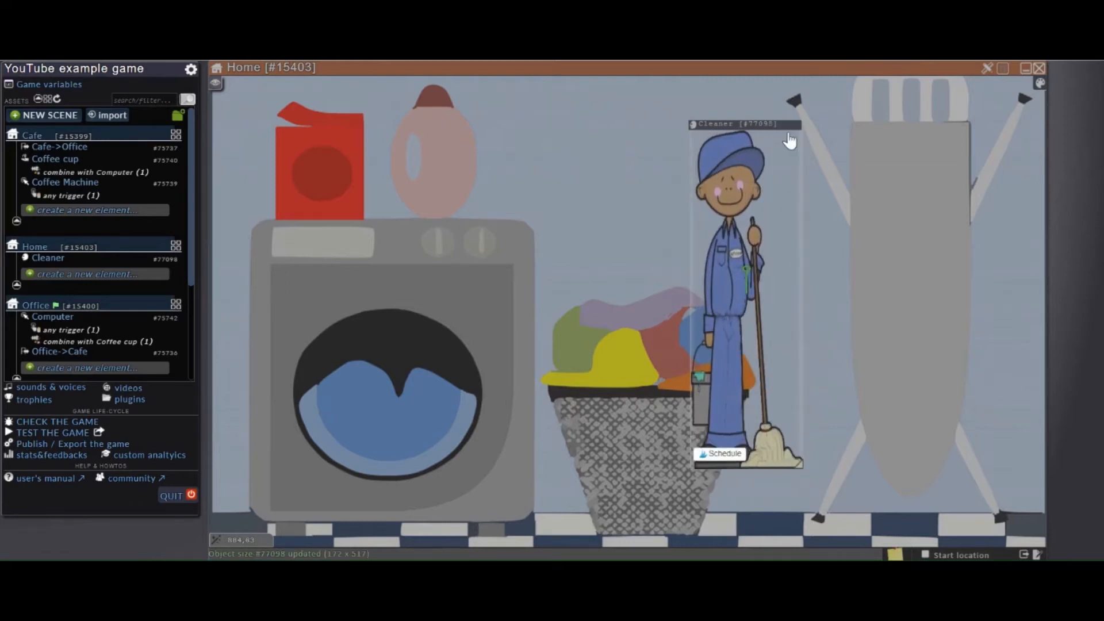
drag(785, 121, 817, 181)
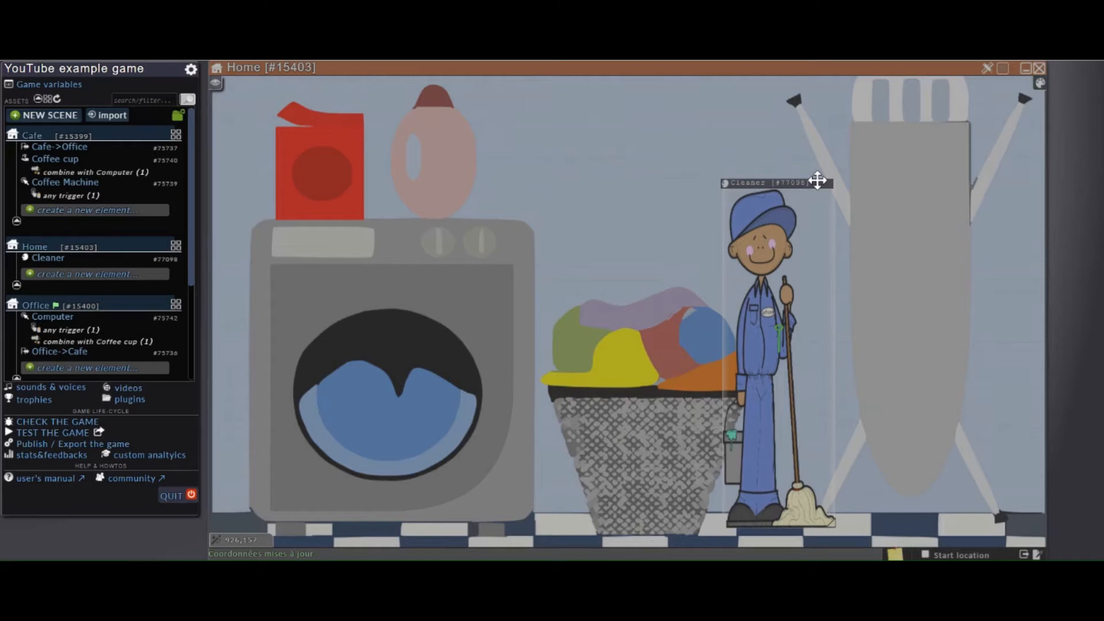
Add a new interaction to the Cleaner character
mouse_move(803, 246)
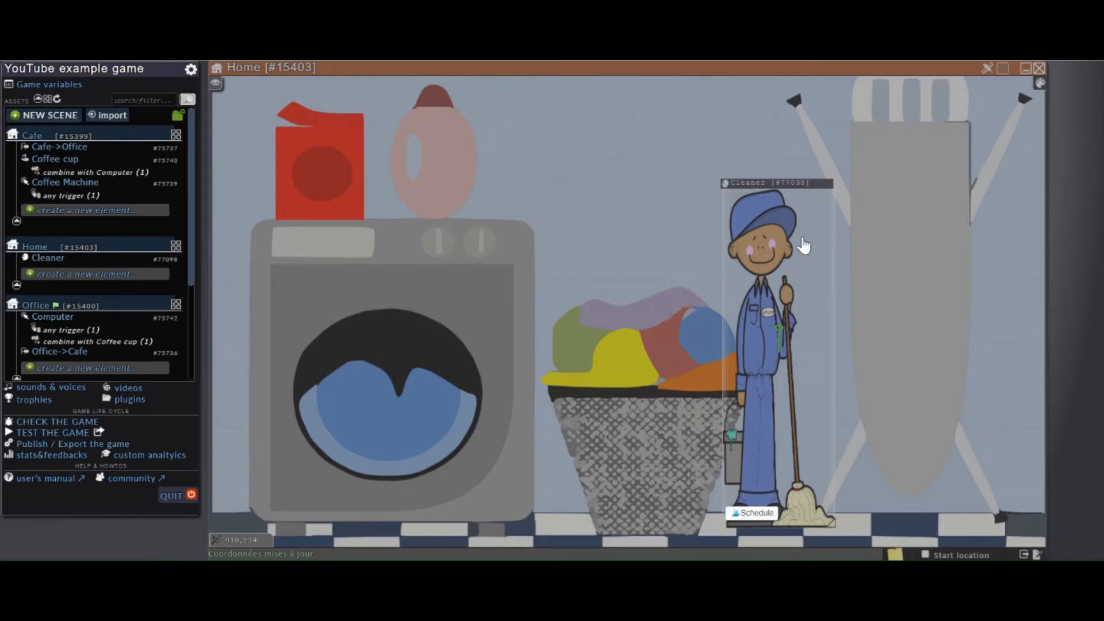
double_click(804, 246)
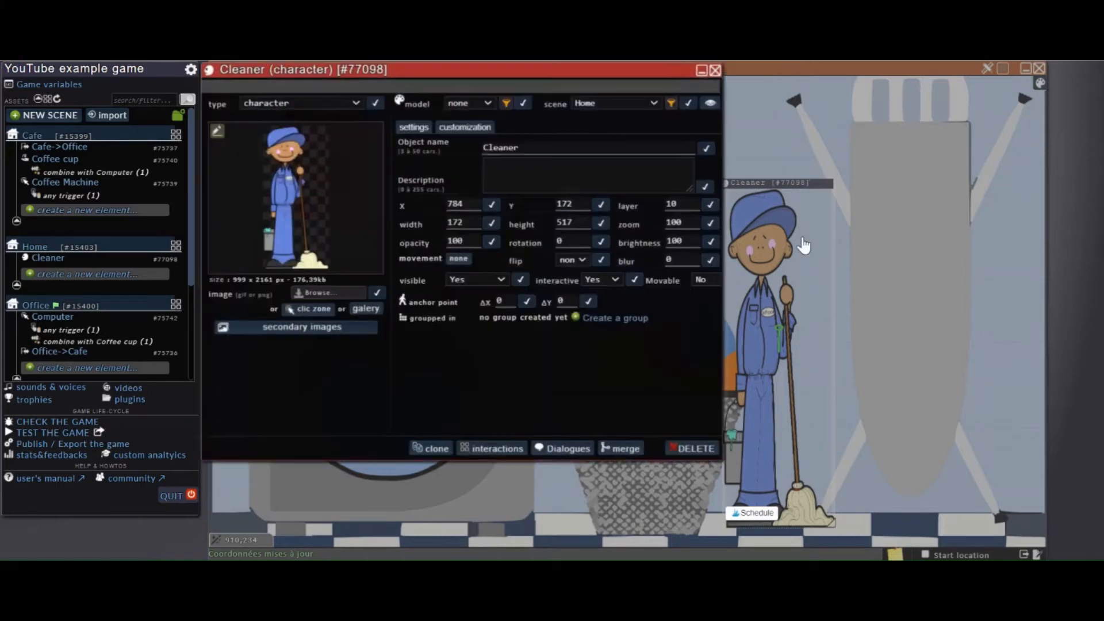
click(487, 448)
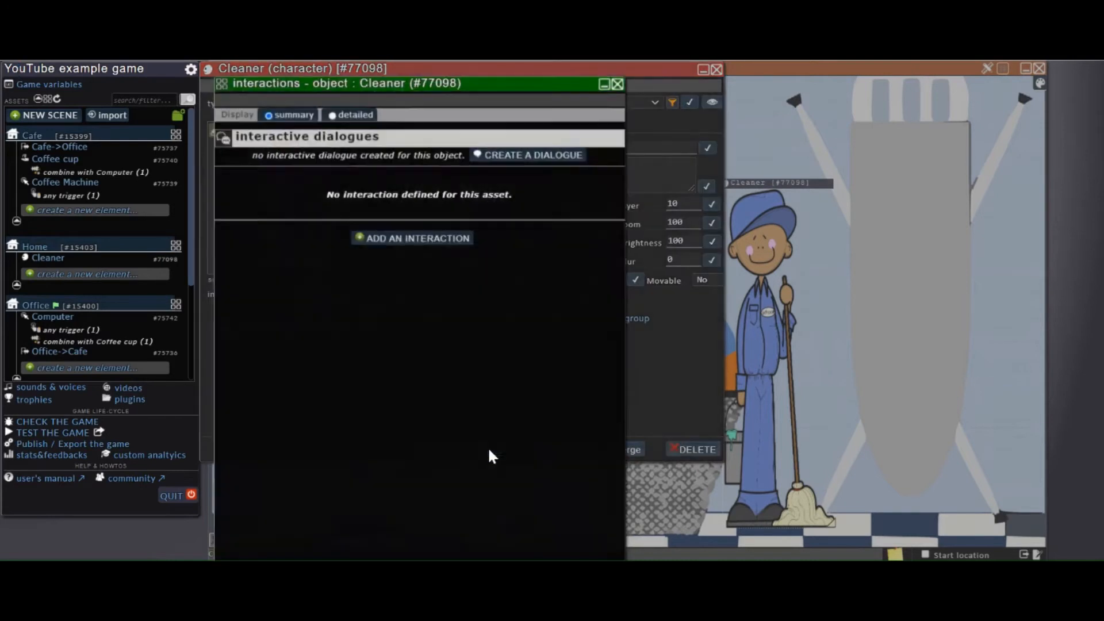
click(403, 238)
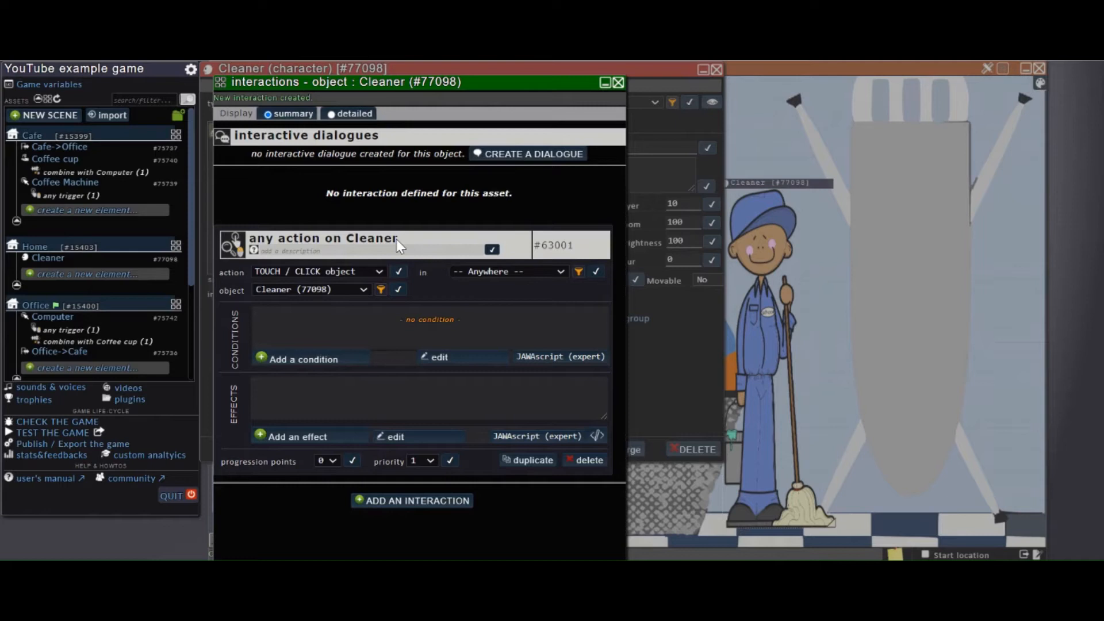
Add a Show a dialogue effect in which Cleaner says "I am fed up with cleaning this messy room"
click(308, 445)
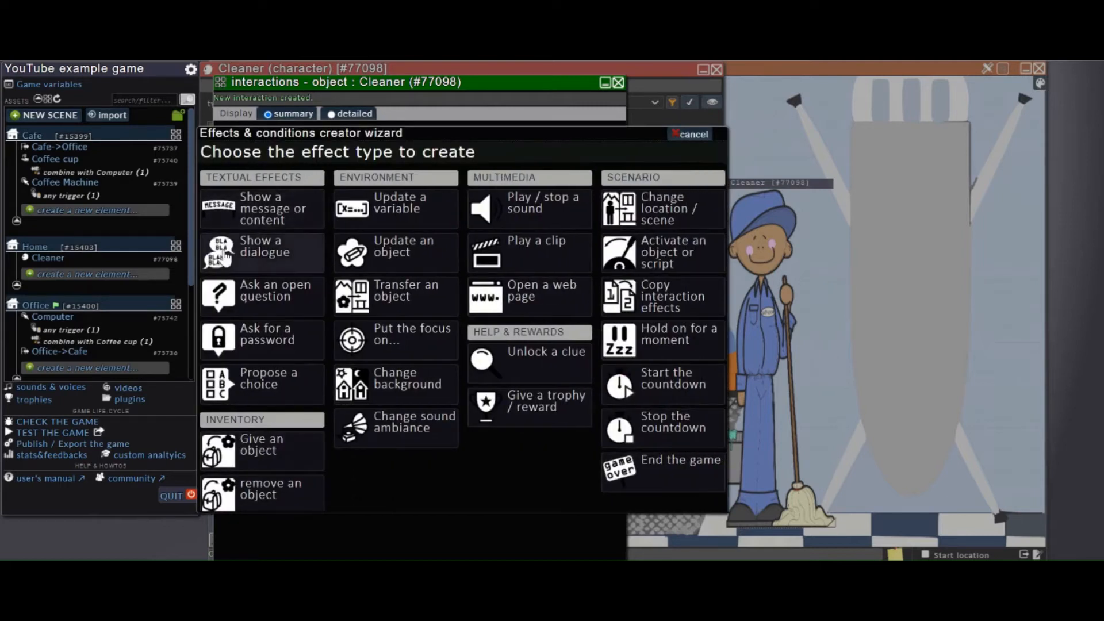
click(281, 253)
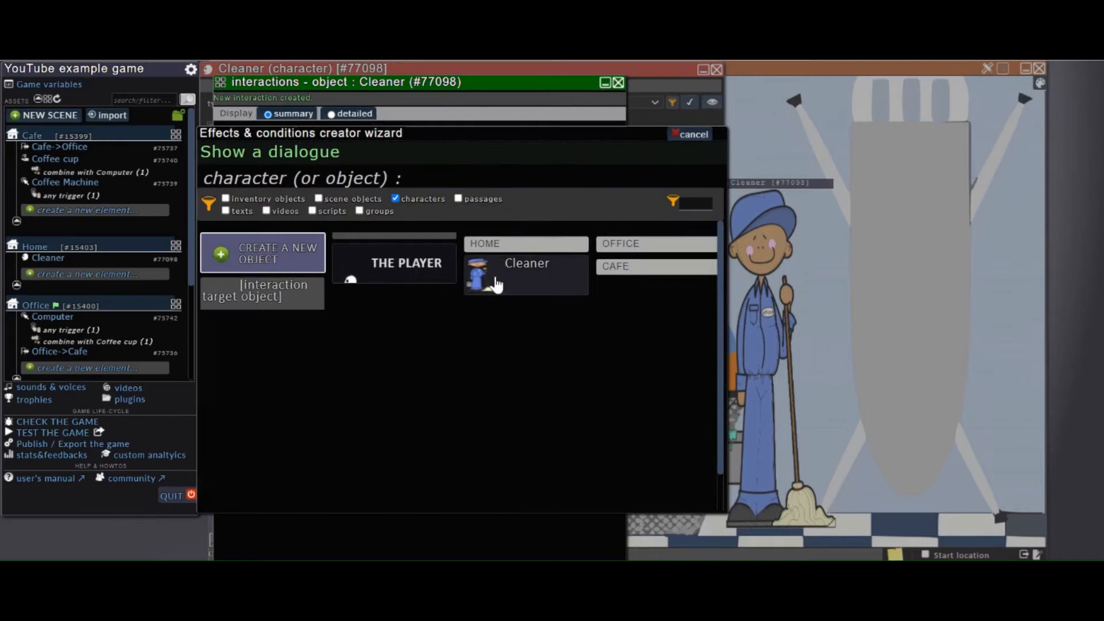
click(518, 285)
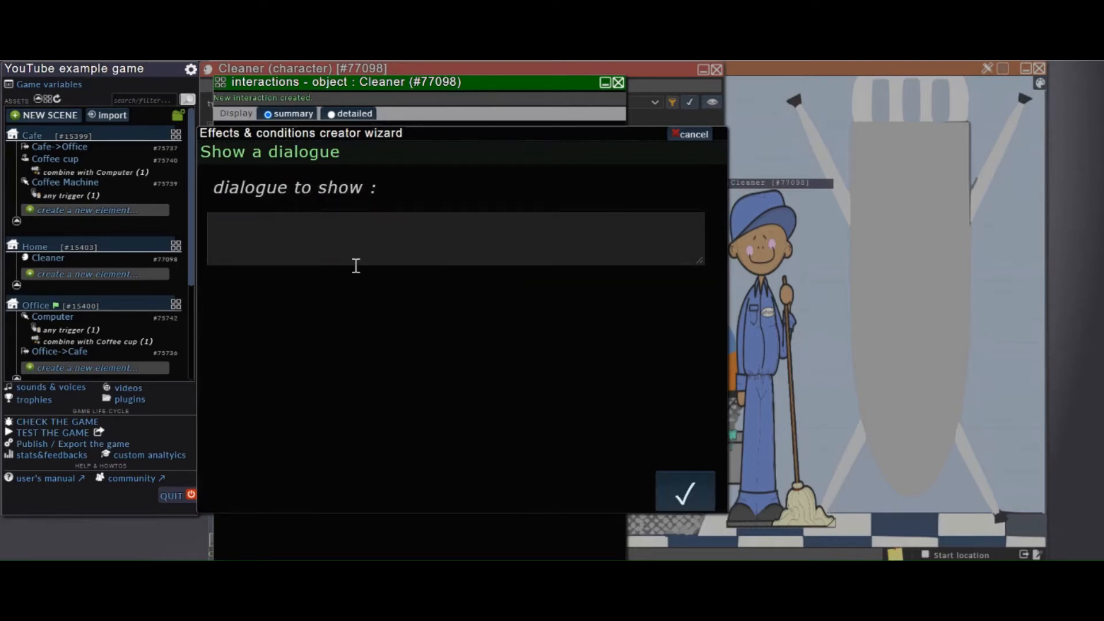
text(I am fed up of)
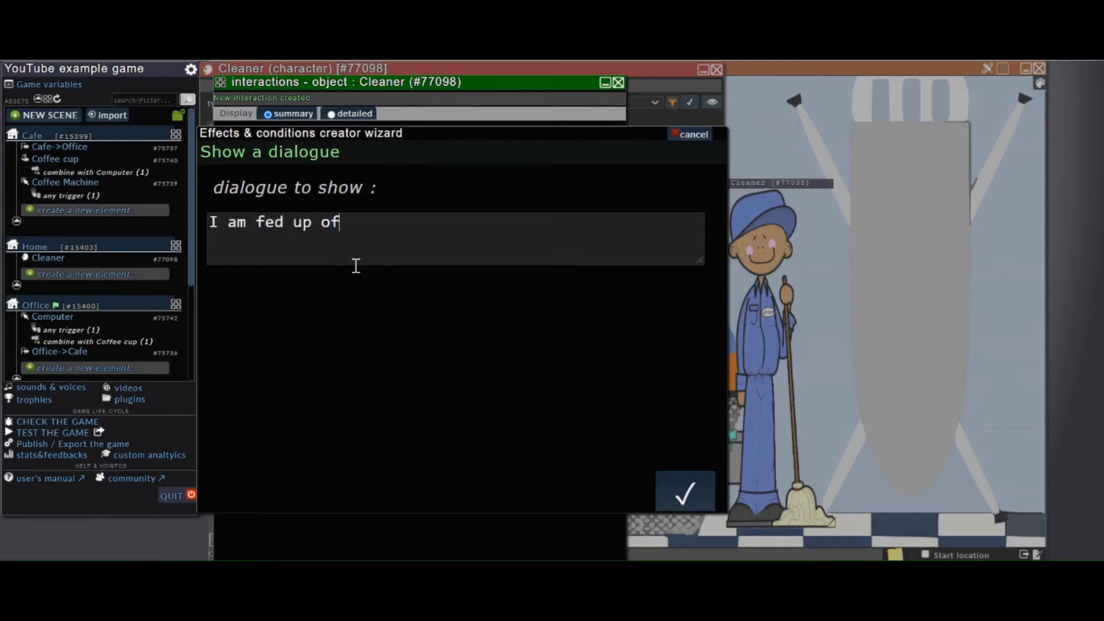
text( cleaning)
key(BackSpace)
key(BackSpace)
key(BackSpace)
key(BackSpace)
key(BackSpace)
key(BackSpace)
key(BackSpace)
key(BackSpace)
key(BackSpace)
key(BackSpace)
text(with cleaning )
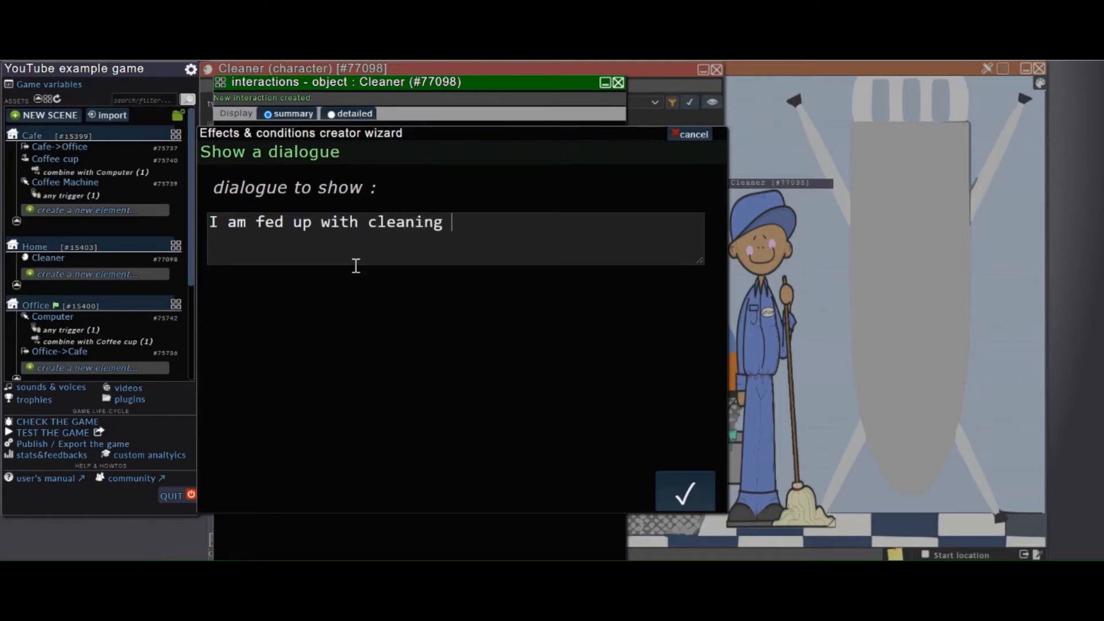
text(this mess)
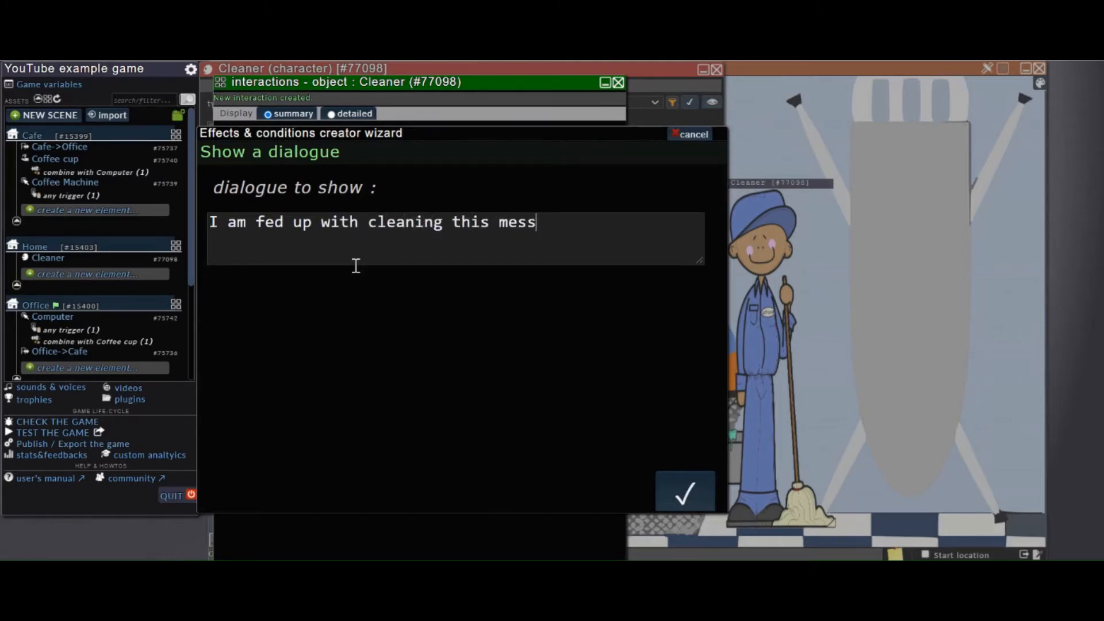
text(y room)
click(686, 491)
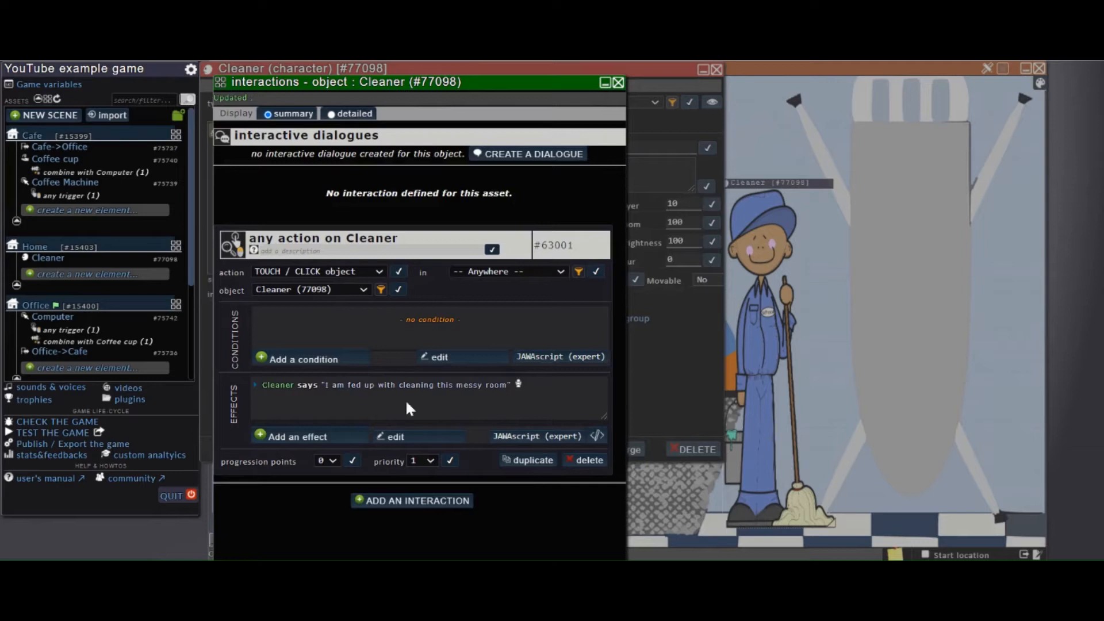
View the recording studio for the Cleaner's line with microphone access allowed, and close it along with the Cleaner's windows
click(518, 383)
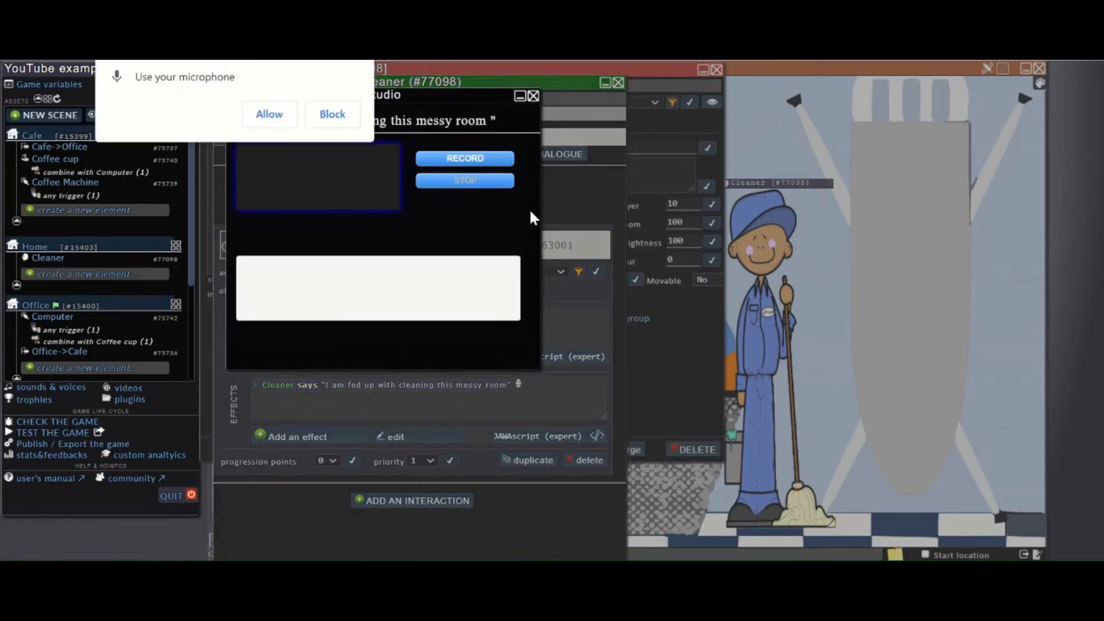
click(276, 122)
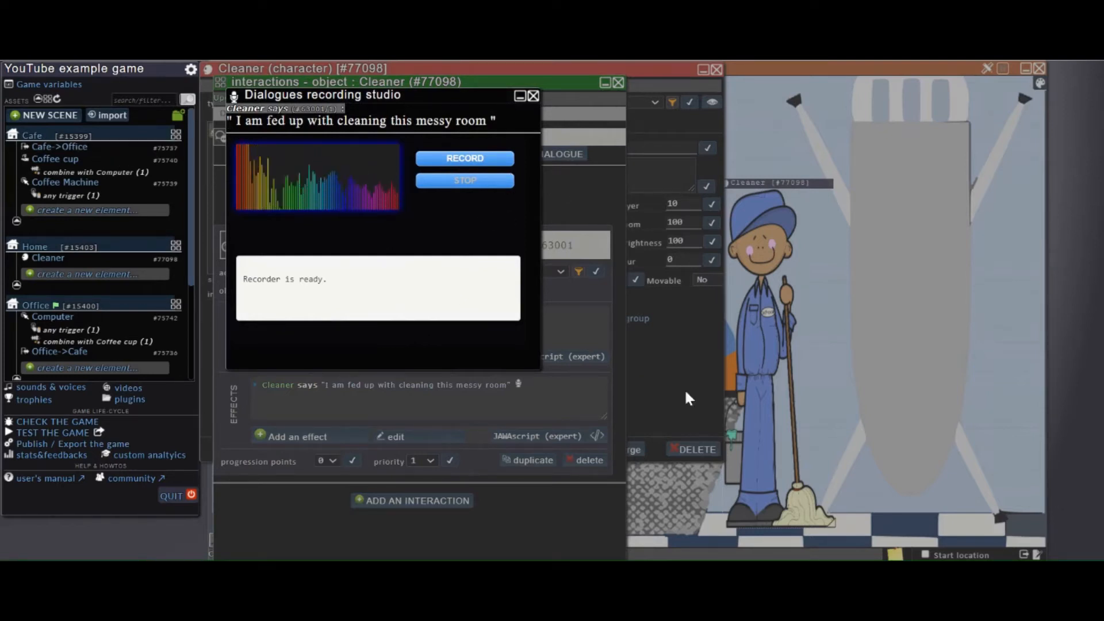
click(534, 96)
click(617, 82)
click(717, 70)
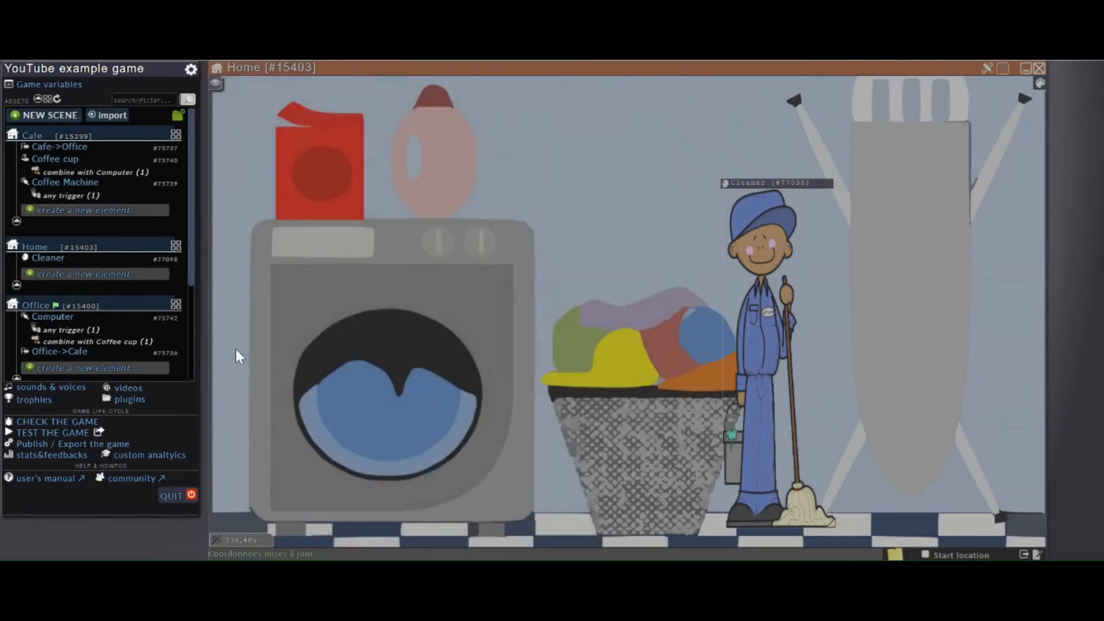
Make Home the game's start location, and test the restarted game by beginning it and interacting with the Cleaner
click(54, 247)
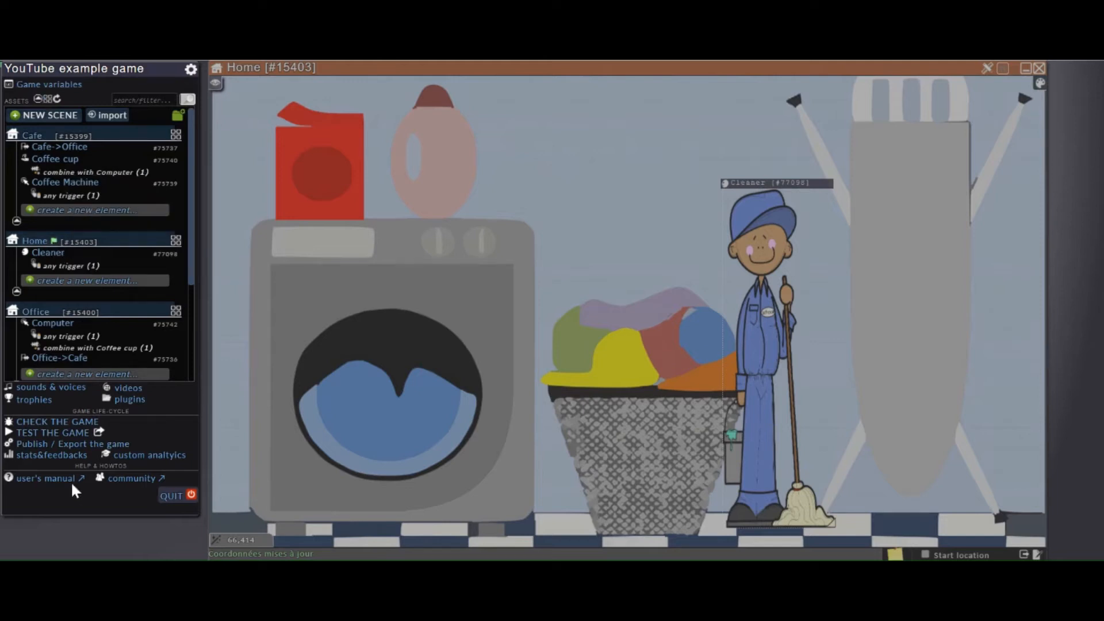
click(98, 432)
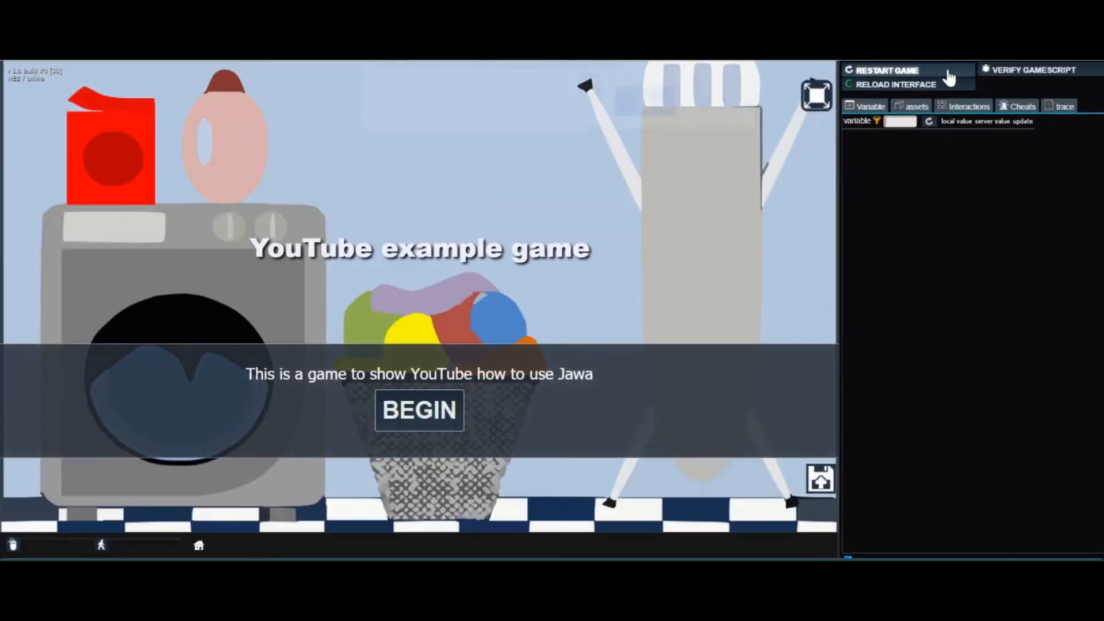
click(946, 73)
click(644, 115)
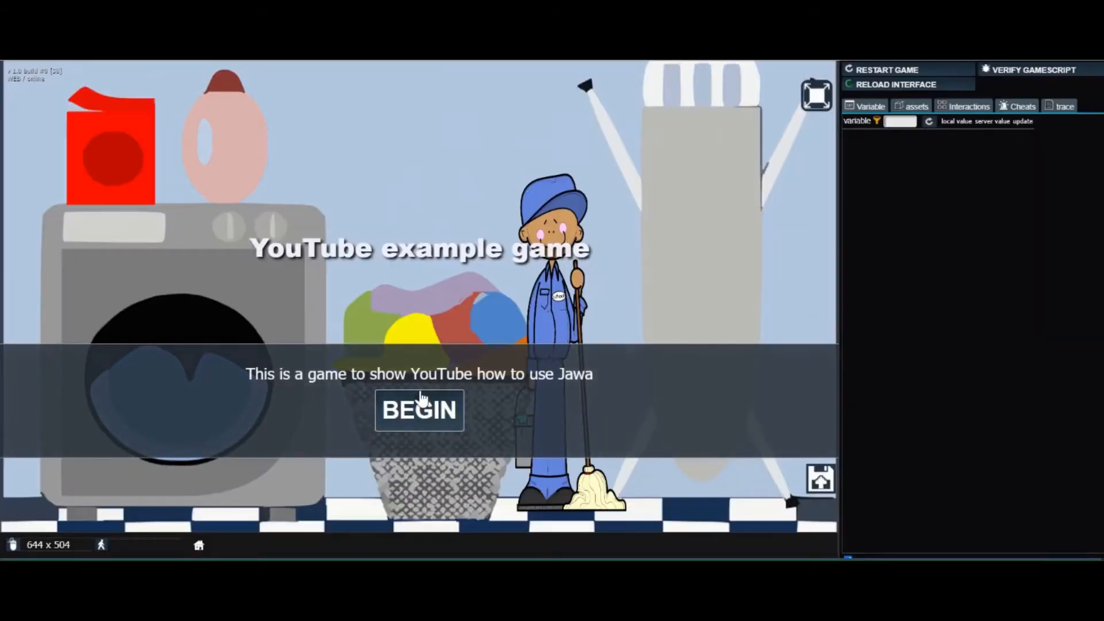
click(418, 402)
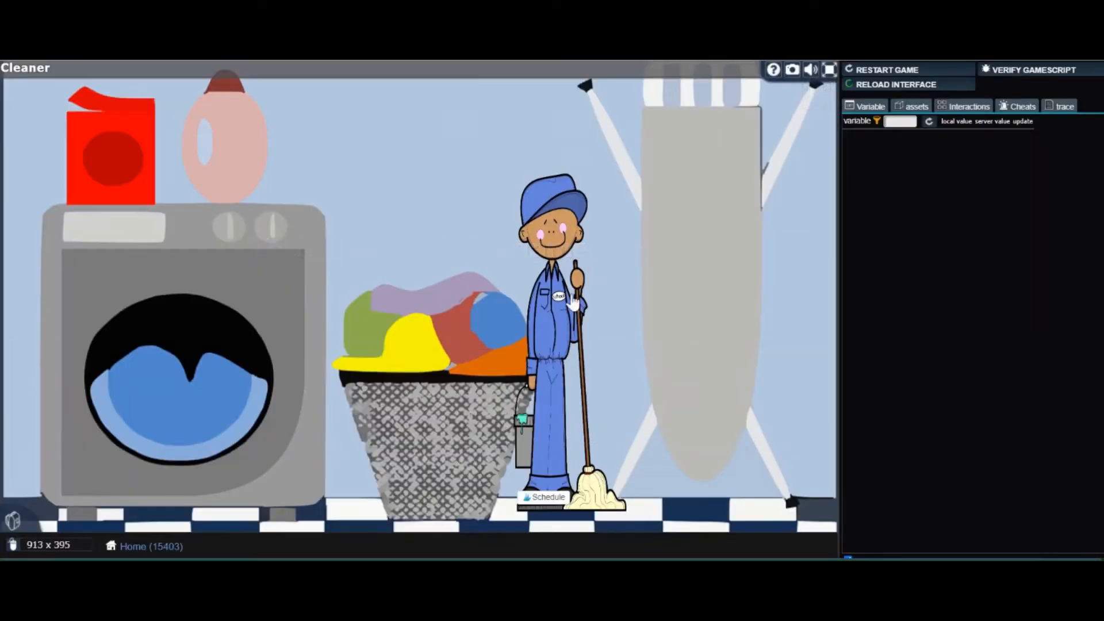
click(554, 296)
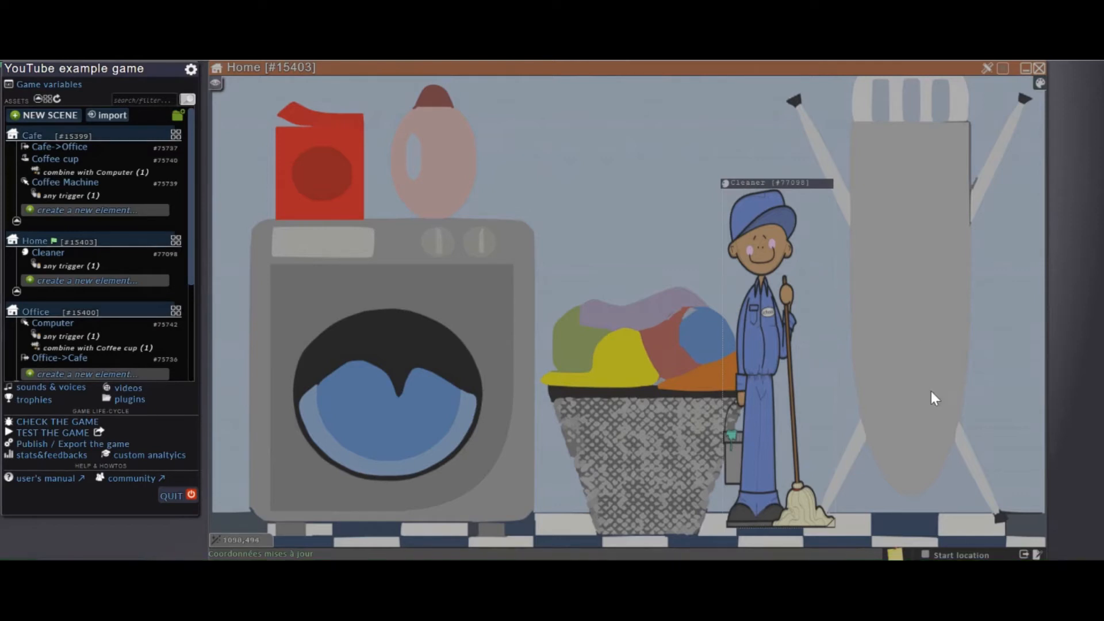
Create the dialogue variable for the Cleaner in its dialogue editor
click(731, 335)
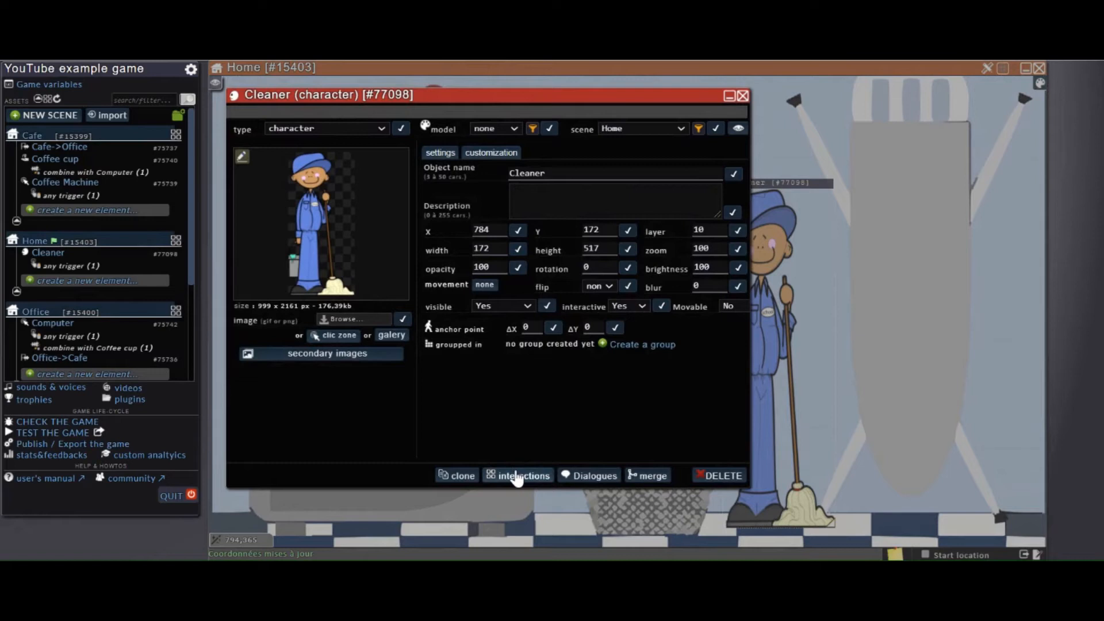
click(600, 477)
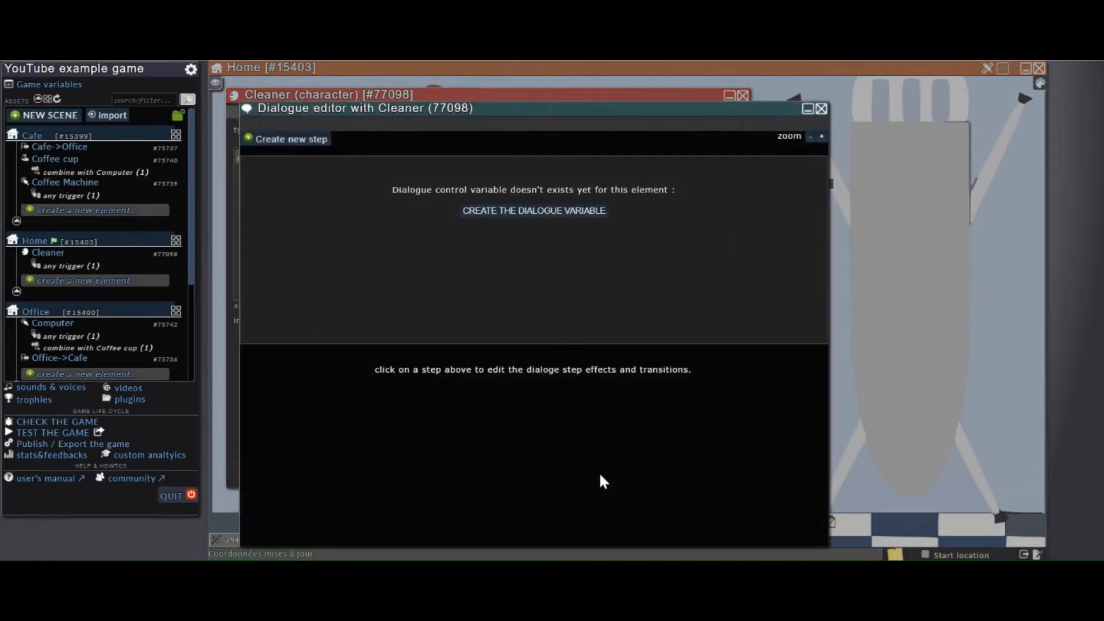
click(576, 213)
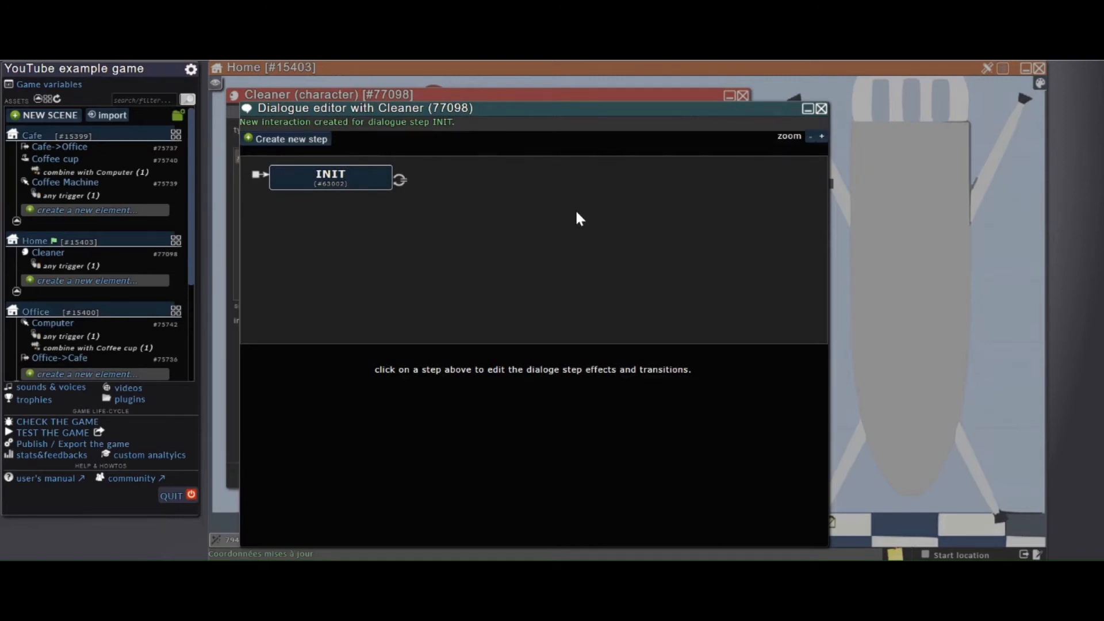
Change the Cleaner's line in the INIT dialogue step to "I don't want to clean up your mess!" and save it
click(317, 190)
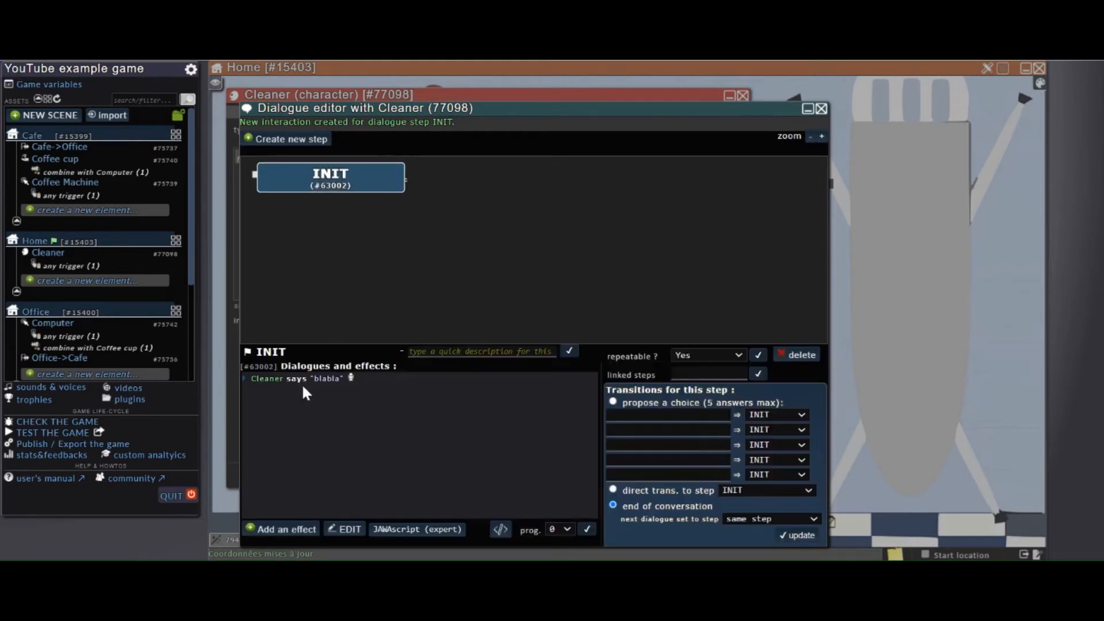
mouse_move(315, 382)
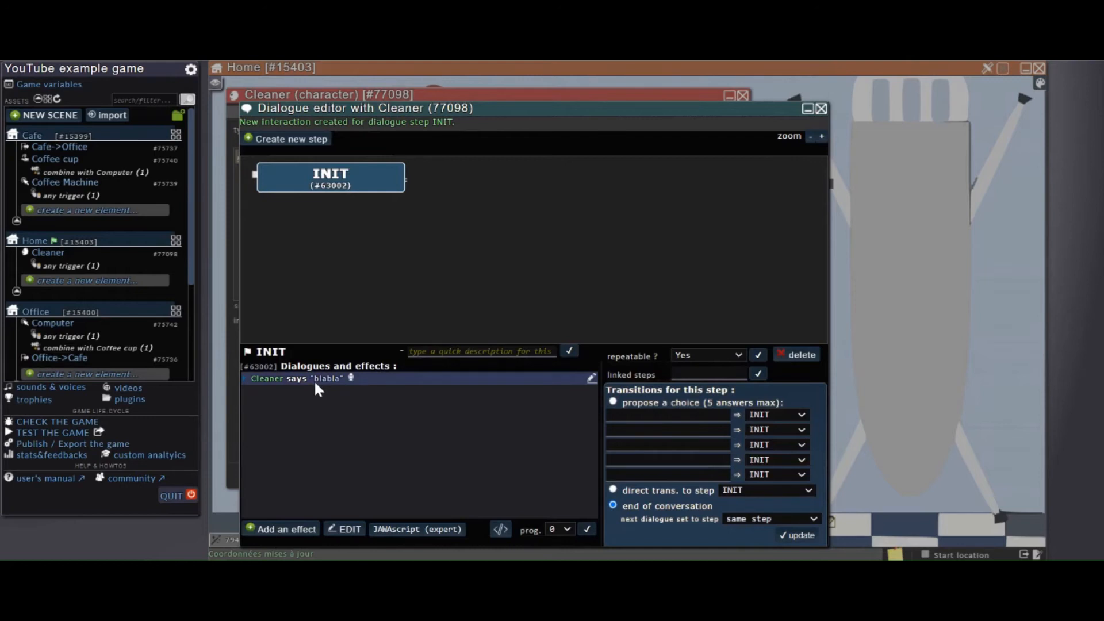
click(591, 379)
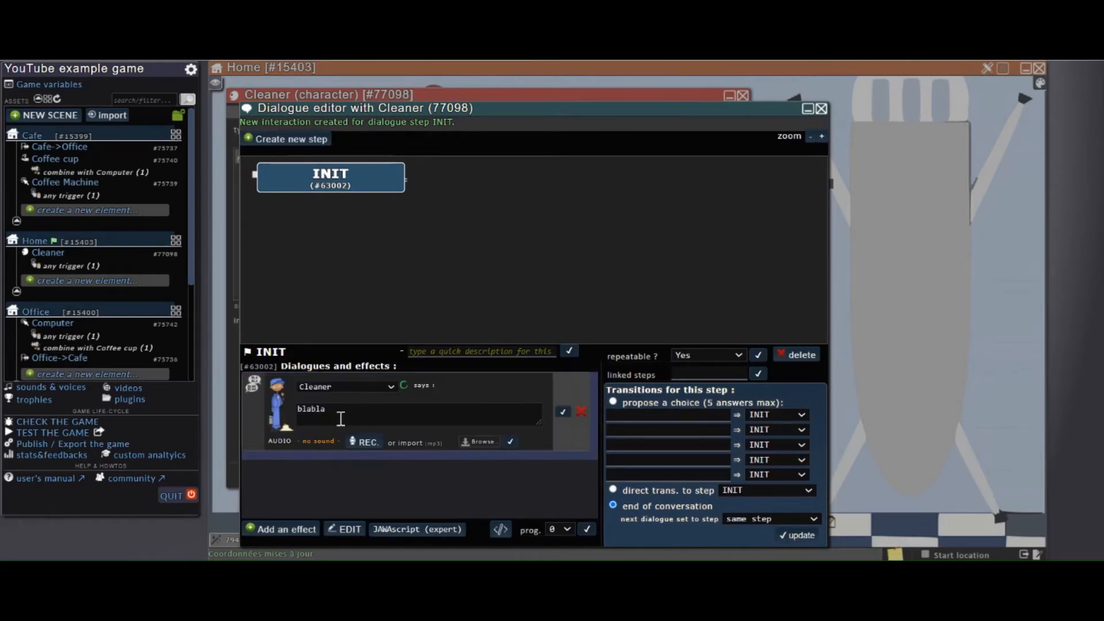
drag(337, 419, 203, 408)
text(I )
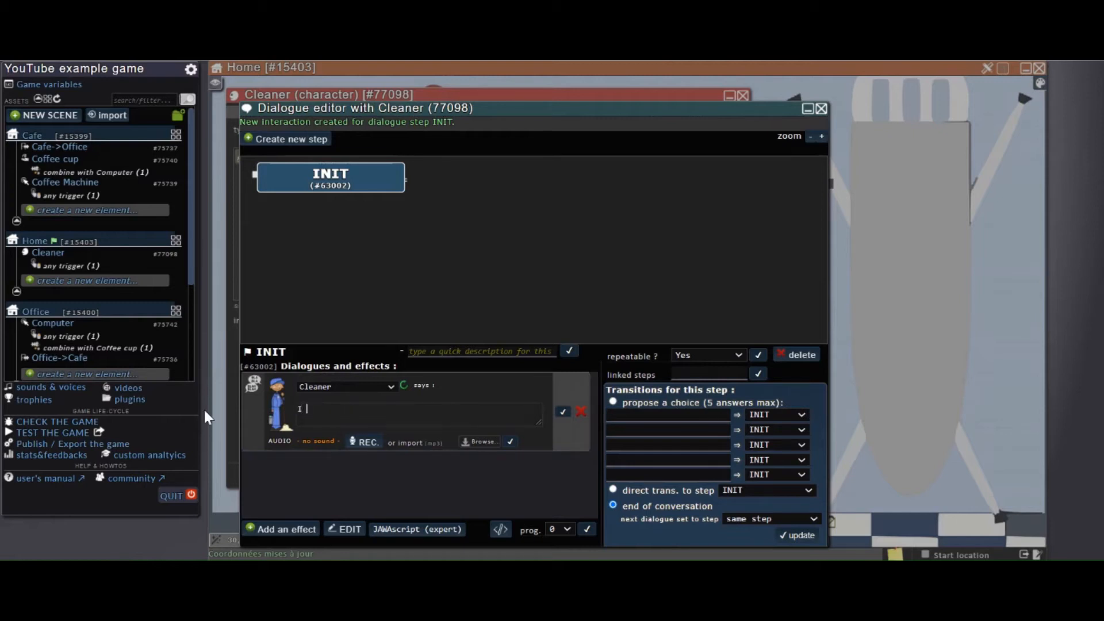
text(don't want to clean up your mess!)
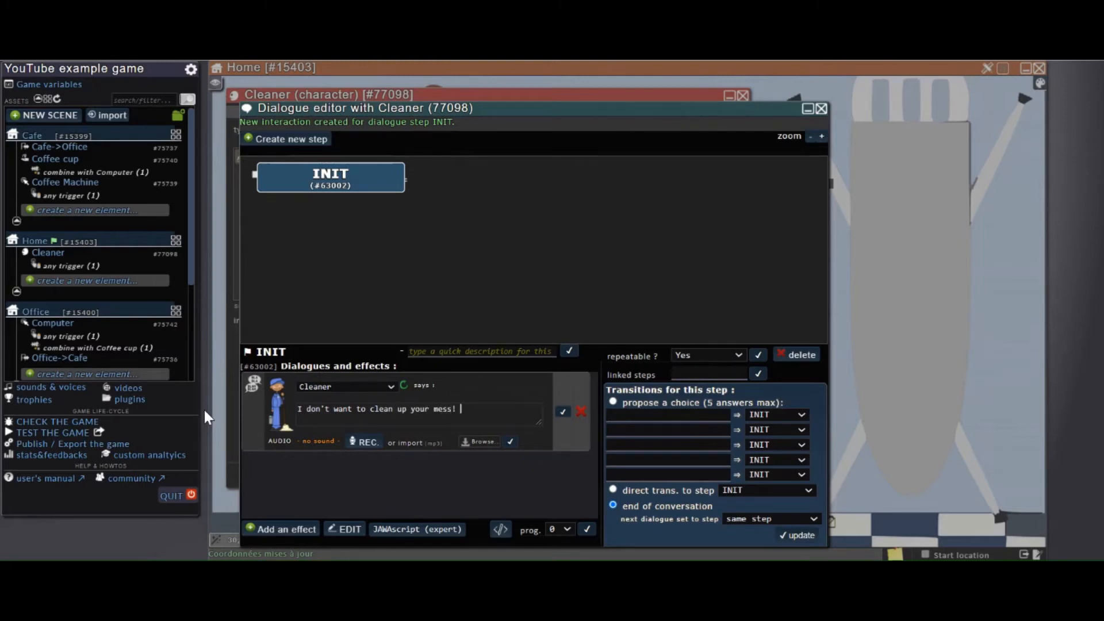
click(563, 414)
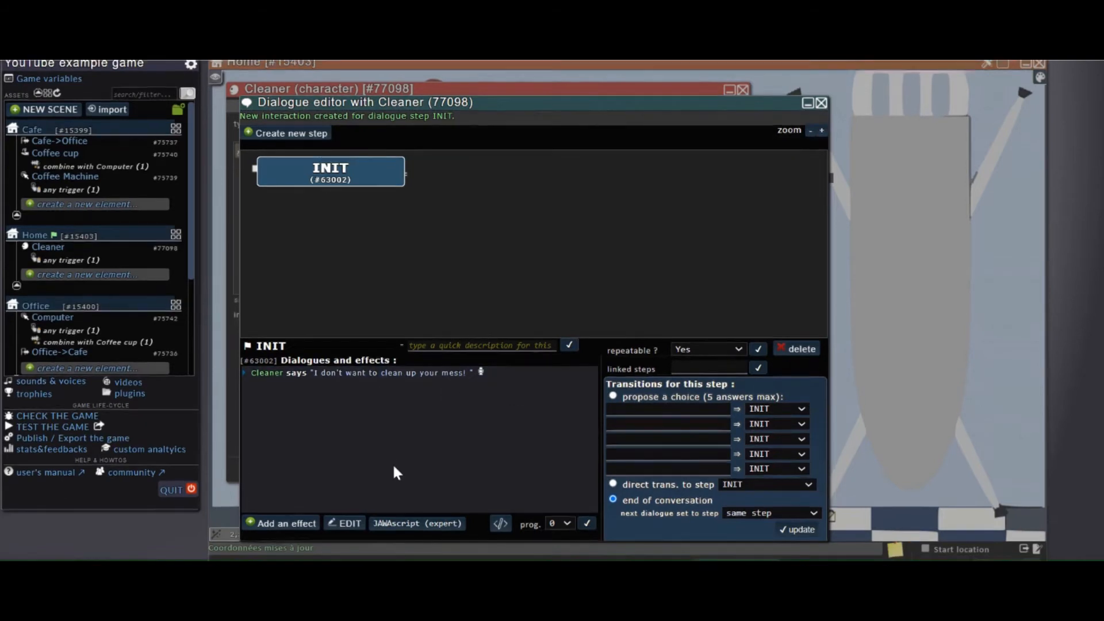
scroll(394, 470, down, 1)
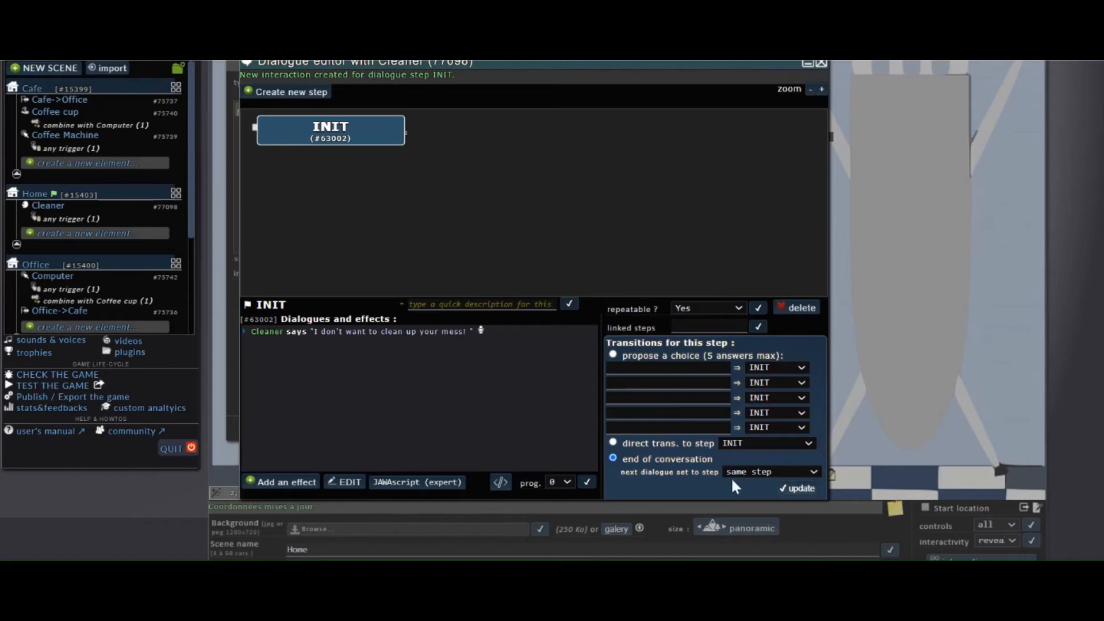
mouse_move(295, 333)
click(613, 355)
click(614, 443)
click(809, 442)
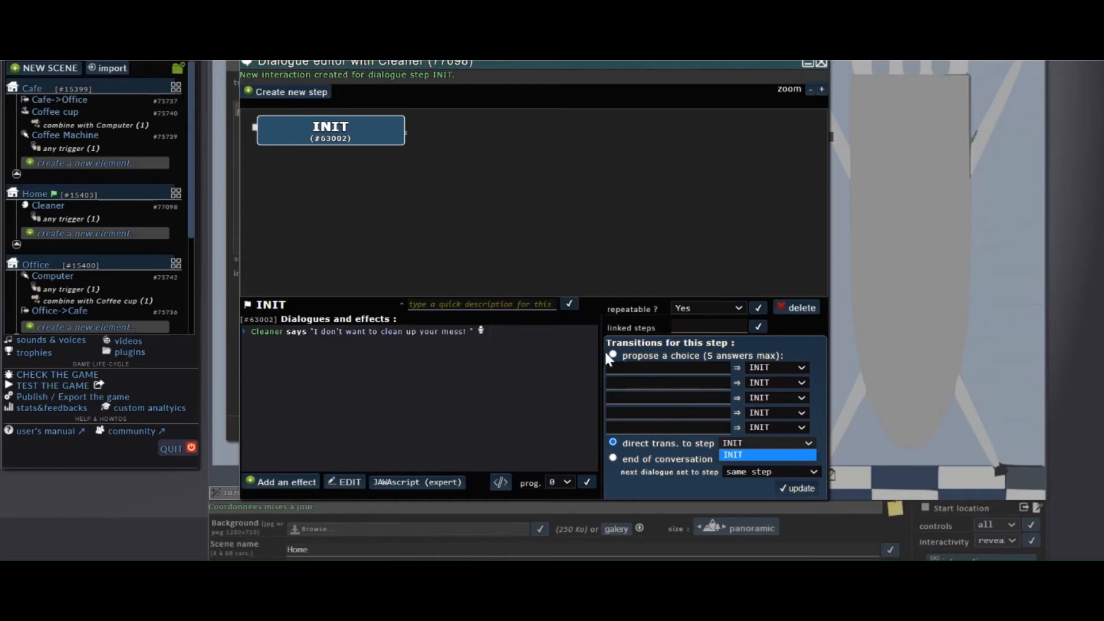
Make the INIT step propose a choice, with "It isn't my mess" and "Do you want some help?" as the first two answers
click(613, 355)
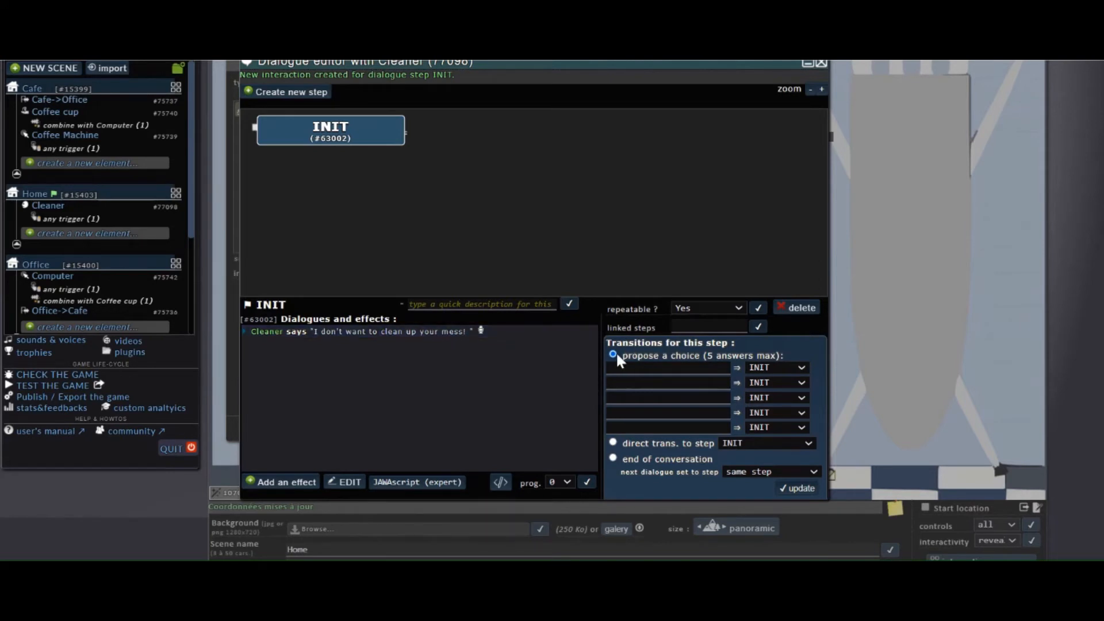
click(707, 365)
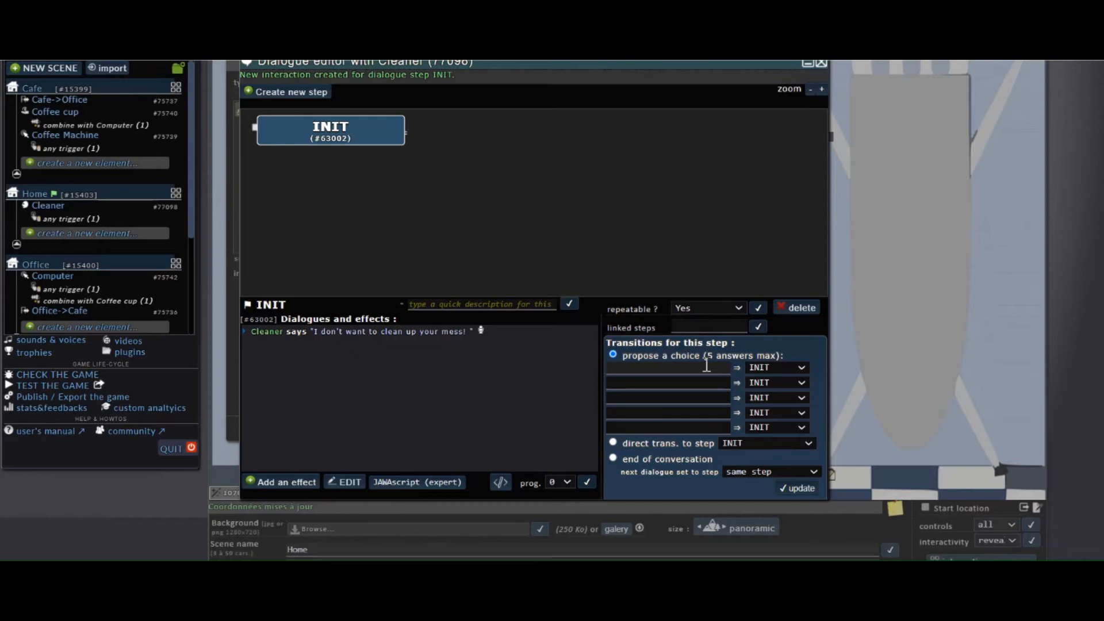
text(It isn't my mess)
click(694, 384)
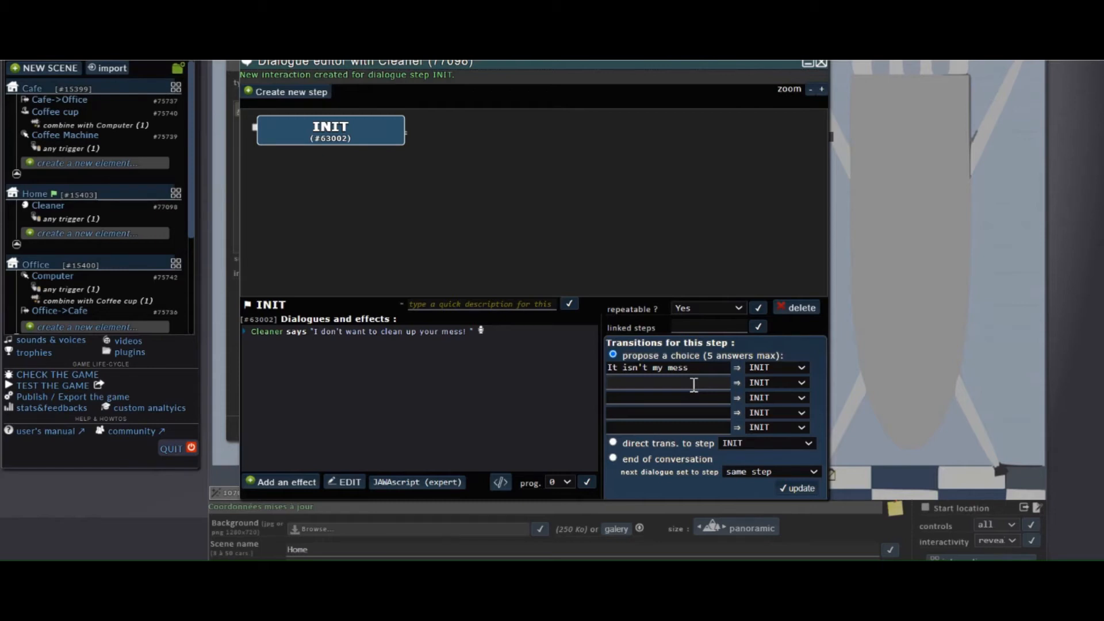
text(Do you want some)
text(help?)
Add "You missed a bit" and "Do you want a raise?" as the third and fourth INIT answers, and update the transitions
click(686, 396)
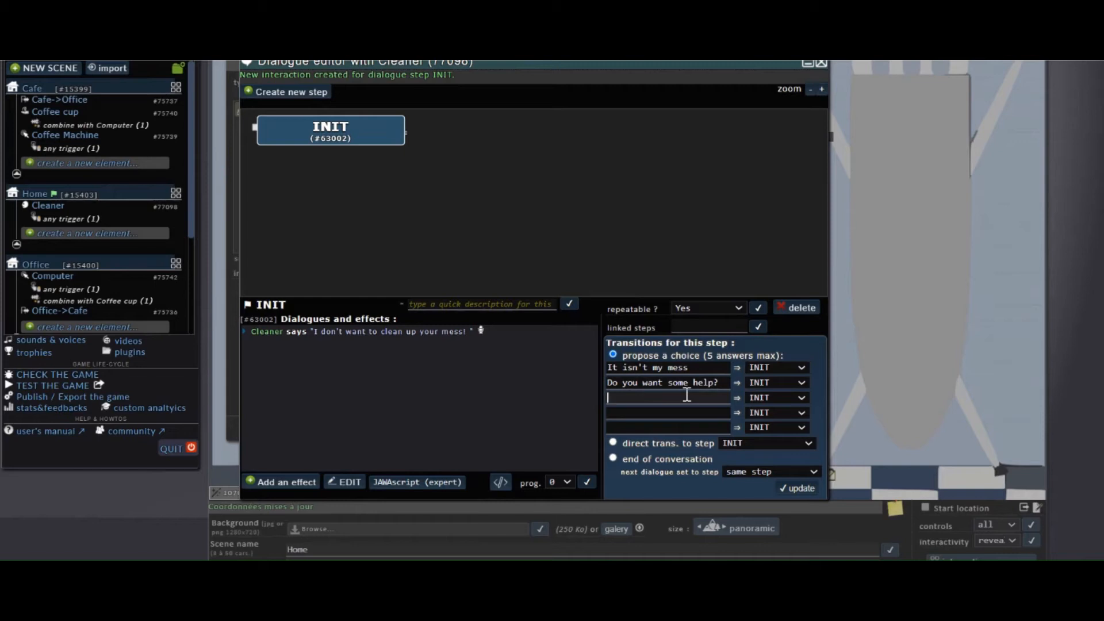
text(You missed a )
text(bit)
text(Do you )
text(want )
text(a )
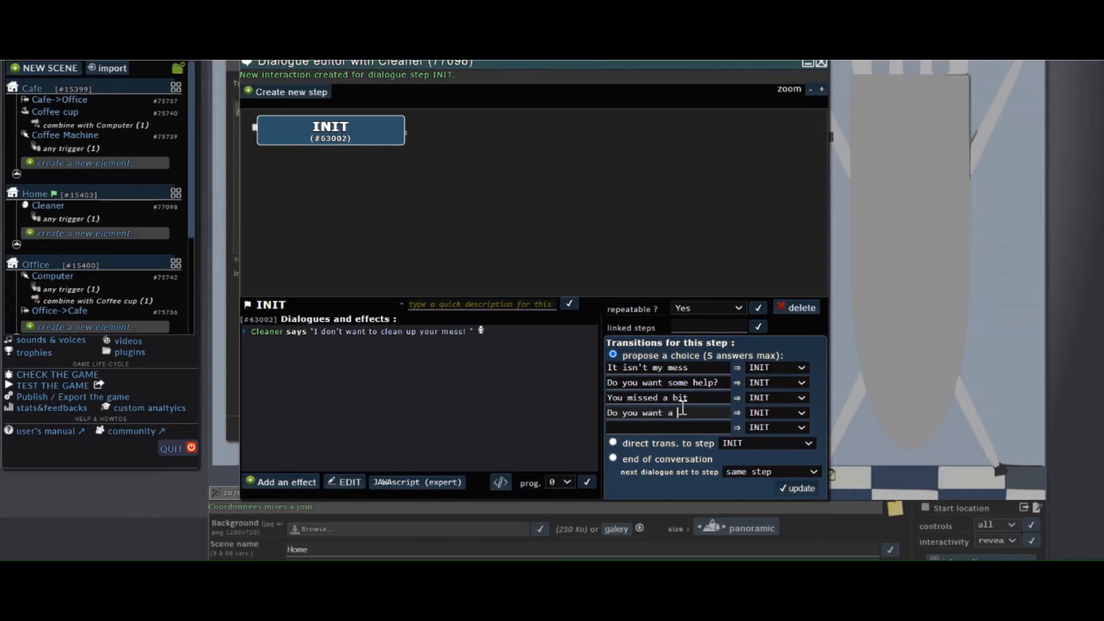
text(raise?)
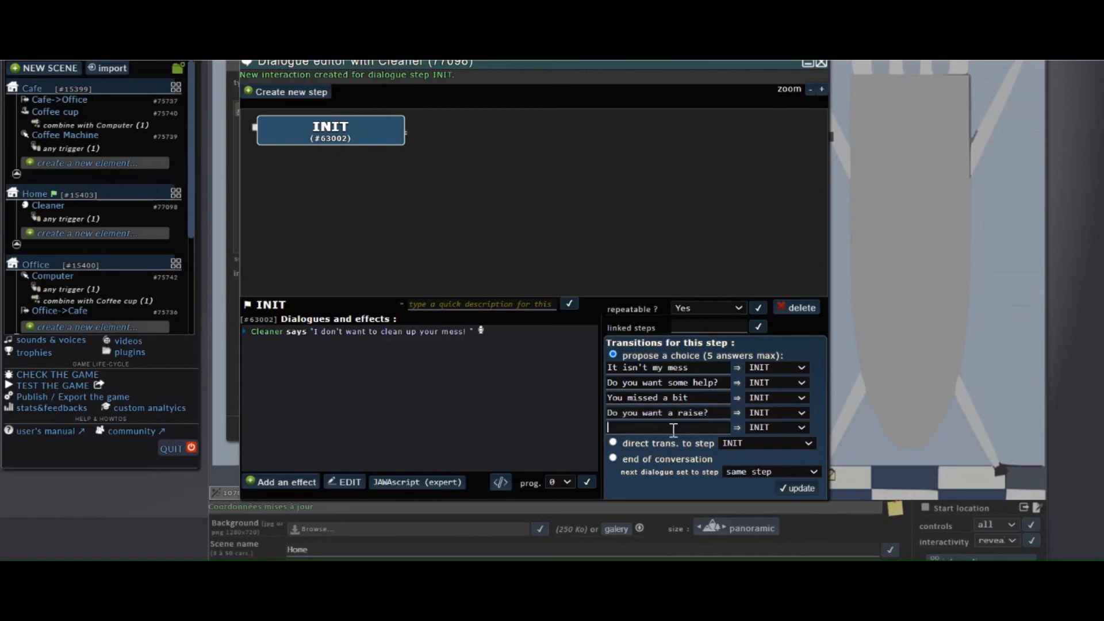
click(802, 495)
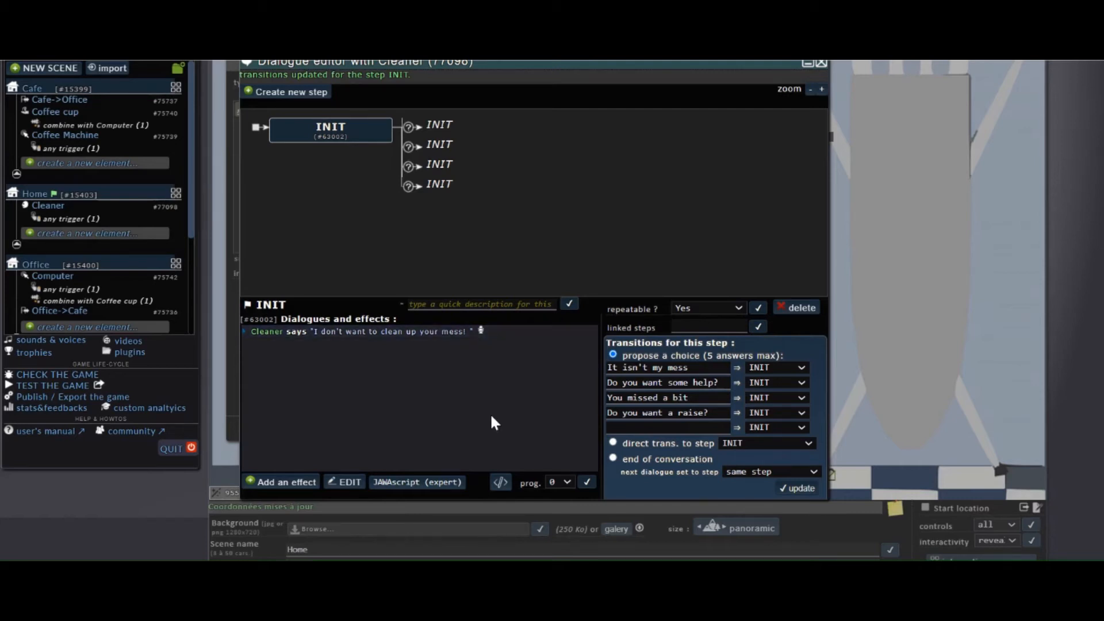
Create a dialogue step named "My mess", and link the INIT answer "It isn't my mess" to it, updating the transitions
click(288, 92)
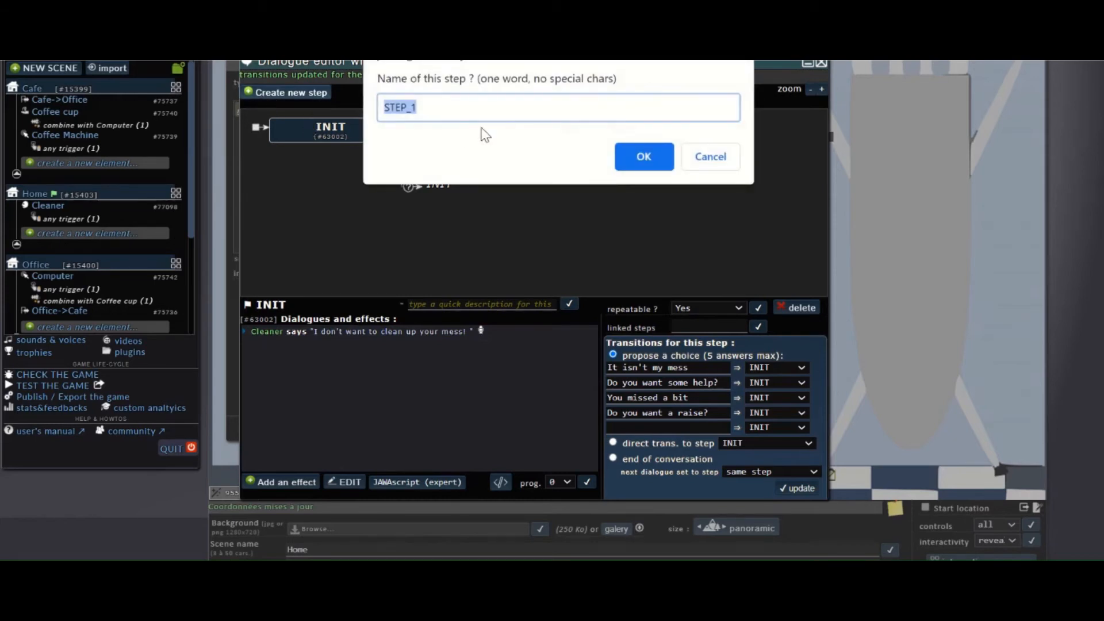
text(My mess)
click(618, 158)
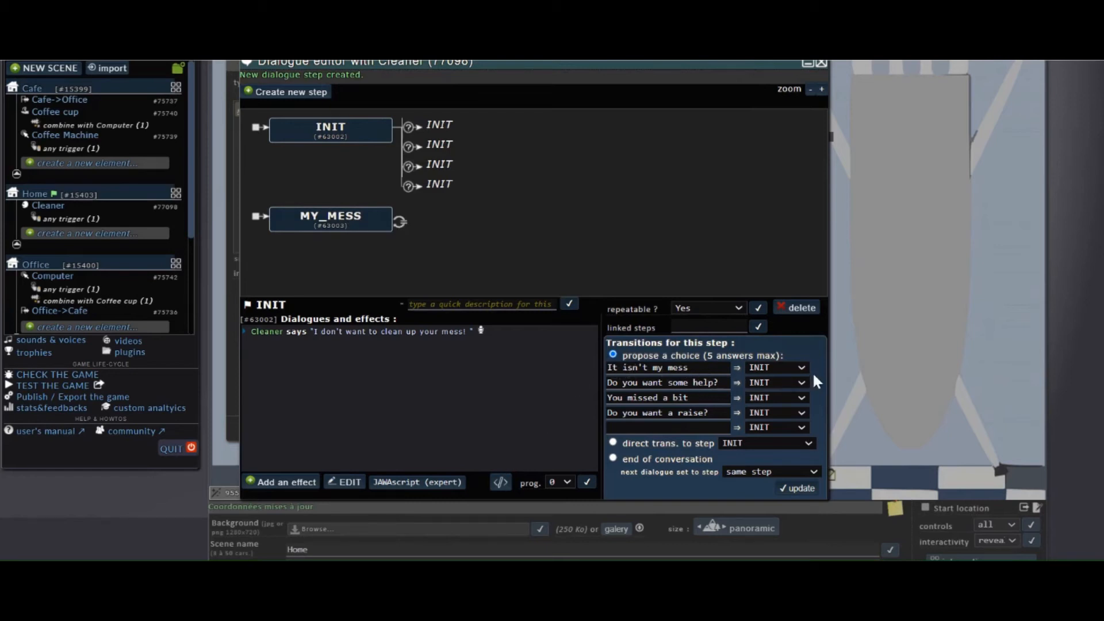
click(797, 363)
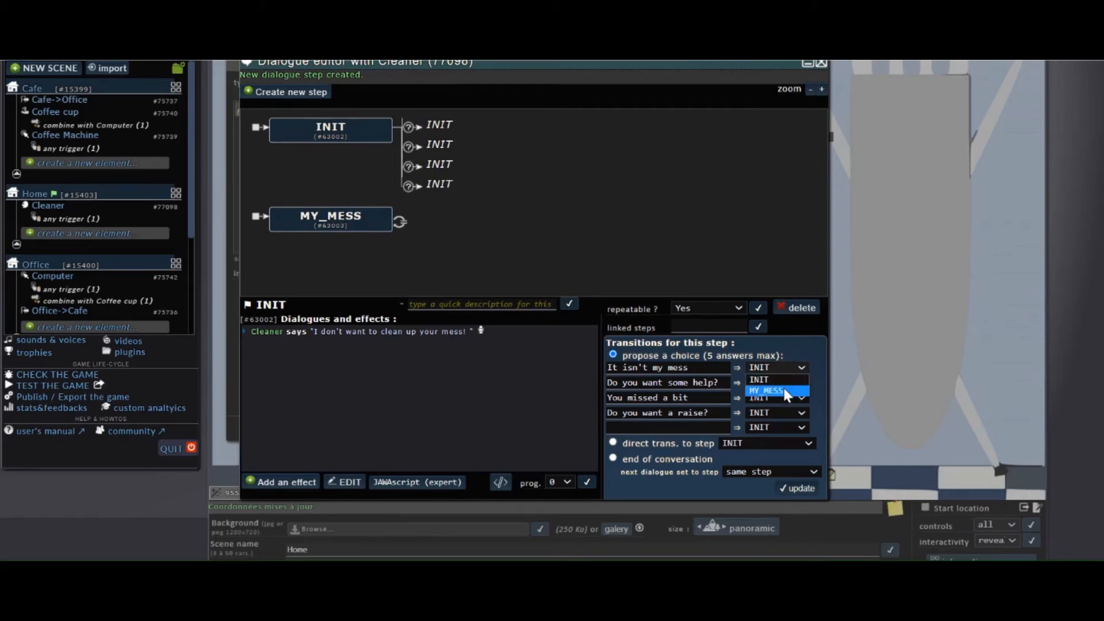
click(784, 389)
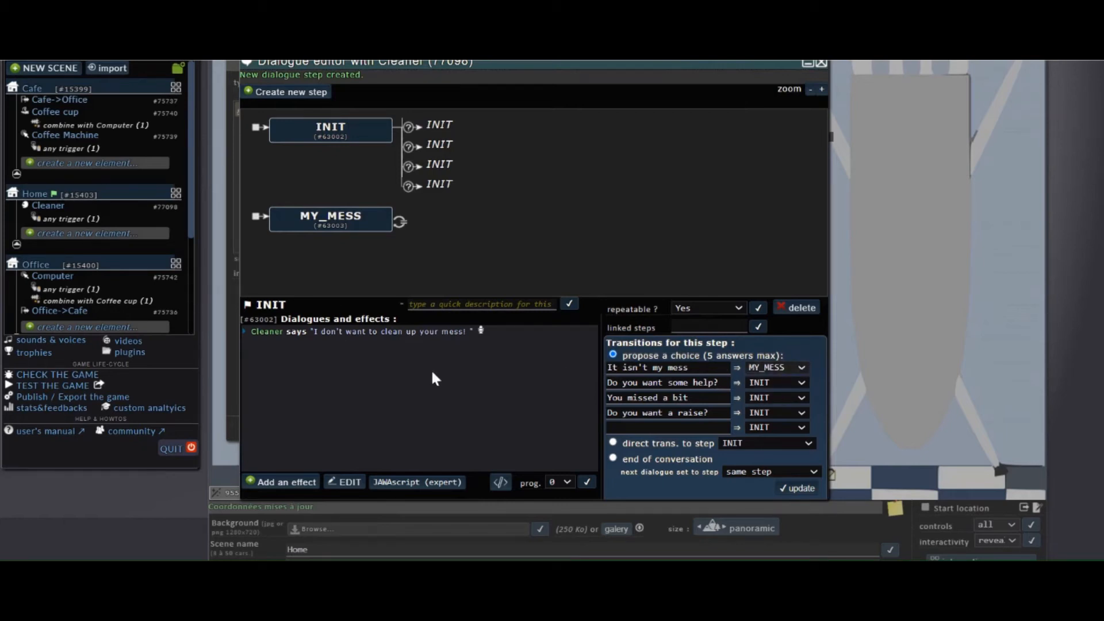
click(796, 488)
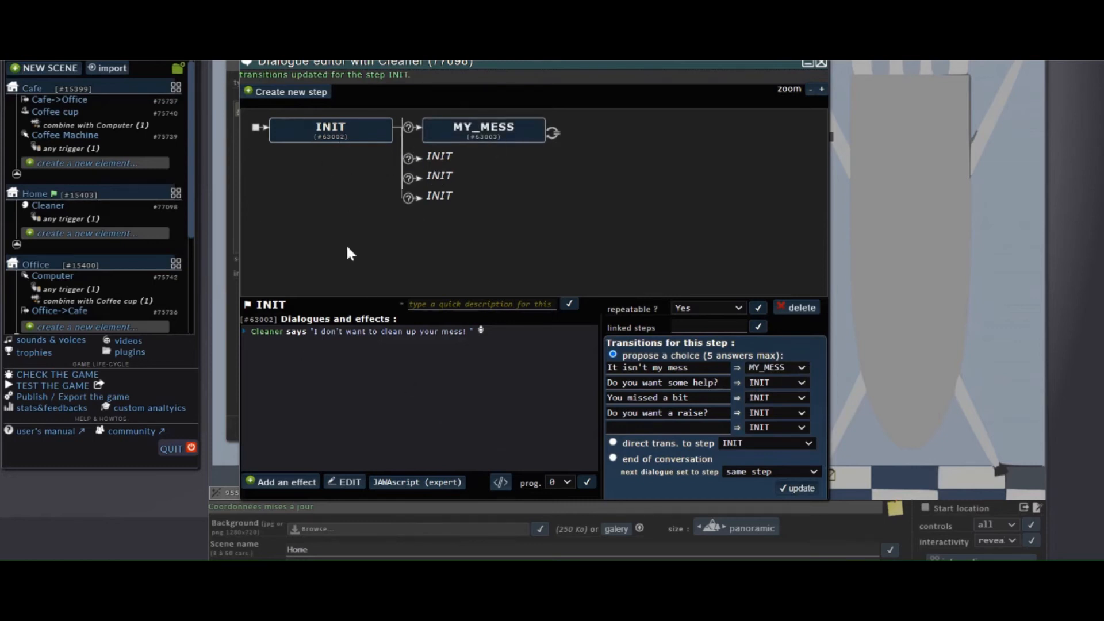
Change the Cleaner's line in the MY_MESS step to "Well it belongs to someone" and save it
click(493, 130)
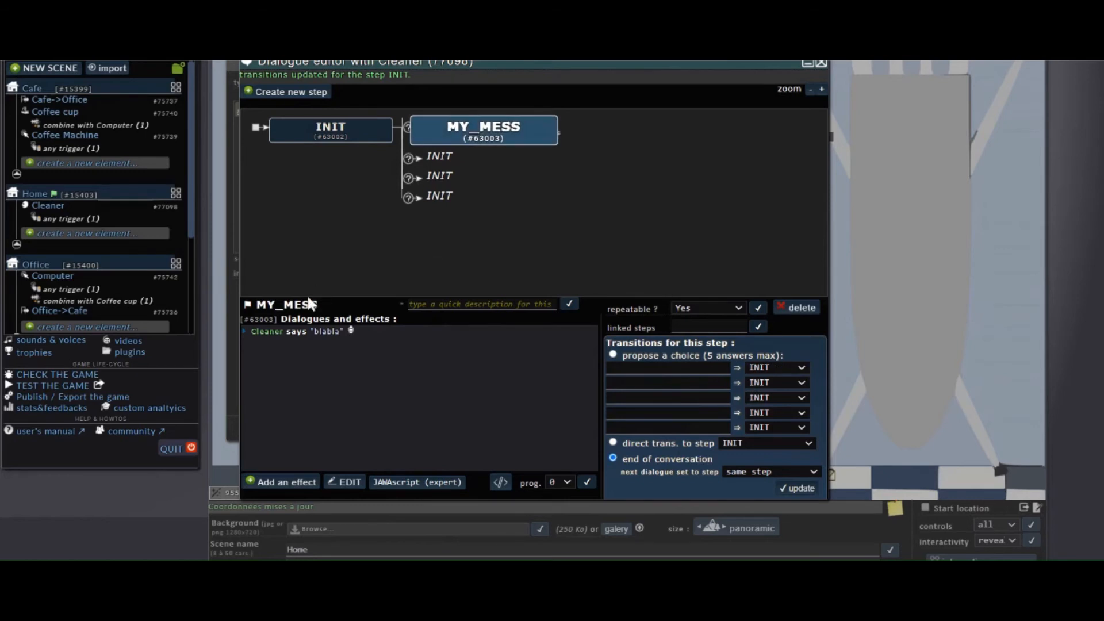
mouse_move(265, 336)
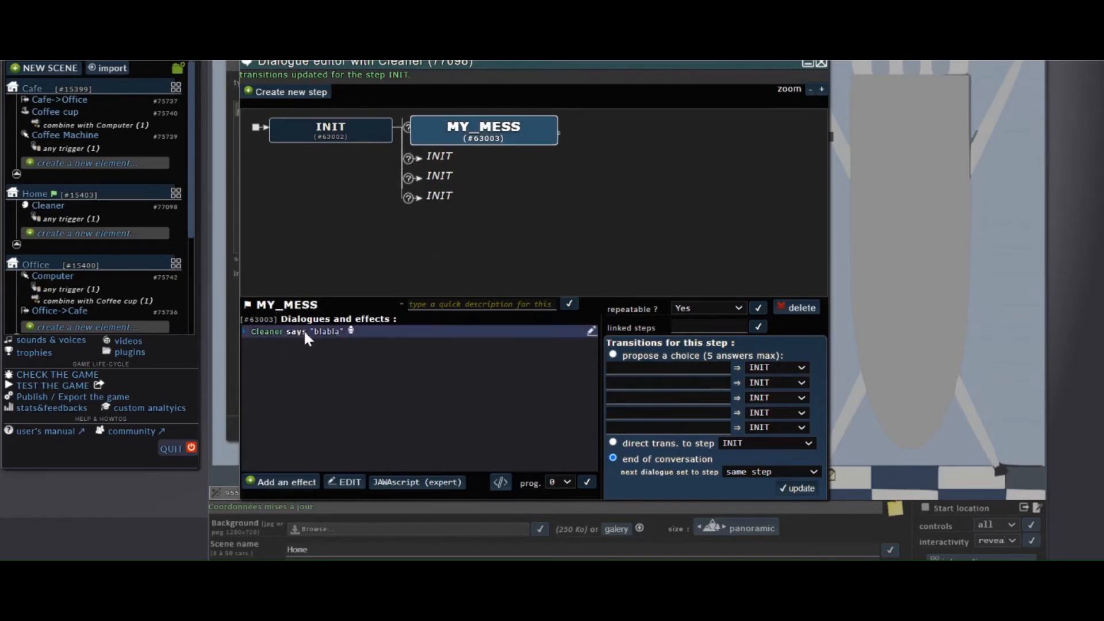
click(592, 334)
drag(376, 370, 243, 368)
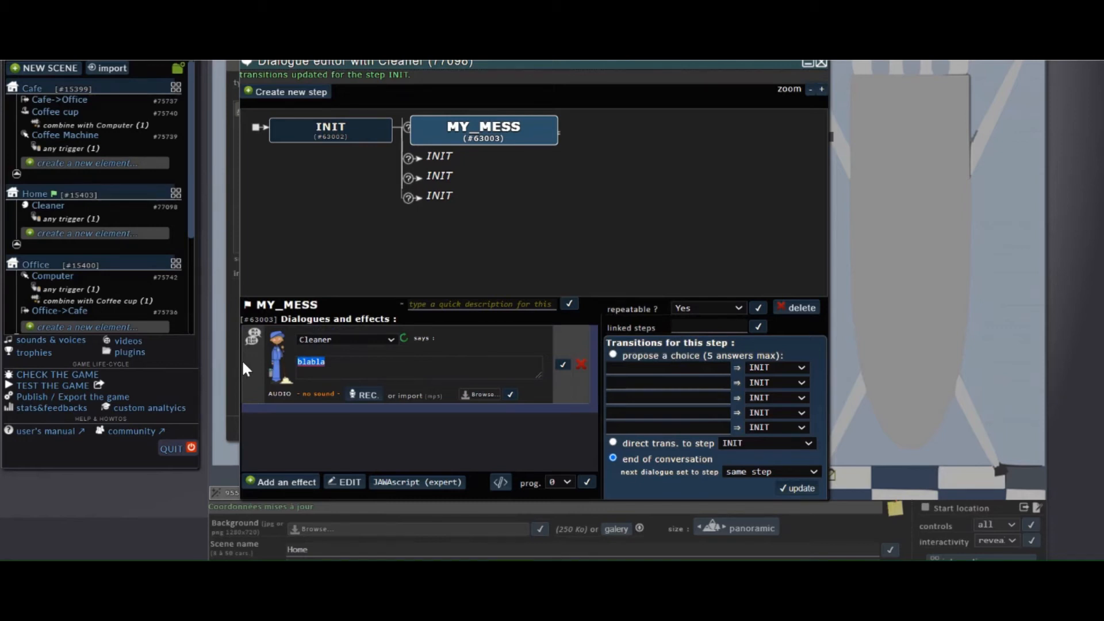
text(Well it belongs to someone)
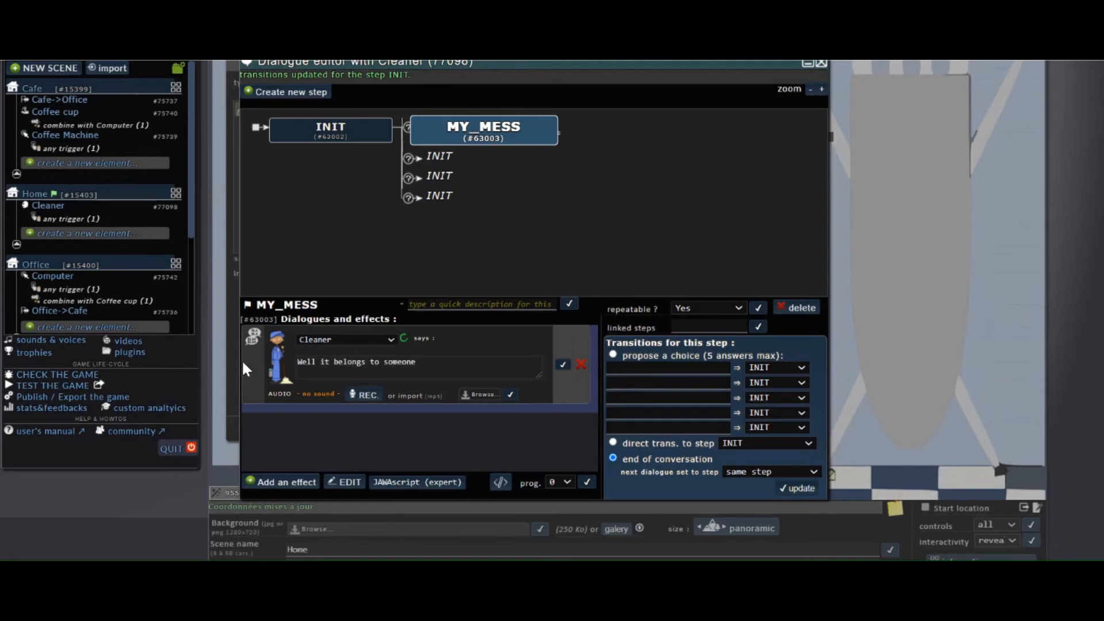
click(563, 364)
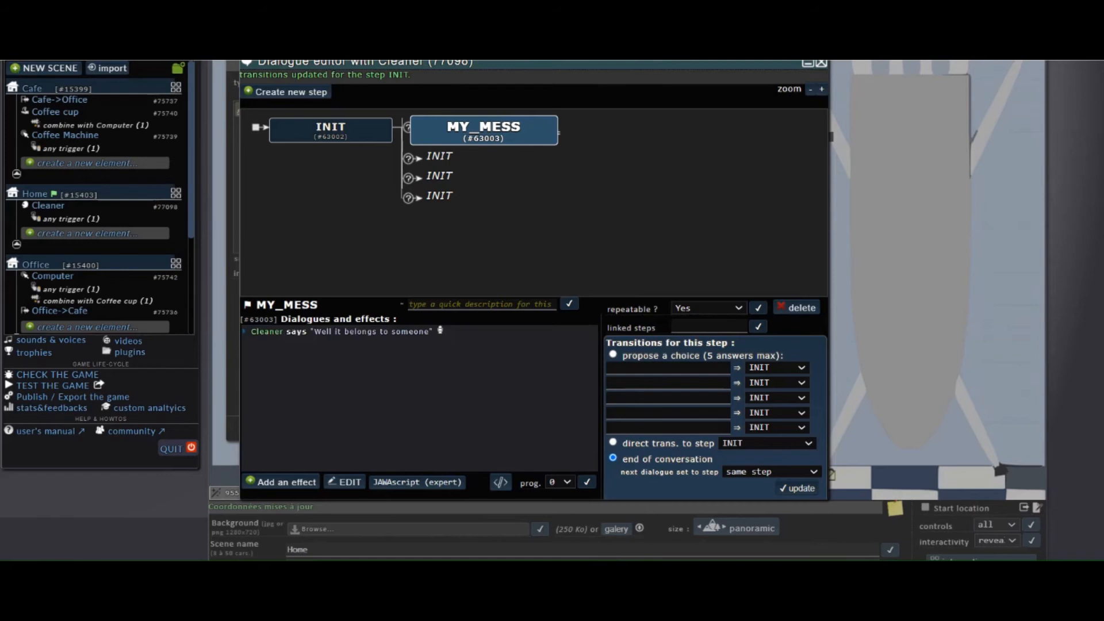
Create a dialogue step named "Help", and link the INIT answer "Do you want some help?" to it, updating the transitions
click(314, 141)
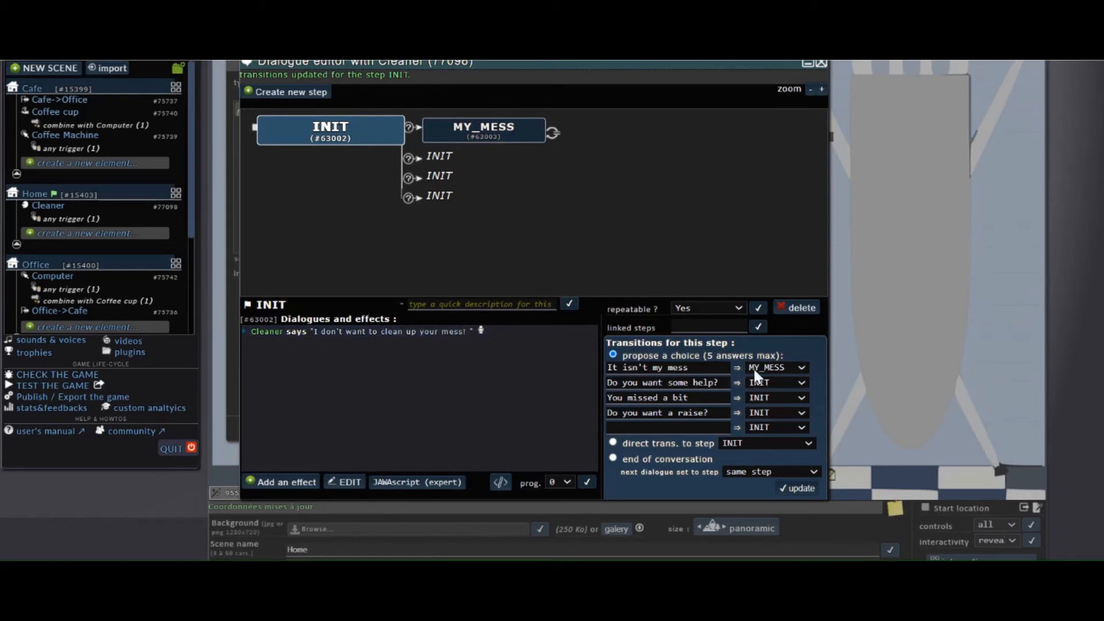
click(502, 131)
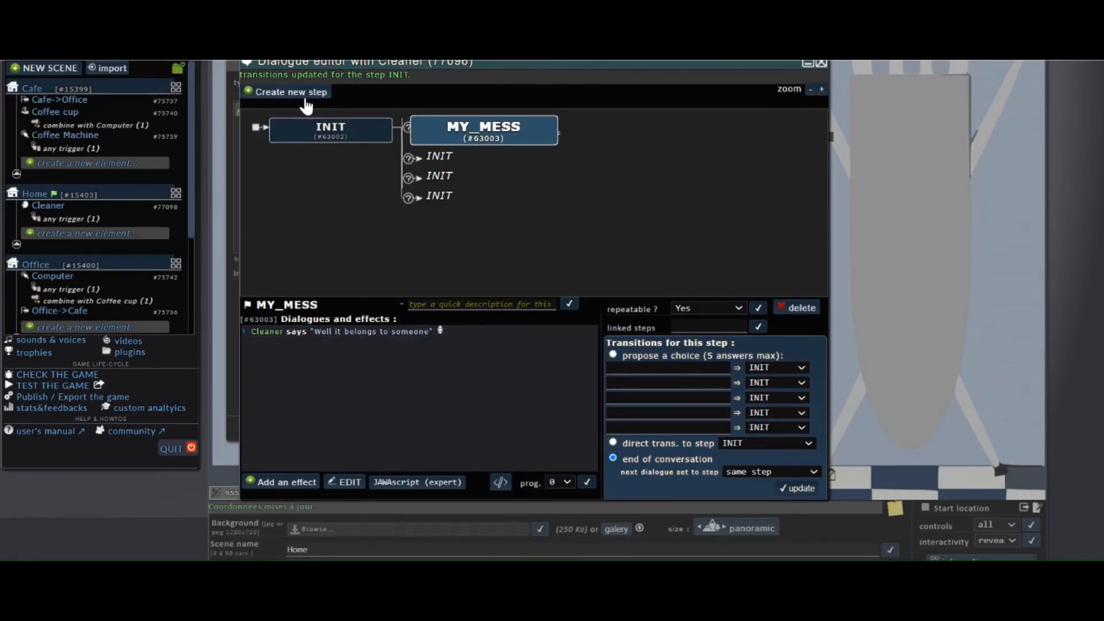
click(359, 134)
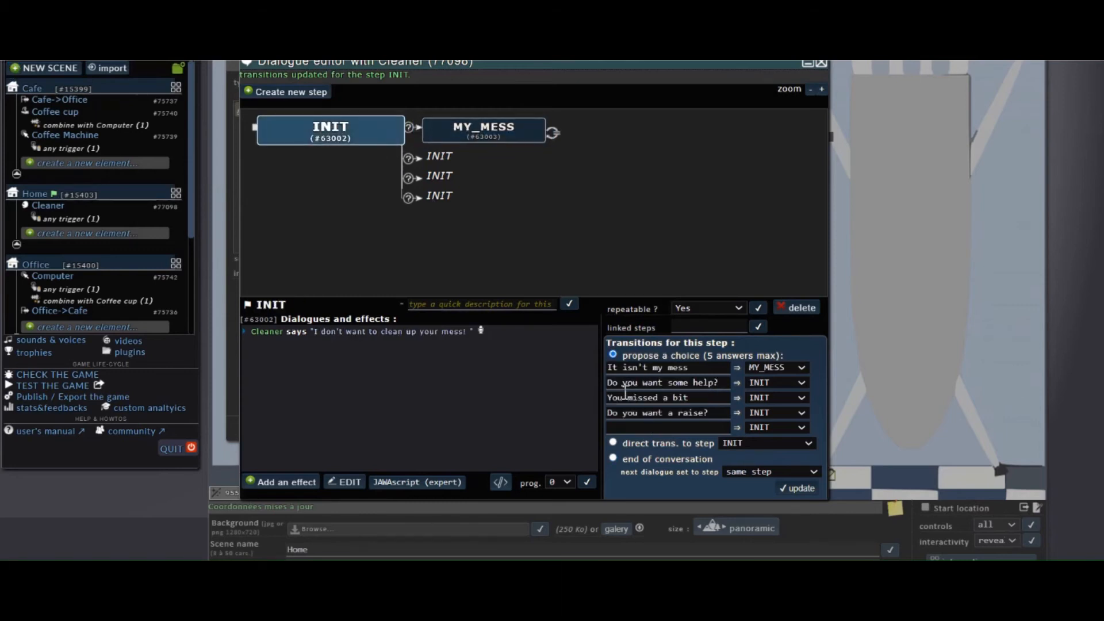
click(305, 93)
text(HELP)
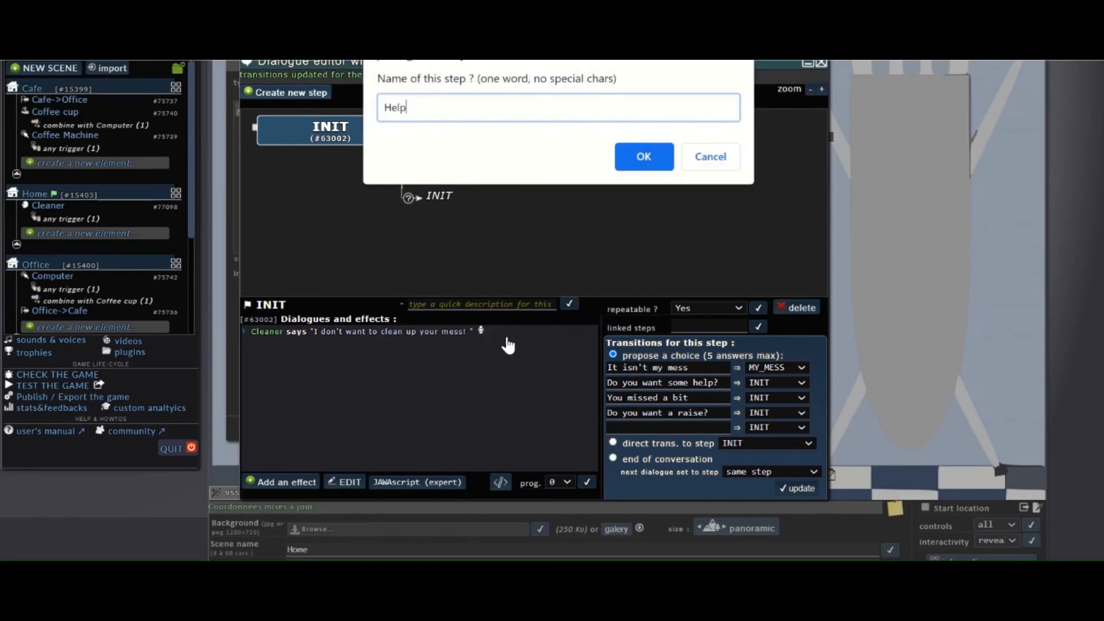
key(Return)
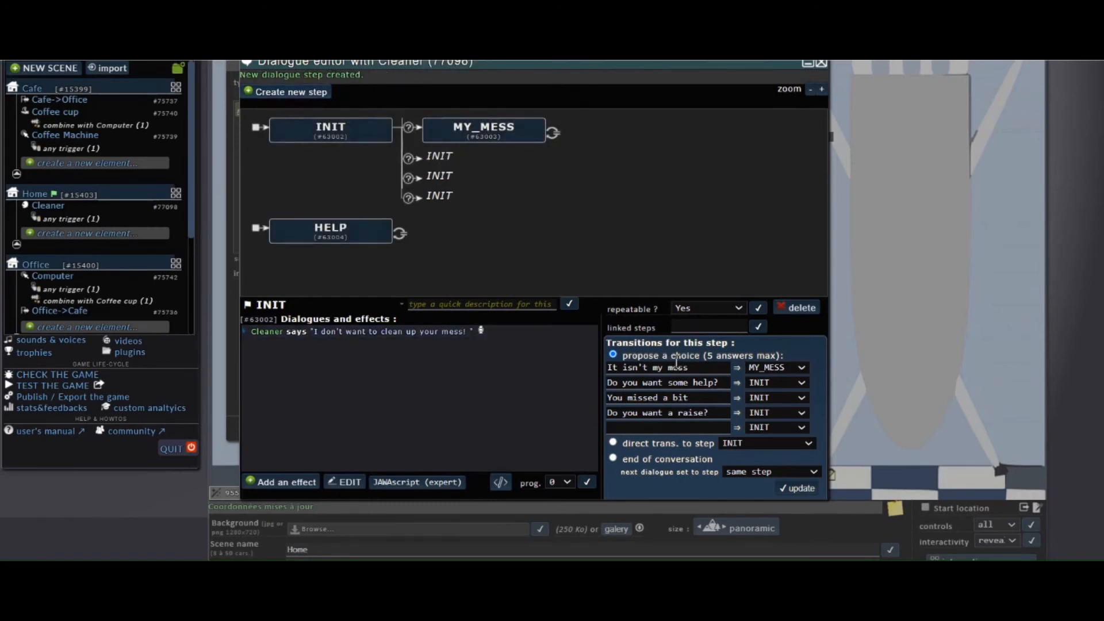
click(802, 388)
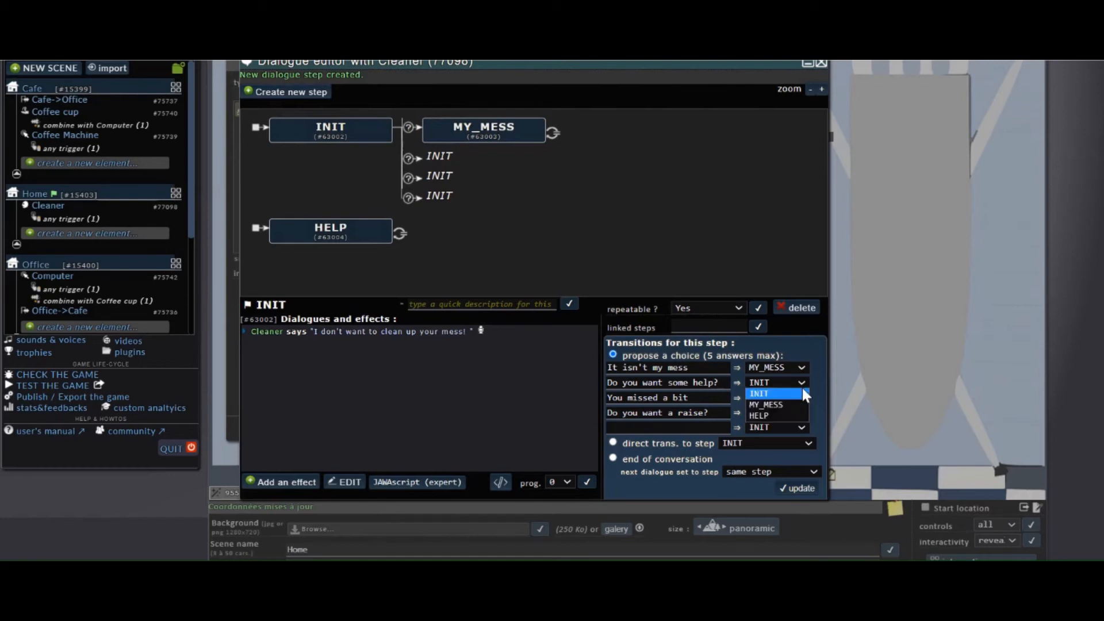
click(797, 411)
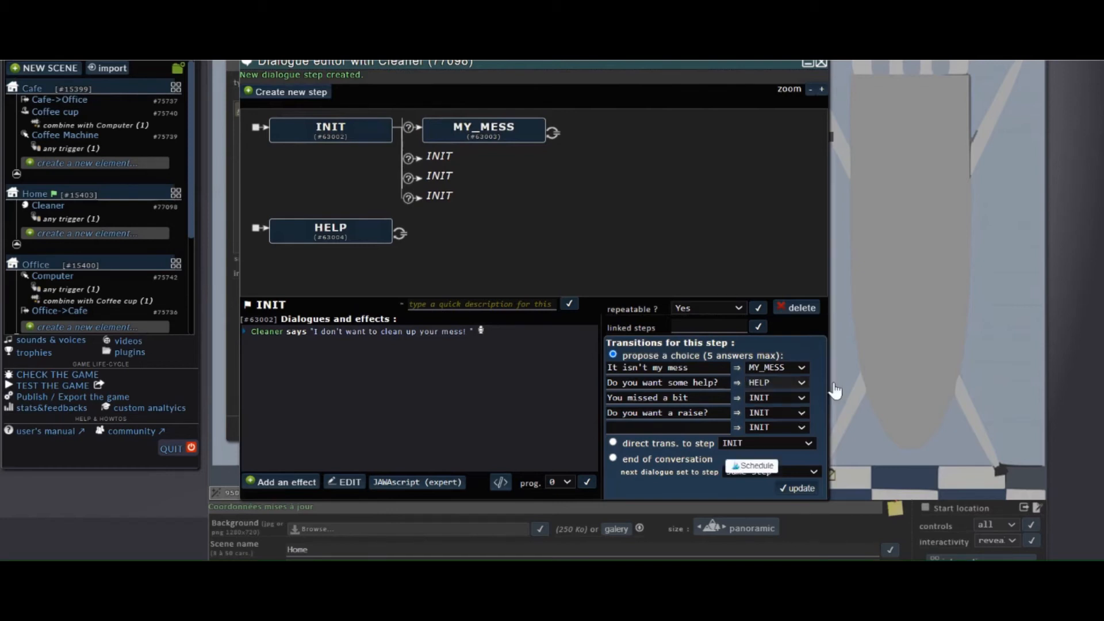
click(797, 488)
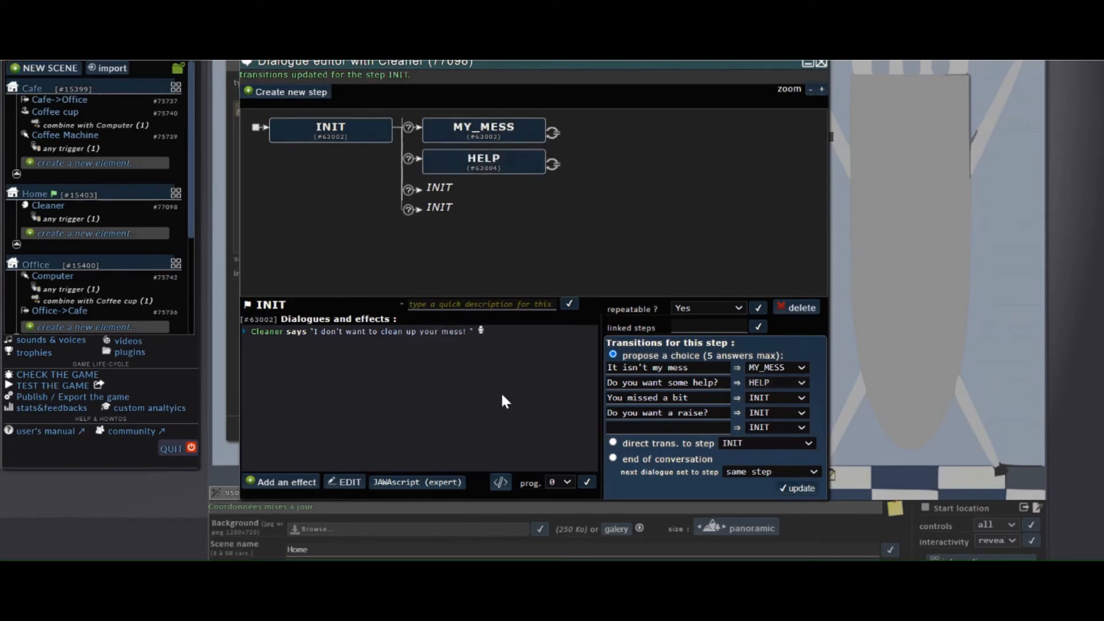
Change the Cleaner's line in the HELP step to "I don't want help, I want you to do it!" and save it
click(498, 166)
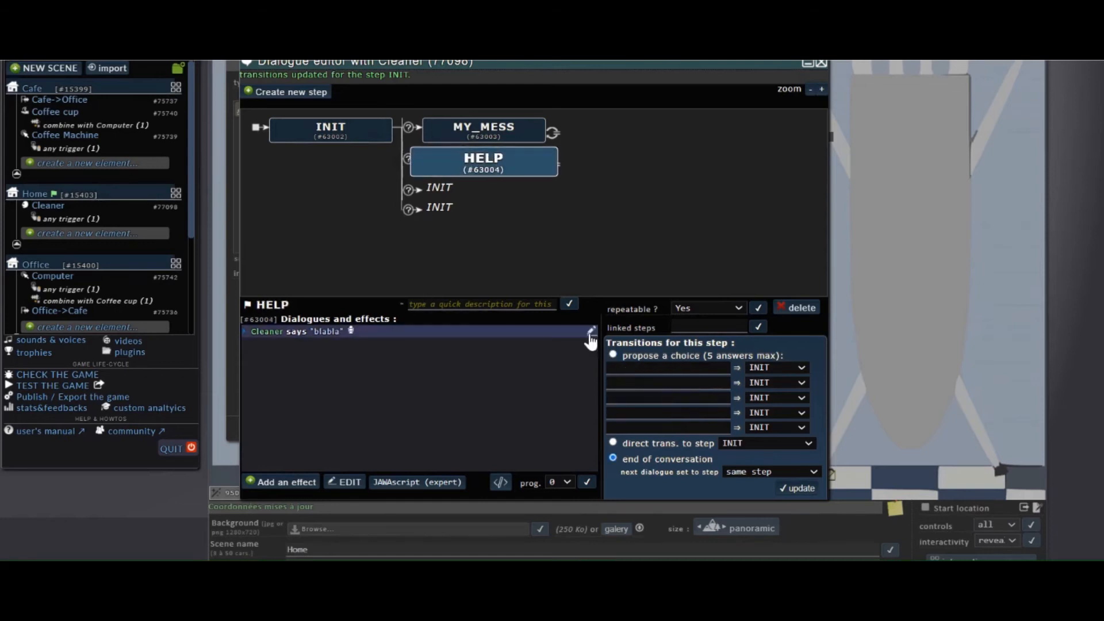
click(322, 332)
key(ctrl+a)
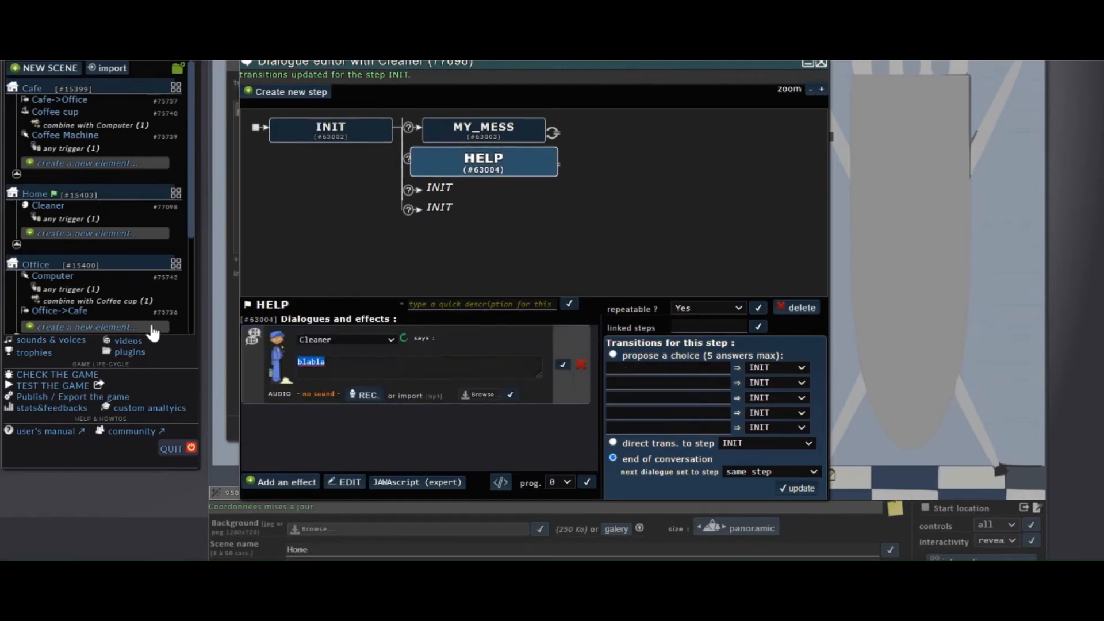
text(I don't w)
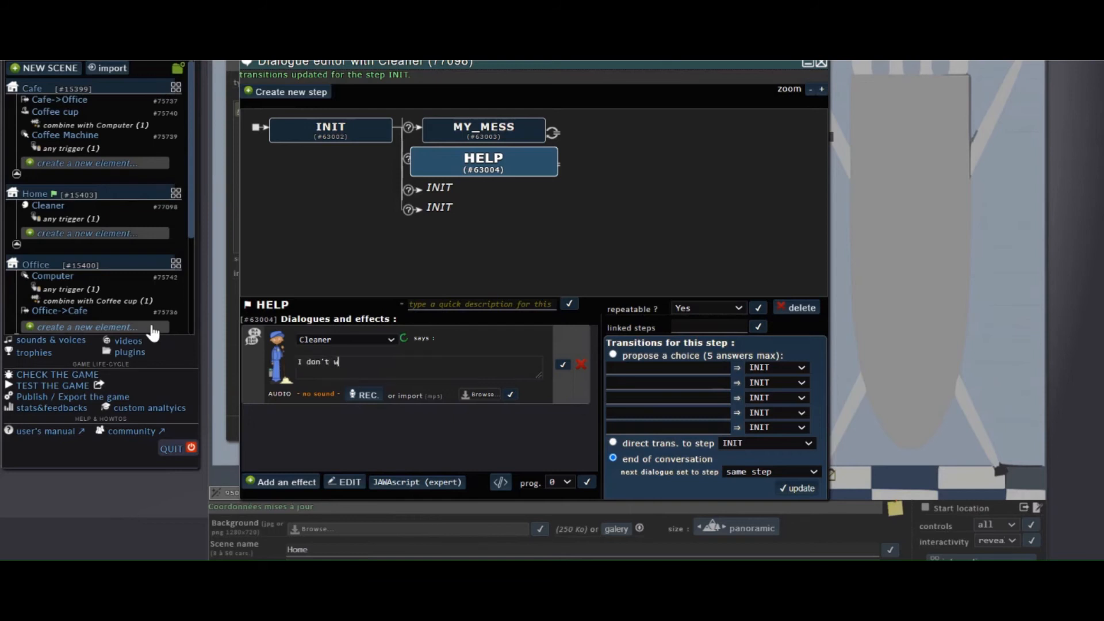
text(ant help, I want you to f)
key(BackSpace)
text(do it!)
click(563, 365)
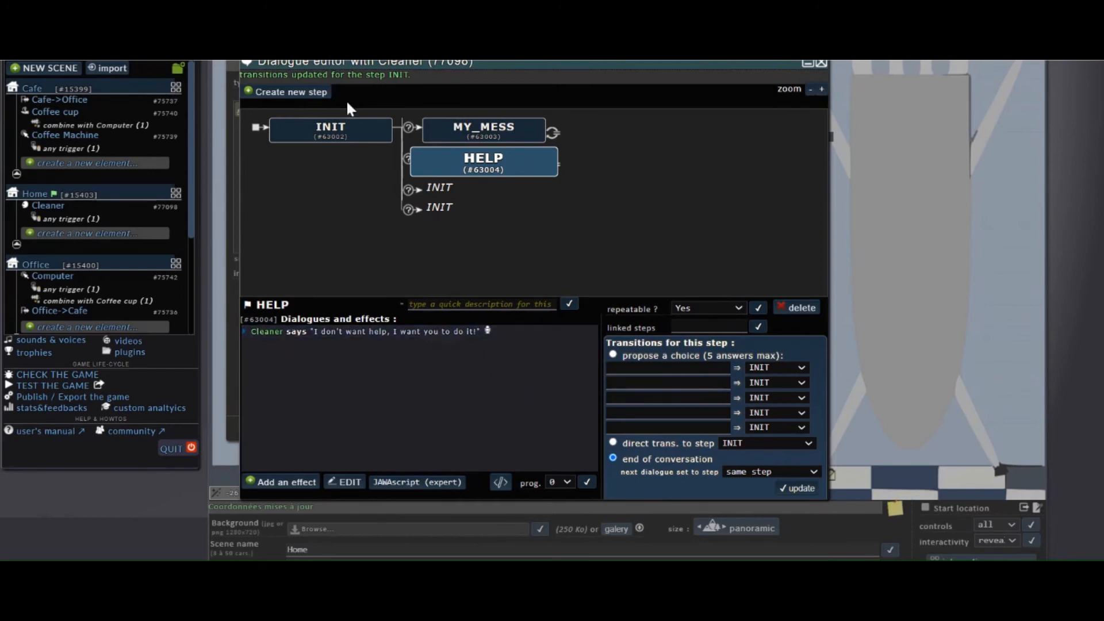
Create a dialogue step named "Bit", and link the INIT answer "You missed a bit" to it, updating the transitions
click(345, 137)
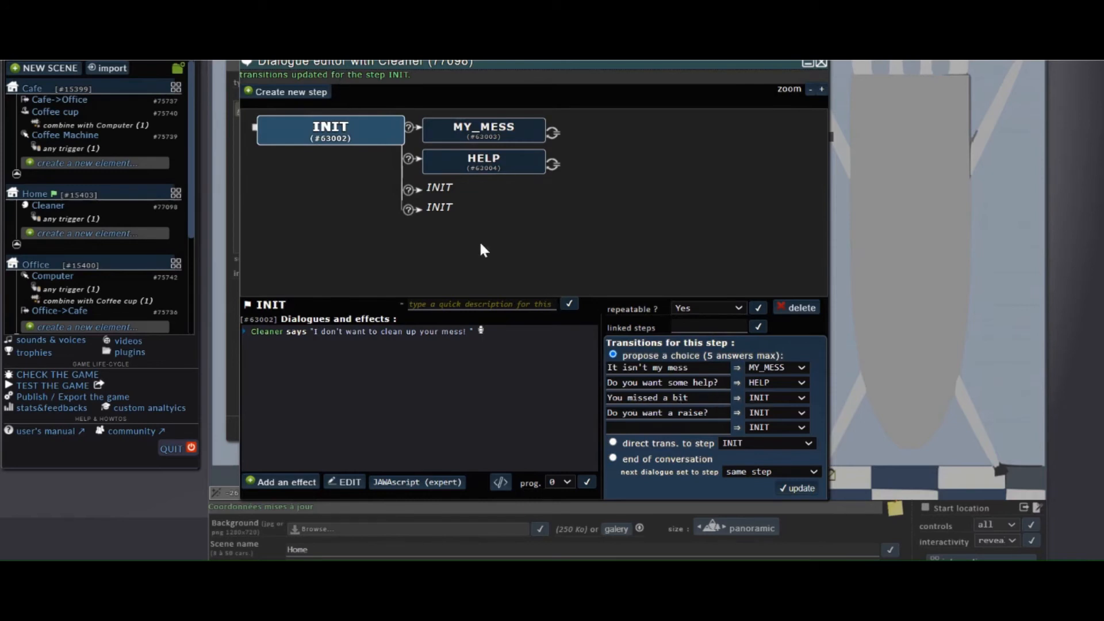
click(288, 95)
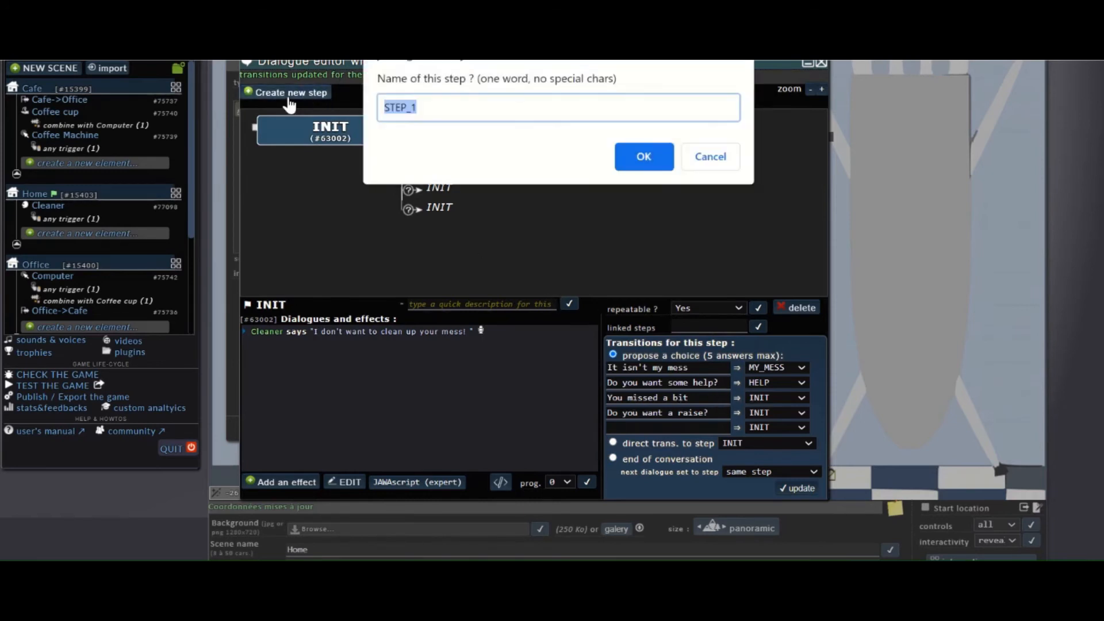
text(Bit)
click(661, 166)
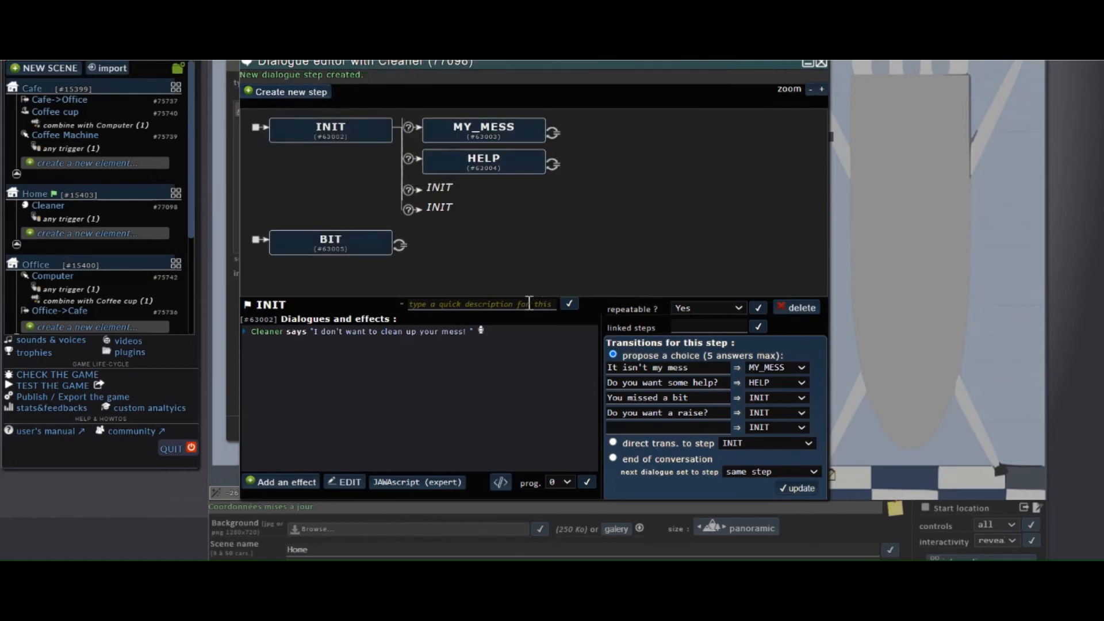
click(771, 399)
click(779, 441)
click(798, 489)
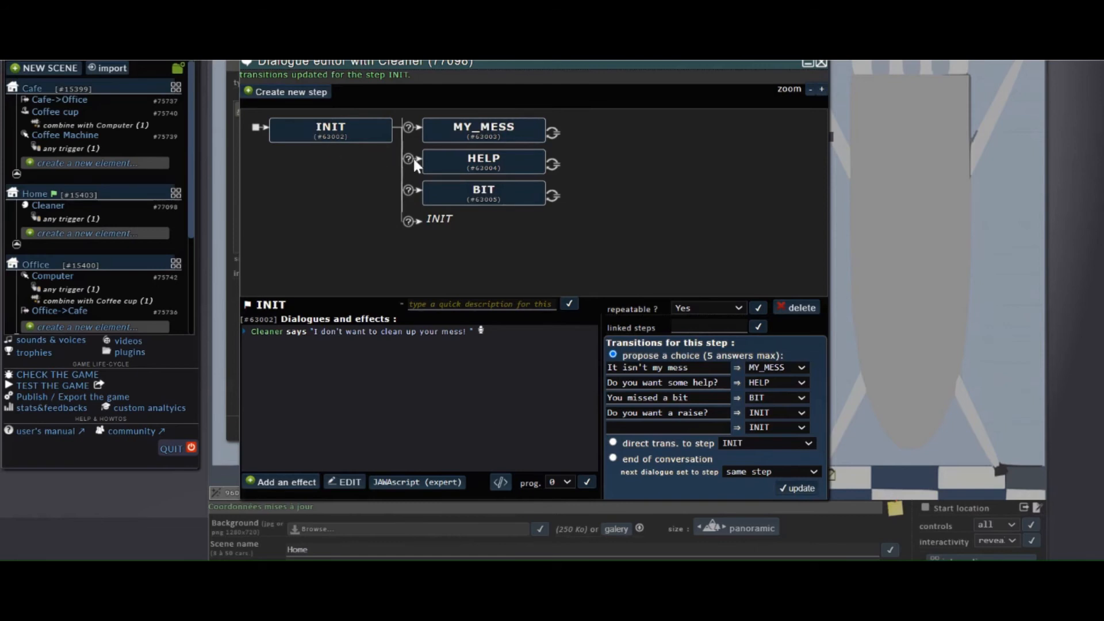
Change the Cleaner's line in the BIT step to "I haven't started yet!" and save it
click(523, 192)
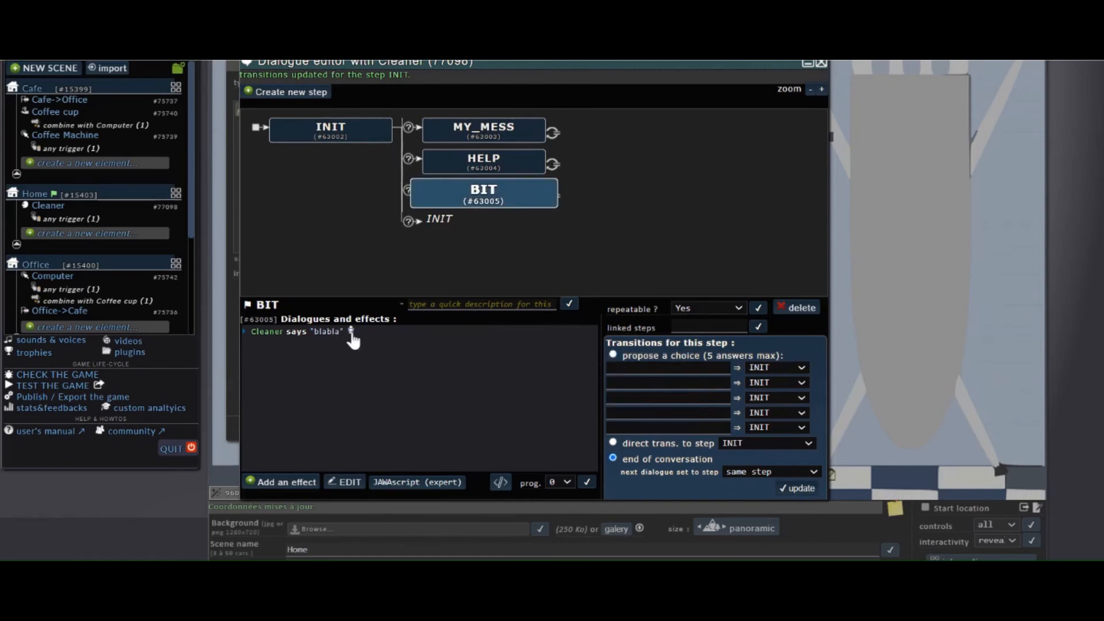
click(591, 332)
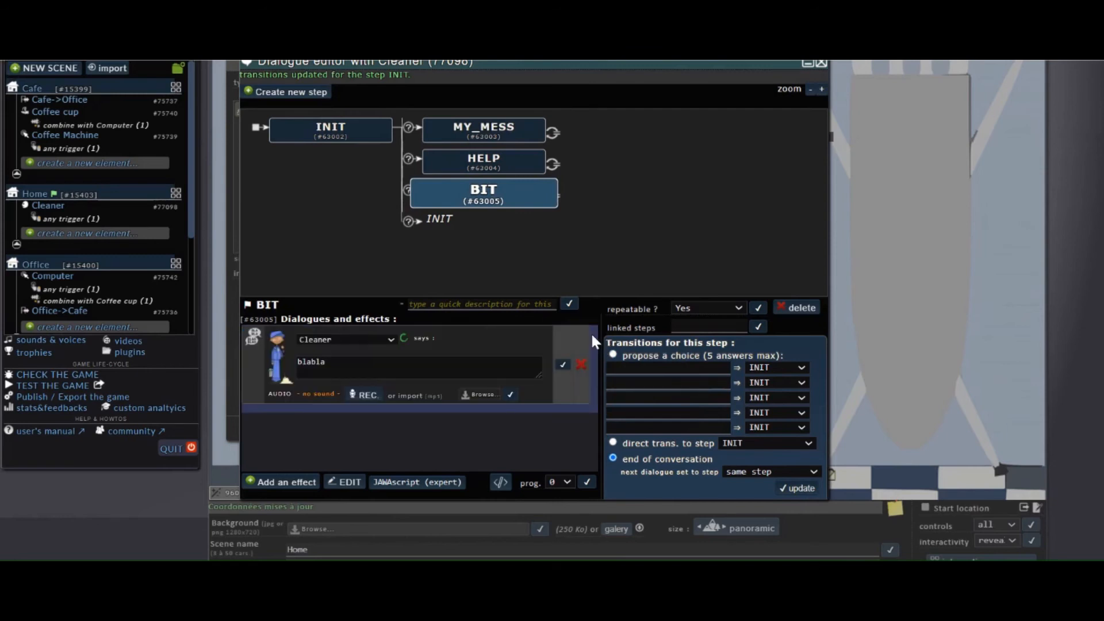
drag(375, 367, 1, 300)
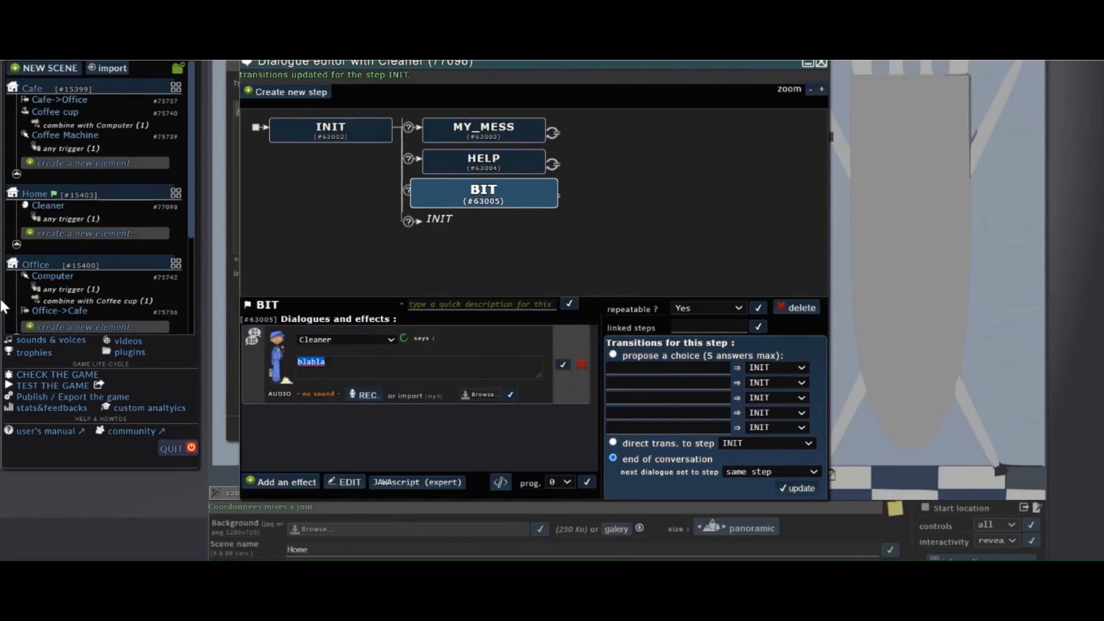
text(I haven't started yet')
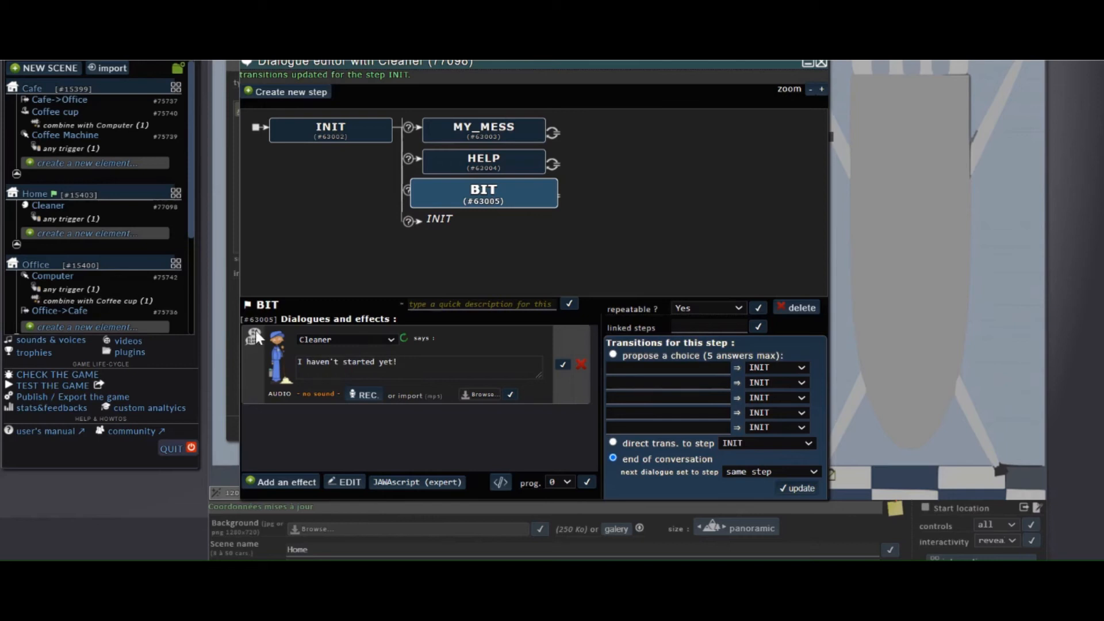
click(563, 367)
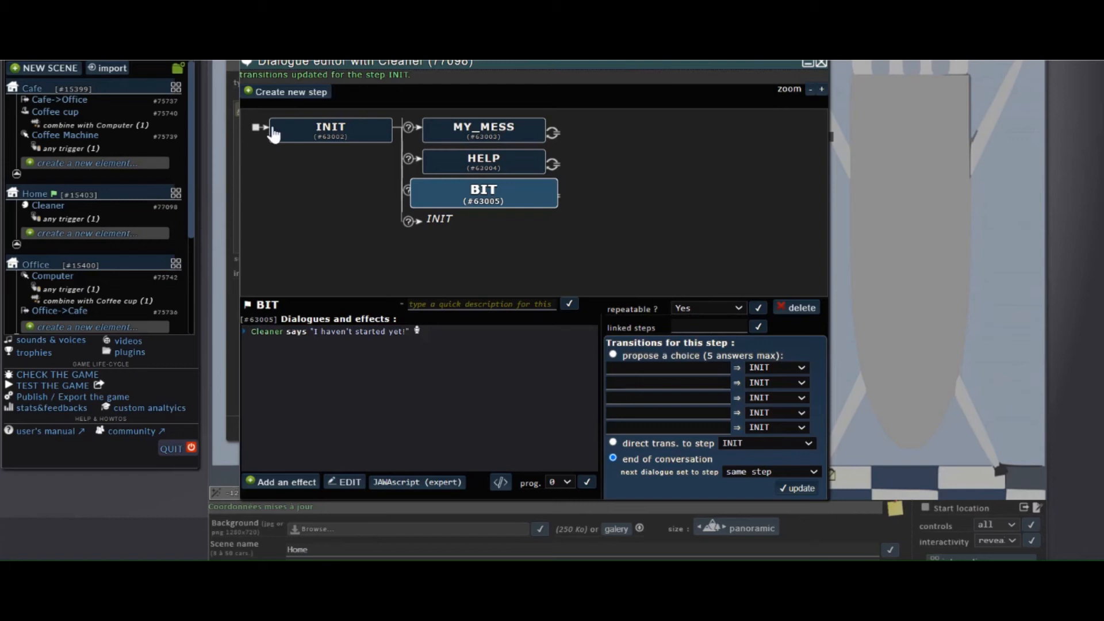
Create a dialogue step named "raise", and link the INIT answer "Do you want a raise?" to it, updating the transitions
click(323, 138)
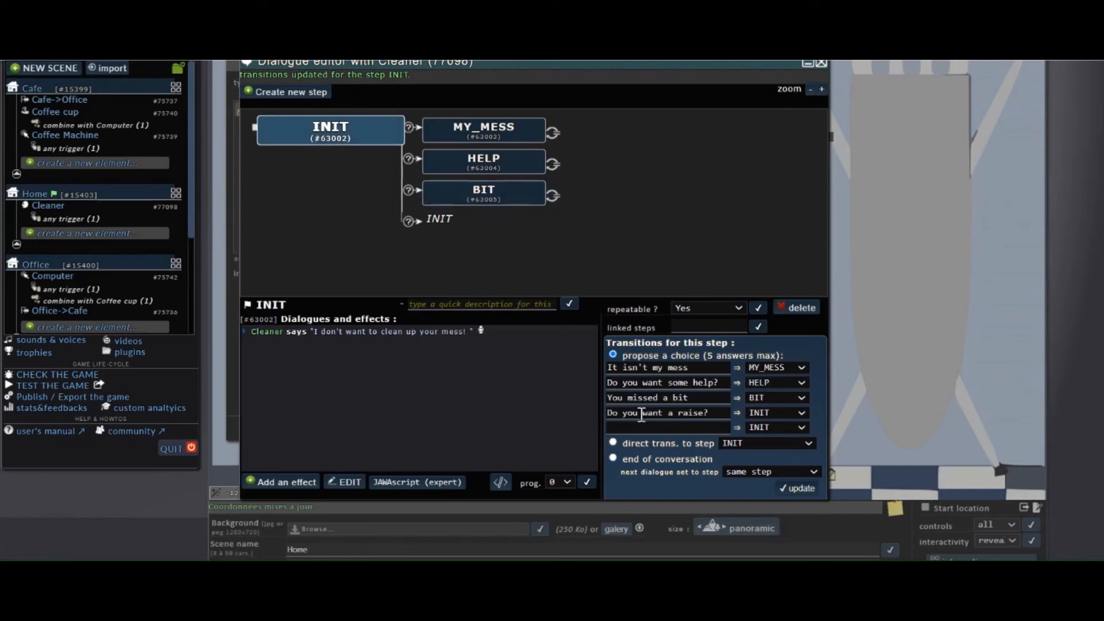
click(280, 94)
text(raise)
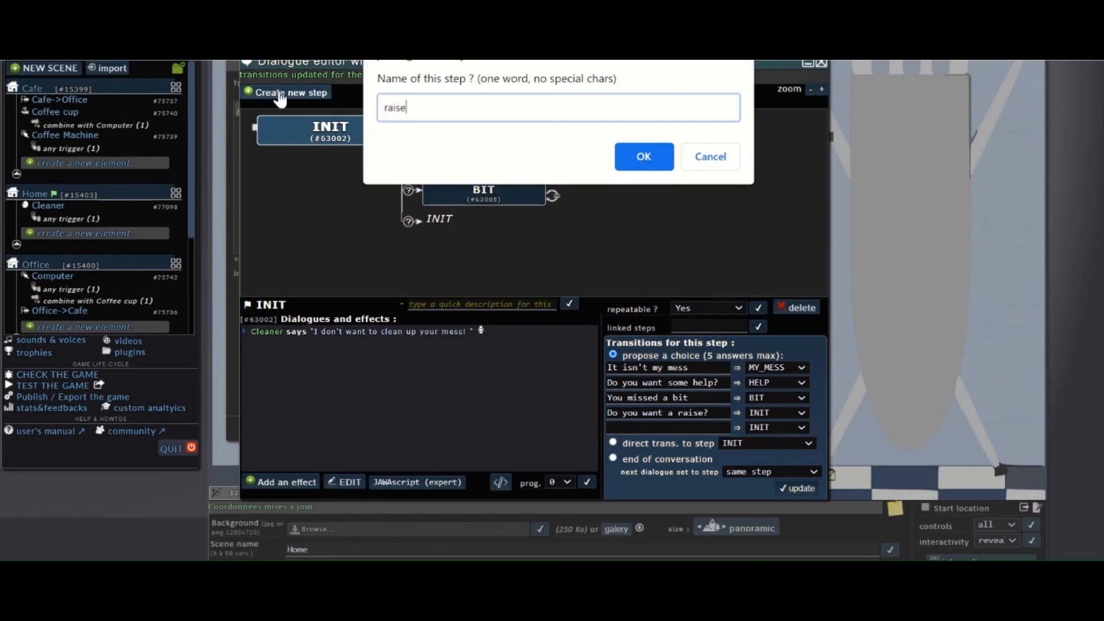
click(645, 158)
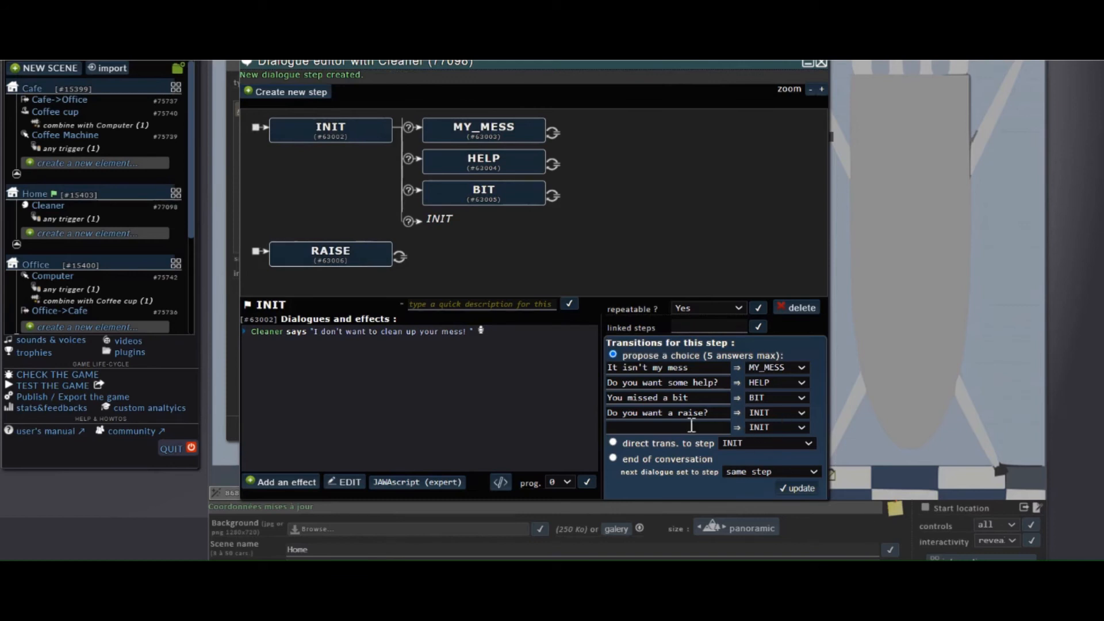
click(780, 417)
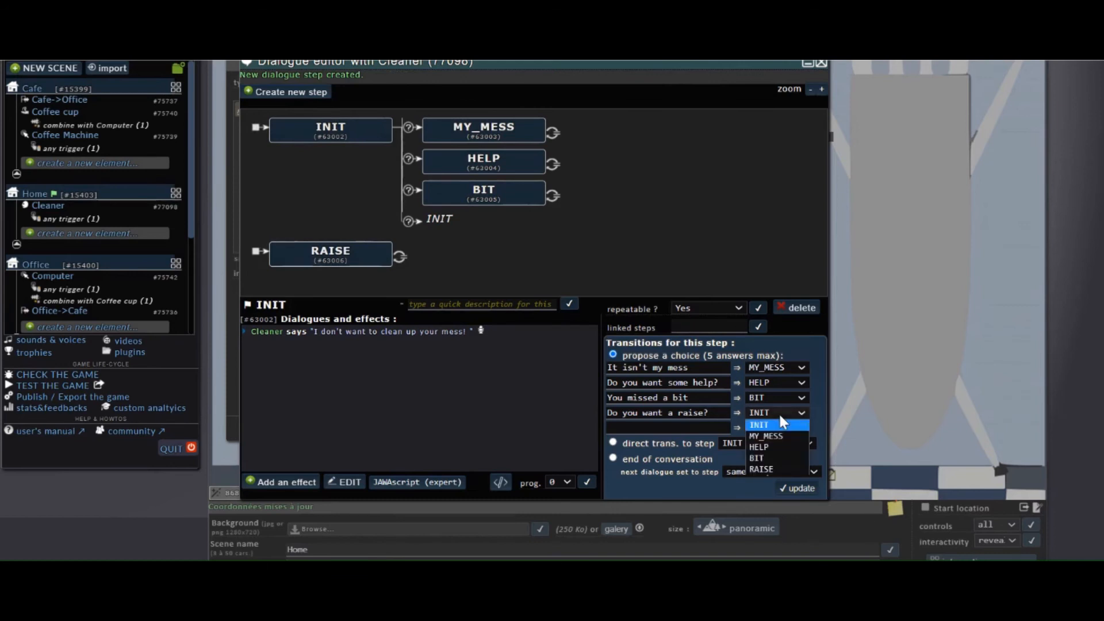
click(780, 469)
click(806, 489)
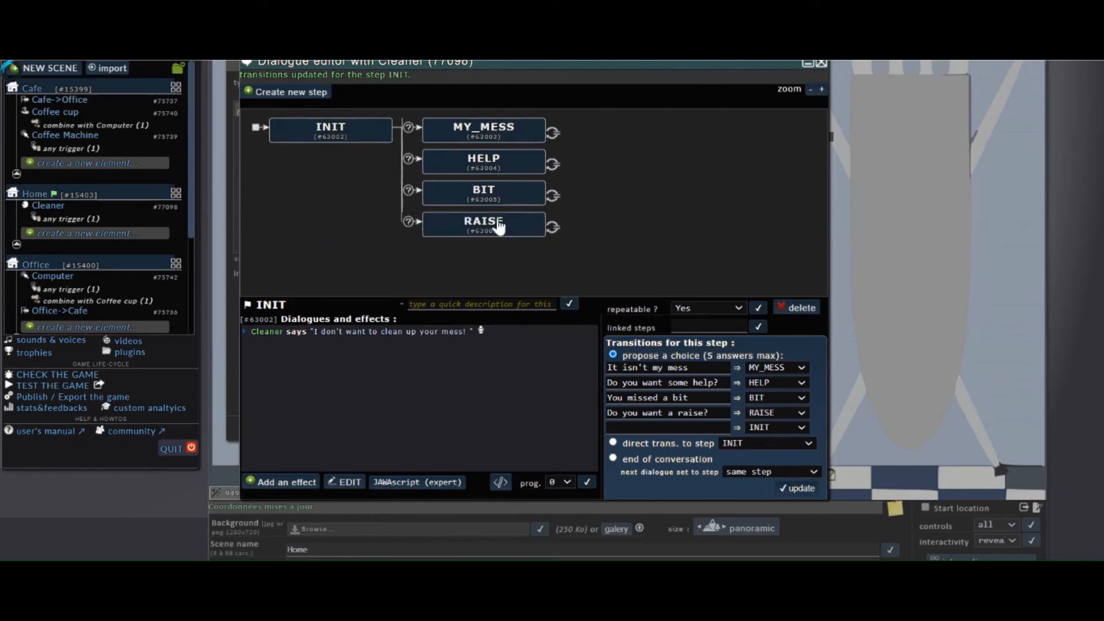
Change the Cleaner's line in the RAISE step to "Yes I do I deserve one!" and save it
click(498, 227)
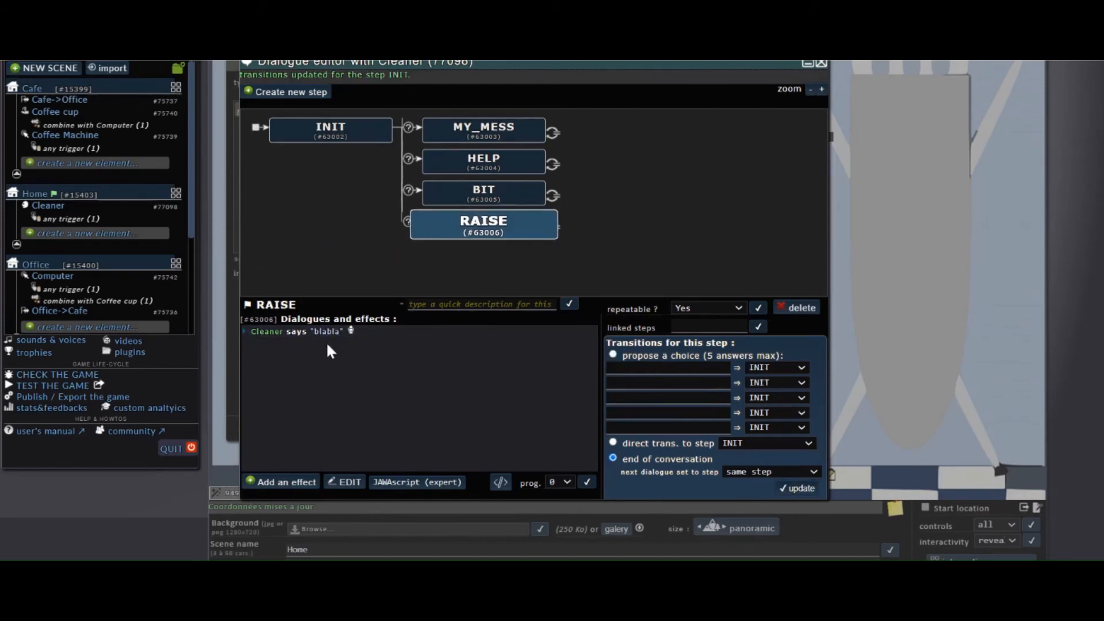
click(589, 330)
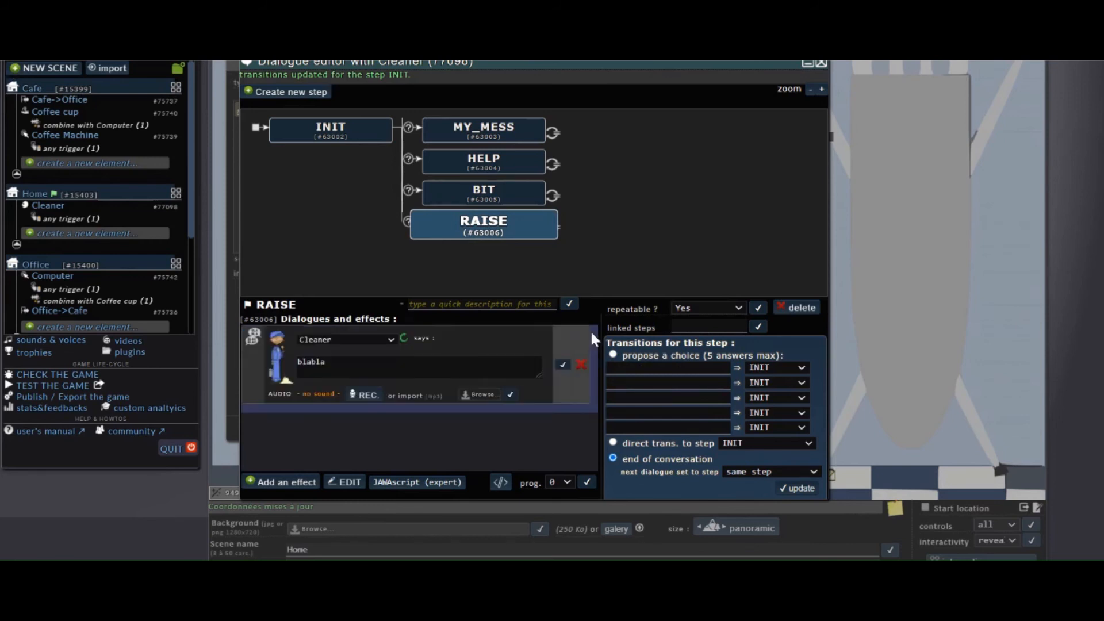
drag(346, 373, 160, 361)
text(Yes I d)
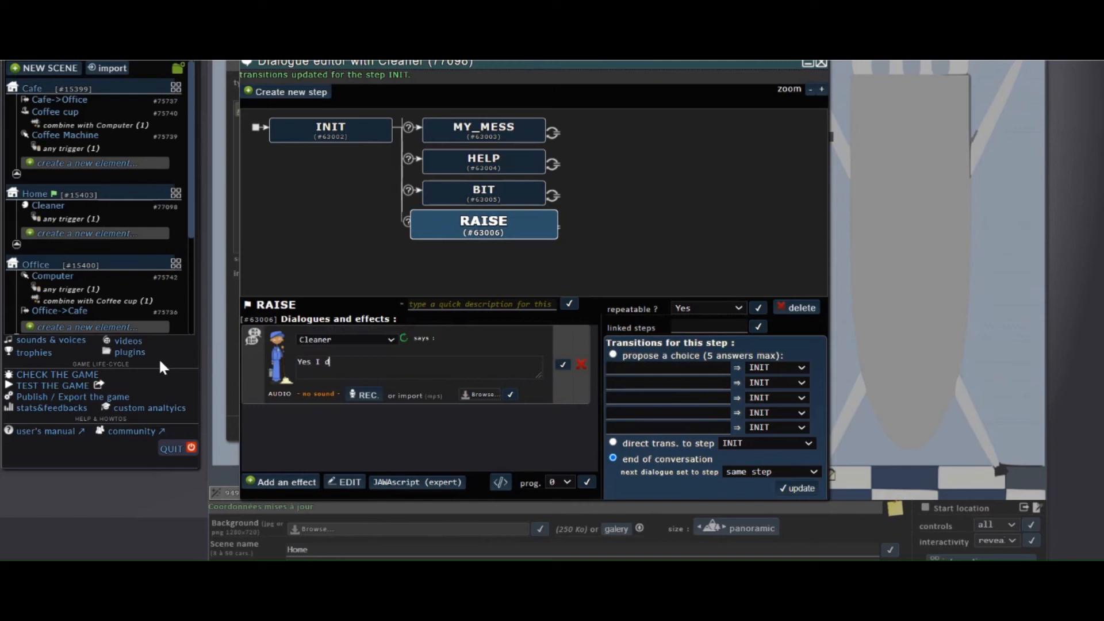
text(o I deserve one!)
click(562, 364)
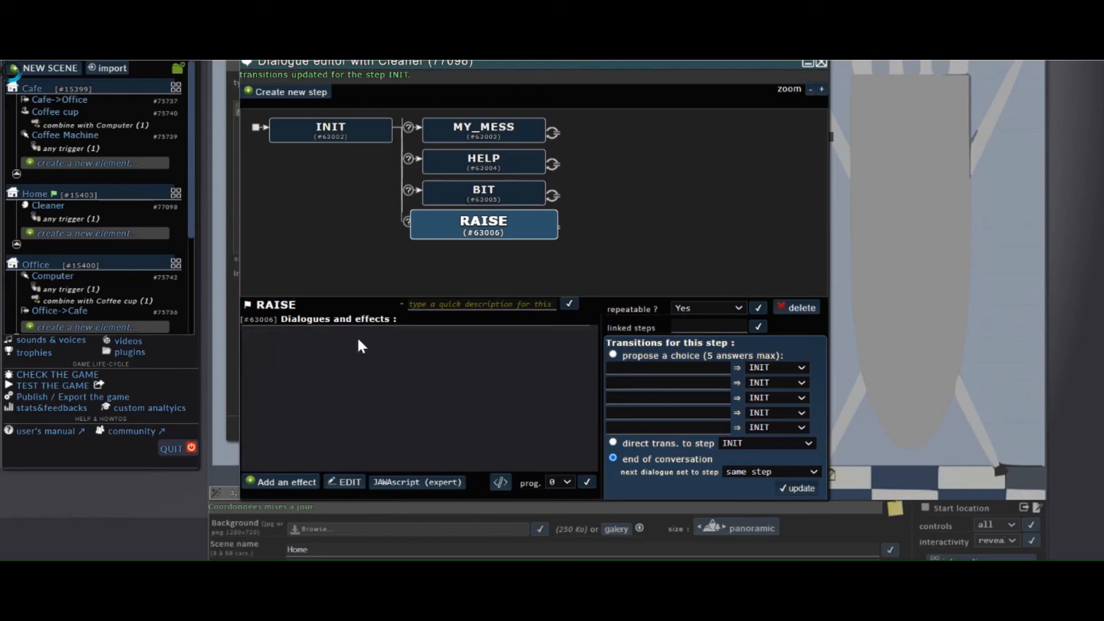
click(300, 140)
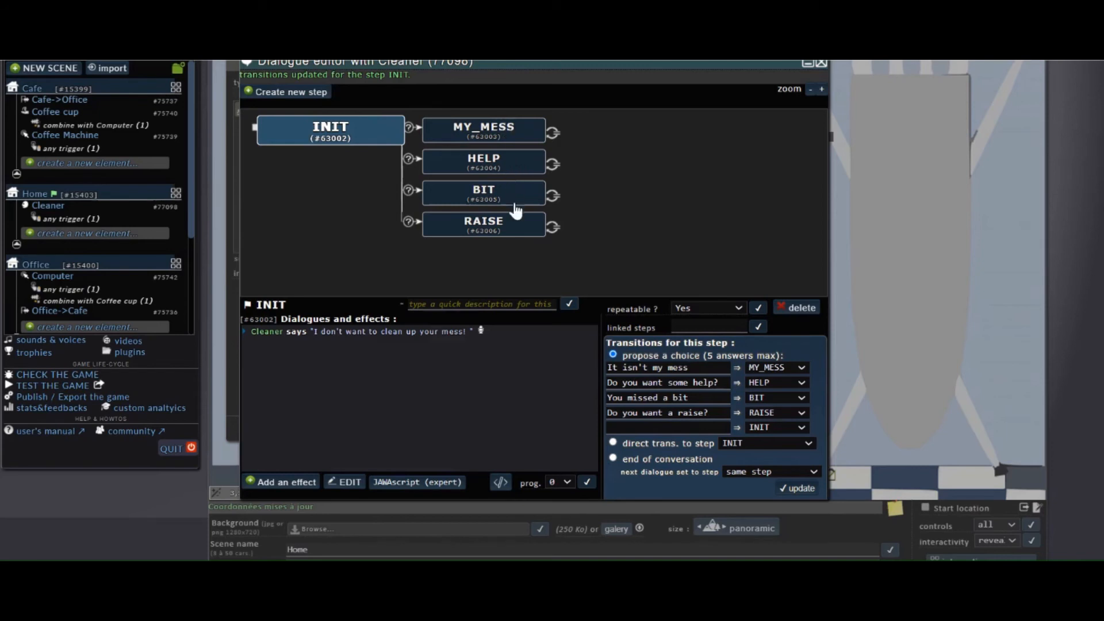
click(498, 138)
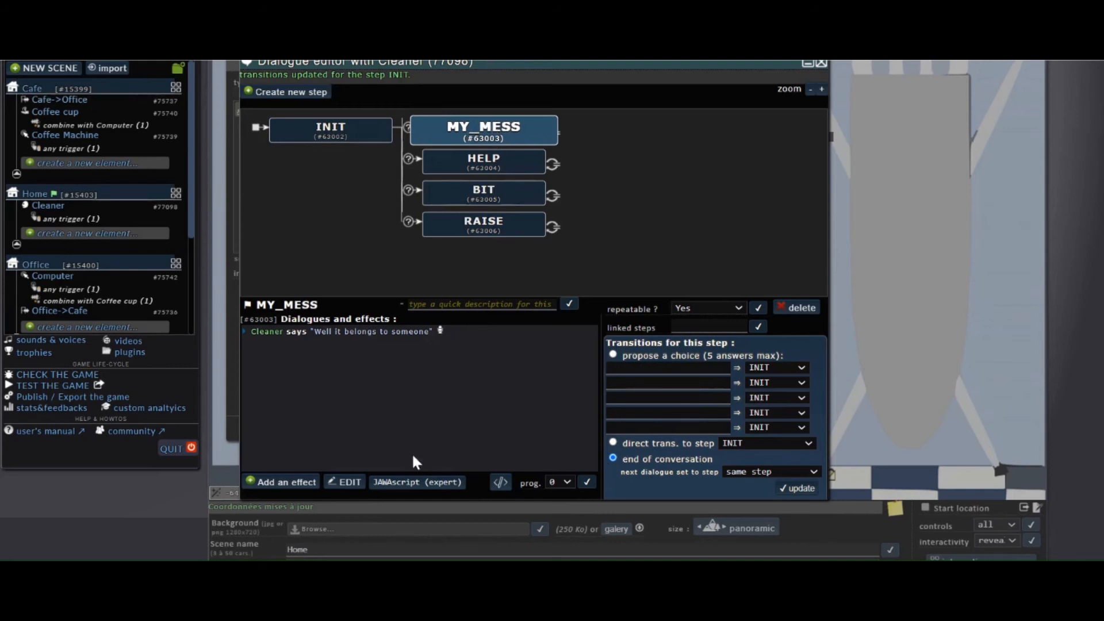
click(295, 130)
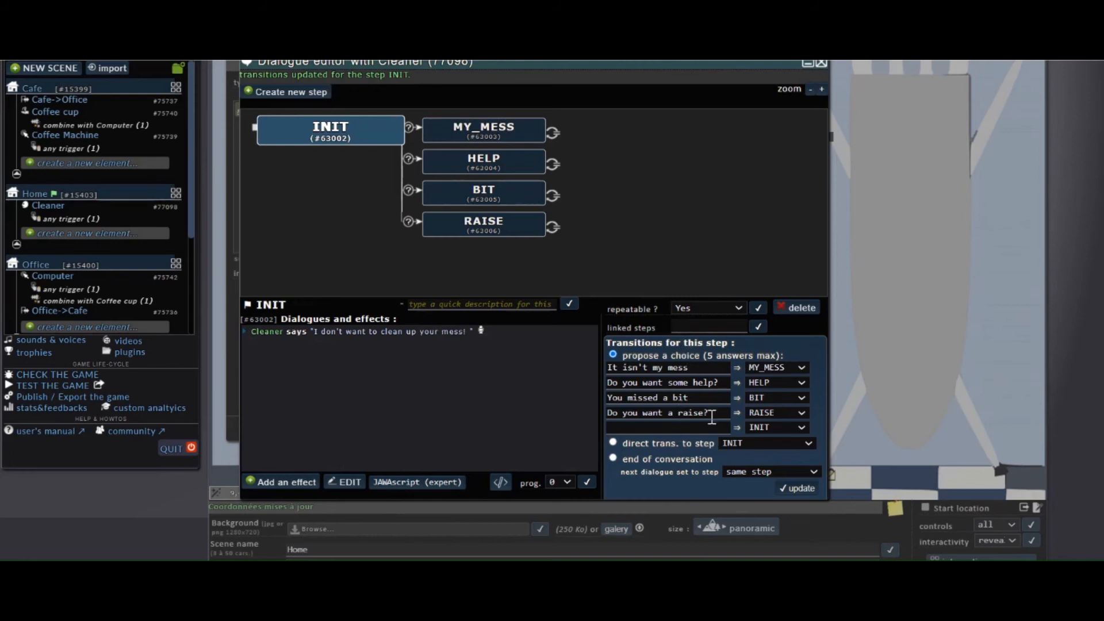
click(485, 145)
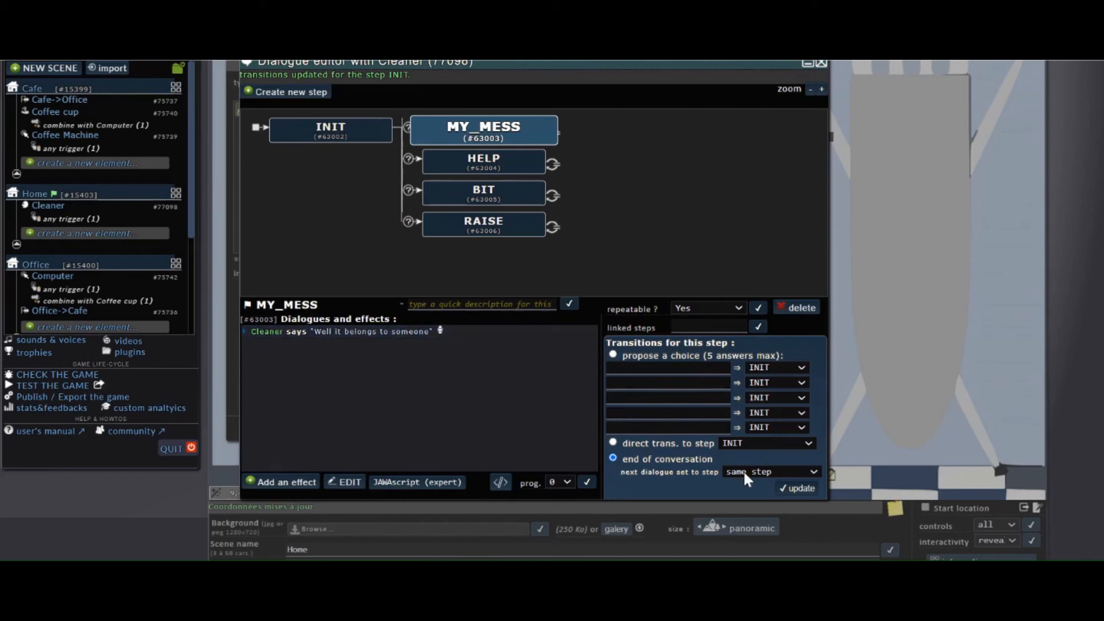
click(613, 354)
click(776, 443)
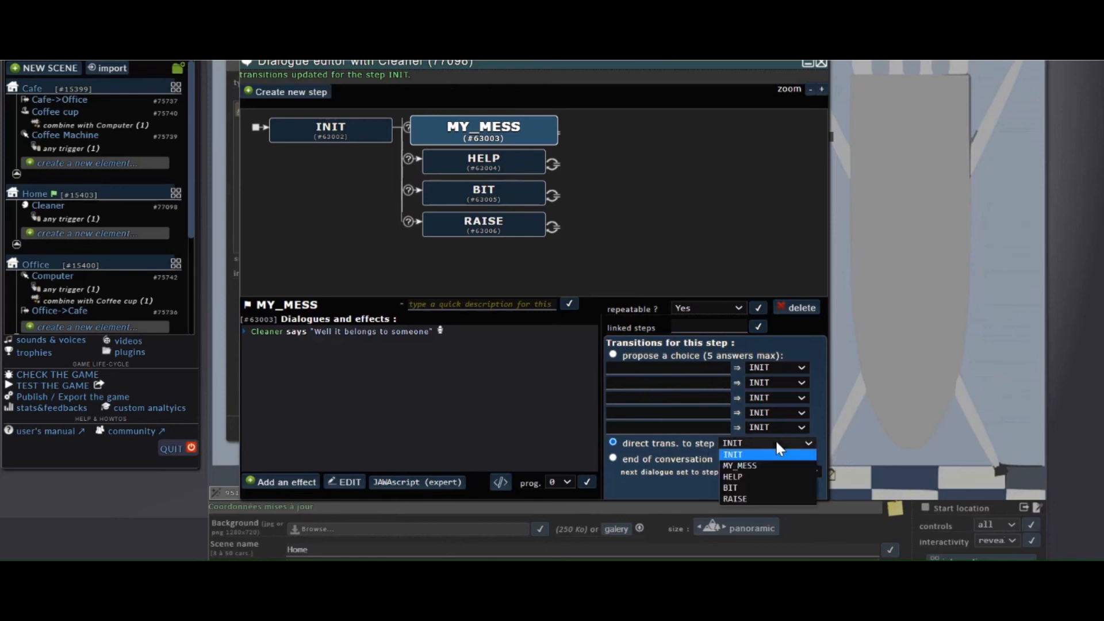
click(776, 454)
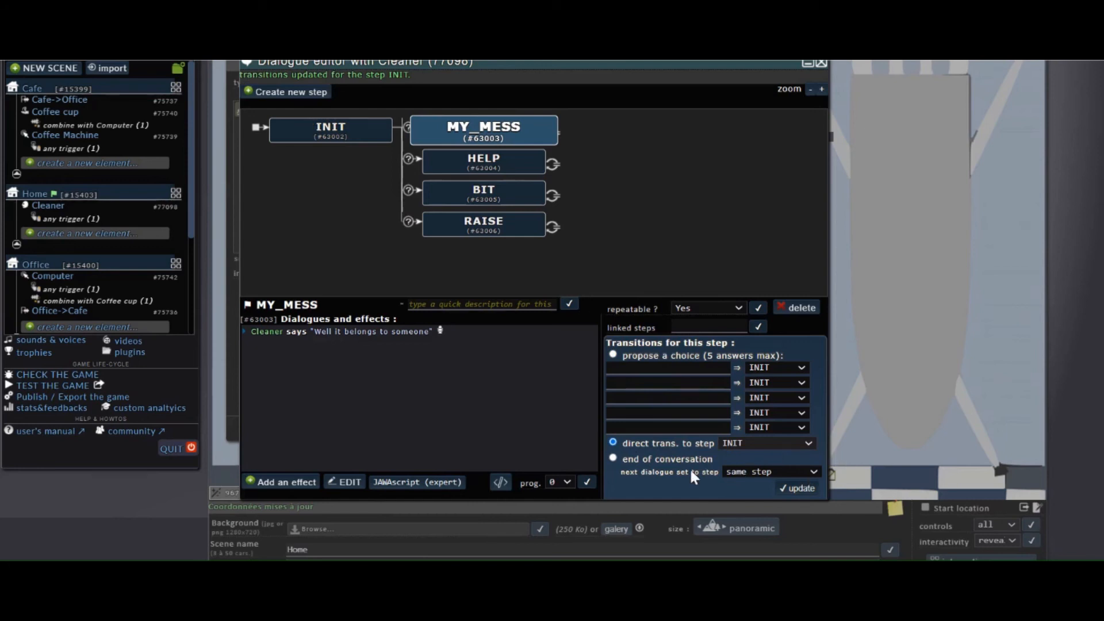
click(803, 448)
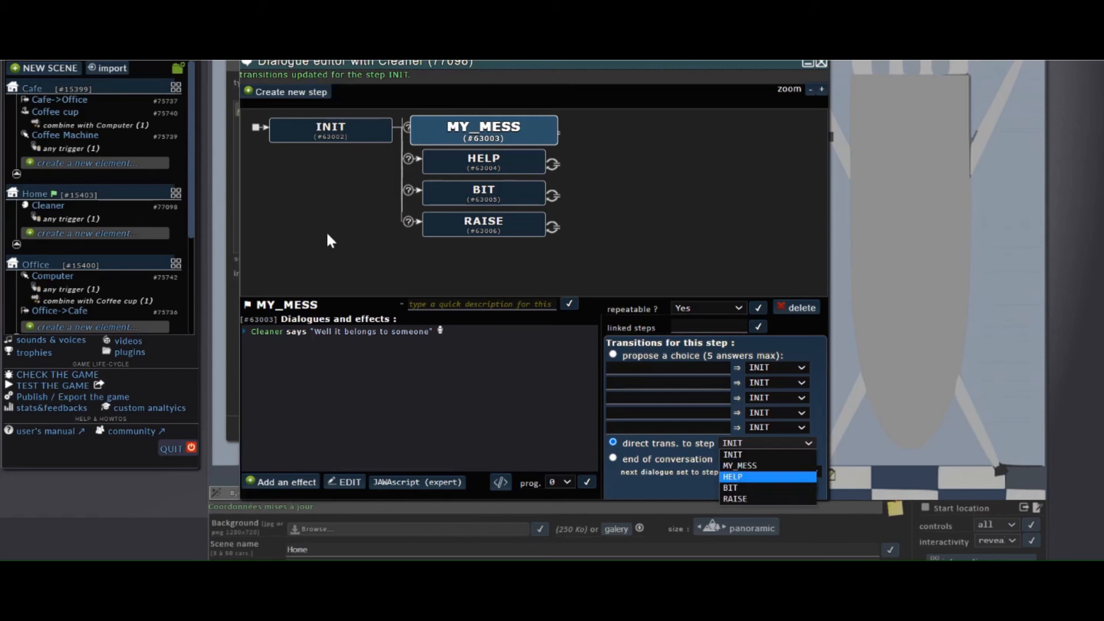
click(774, 453)
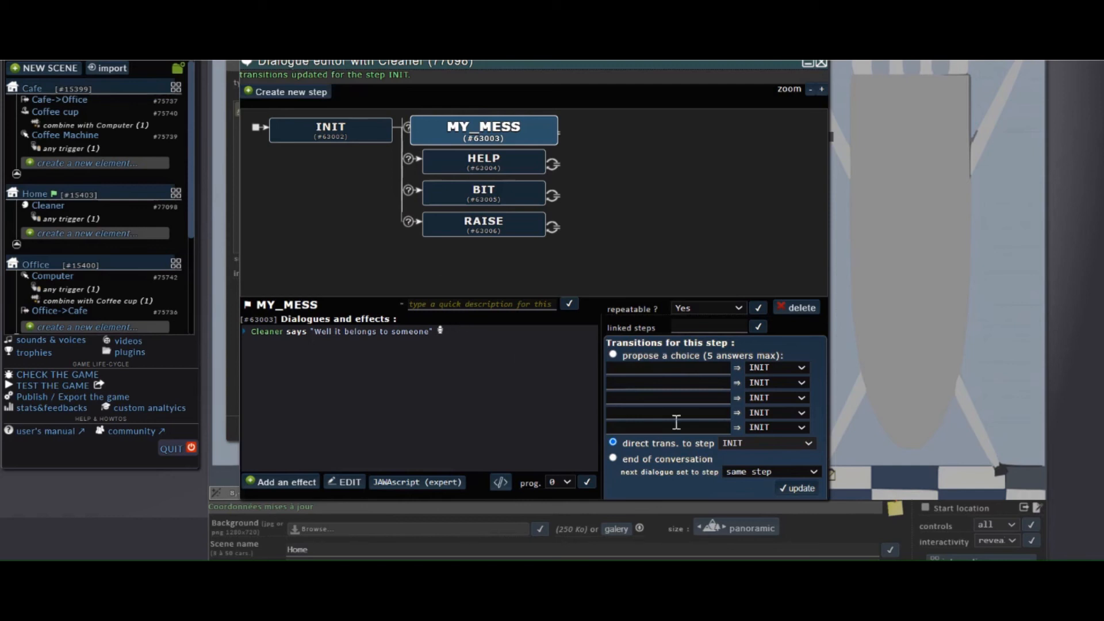
click(442, 166)
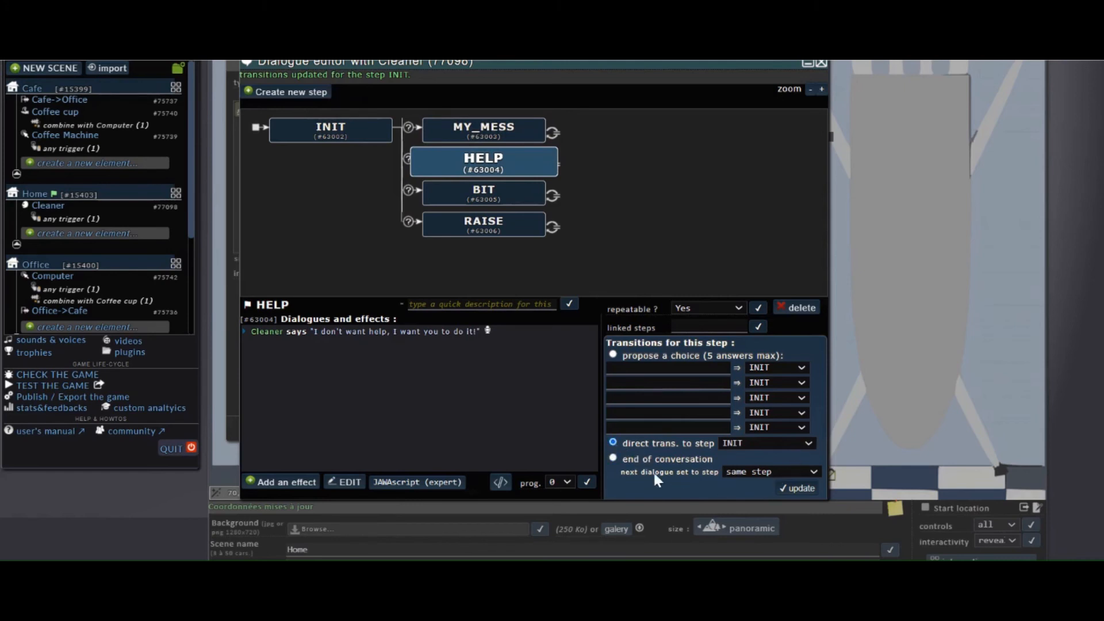
click(480, 131)
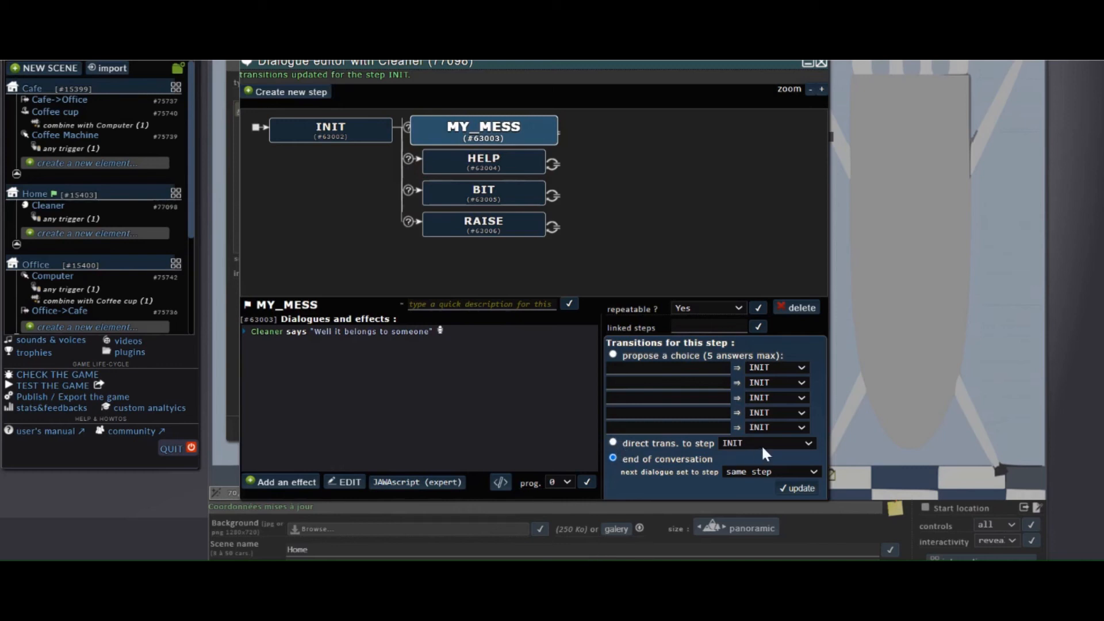
click(318, 138)
Set the MY_MESS step to end the conversation with the next dialogue at INIT, and update its transitions
click(526, 137)
click(805, 466)
click(802, 485)
click(798, 473)
click(800, 495)
click(799, 495)
Set the next dialogue after the HELP step's end of conversation to INIT, and update its transitions
click(540, 167)
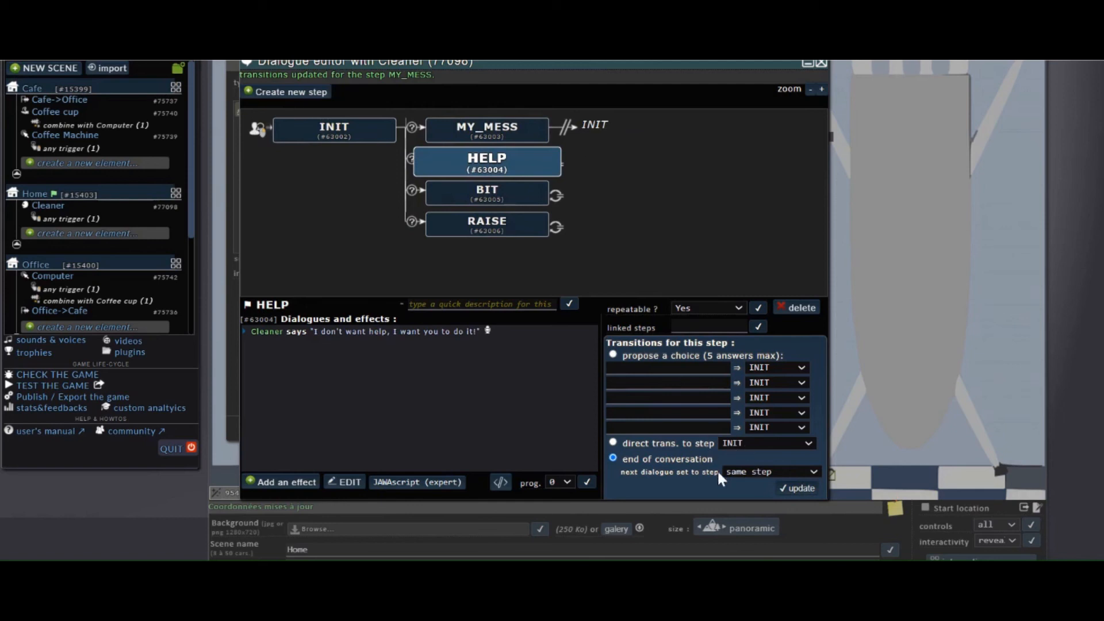
click(805, 470)
click(800, 495)
click(796, 490)
Set the next dialogue after the BIT step's end of conversation to INIT, and update its transitions
click(470, 198)
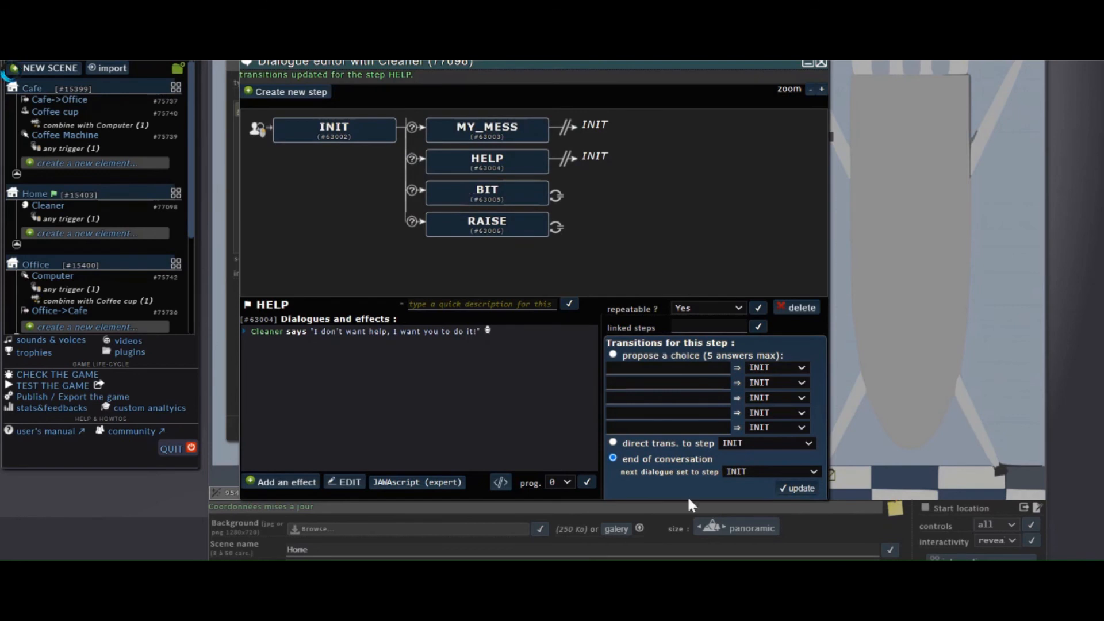
click(812, 472)
click(803, 494)
click(803, 490)
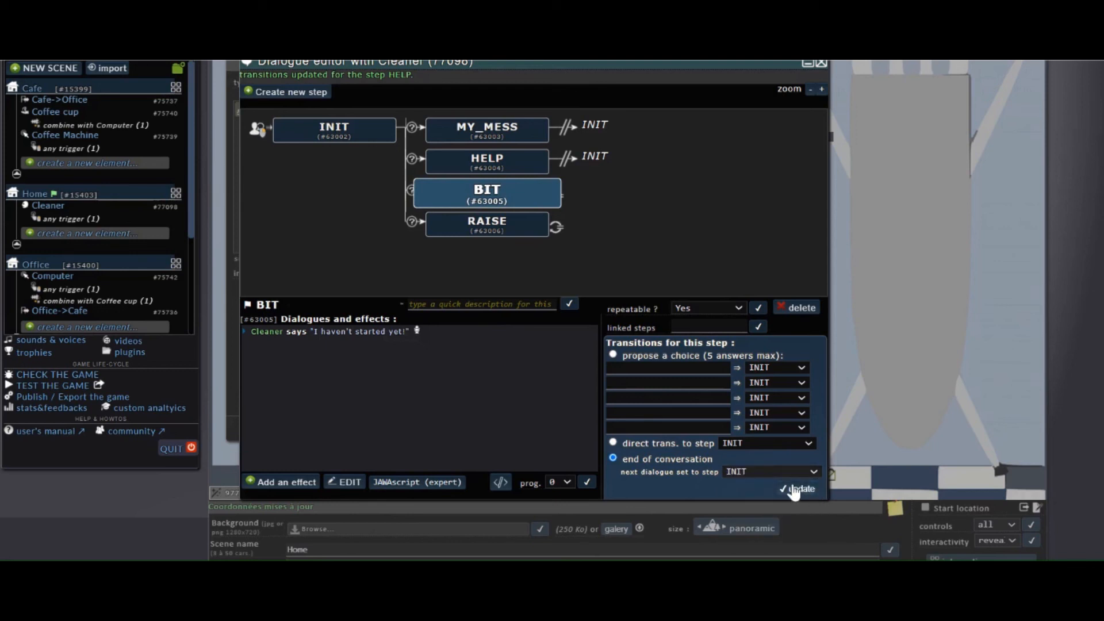
Set the next dialogue after the RAISE step's end of conversation to INIT, and update its transitions
click(481, 229)
click(788, 473)
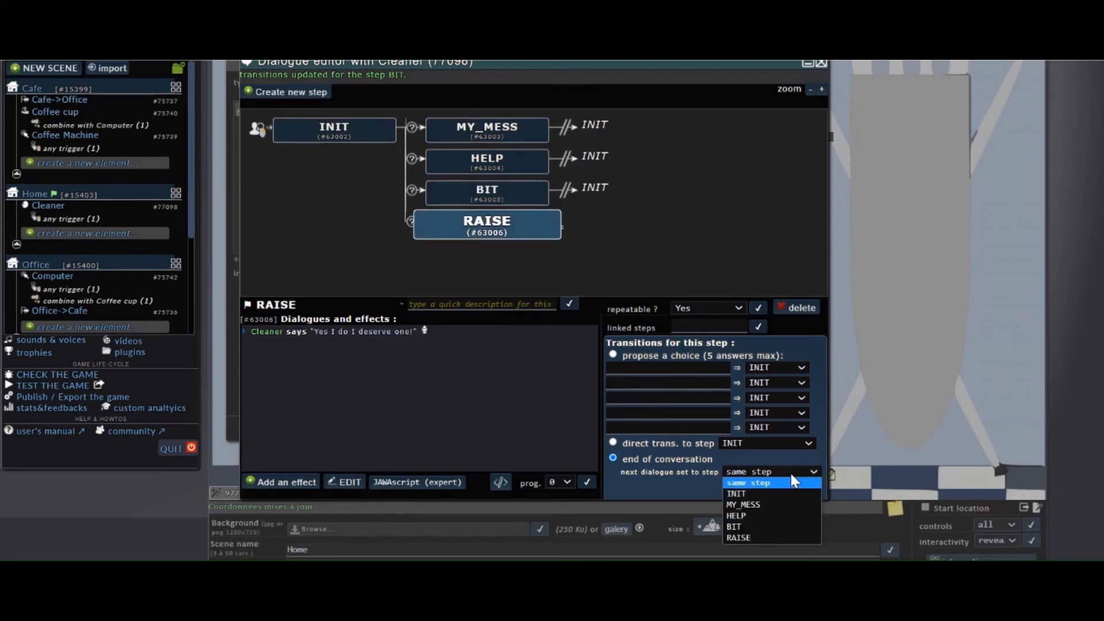
click(791, 494)
click(795, 490)
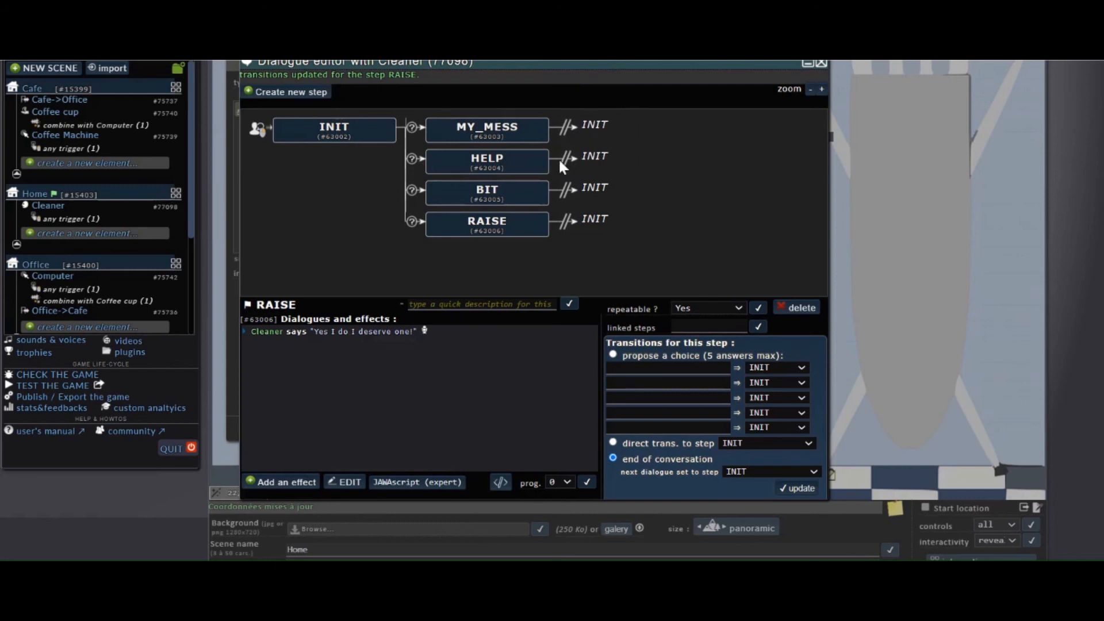
click(799, 488)
Launch a test of the game, begin play in the Home scene, and return to the editor
scroll(752, 177, up, 1)
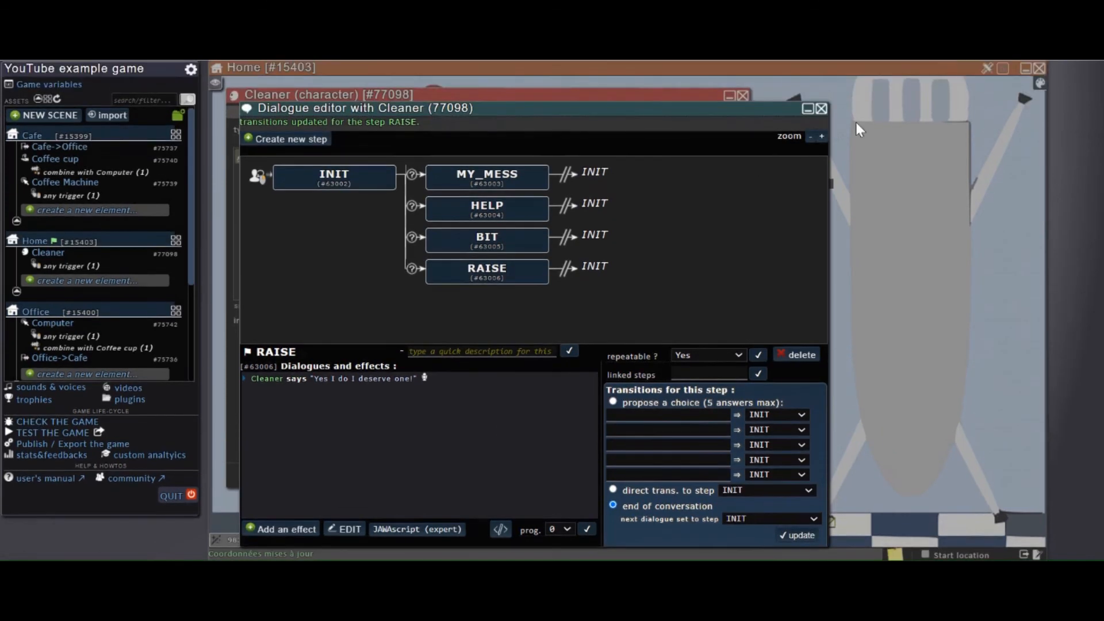
click(100, 434)
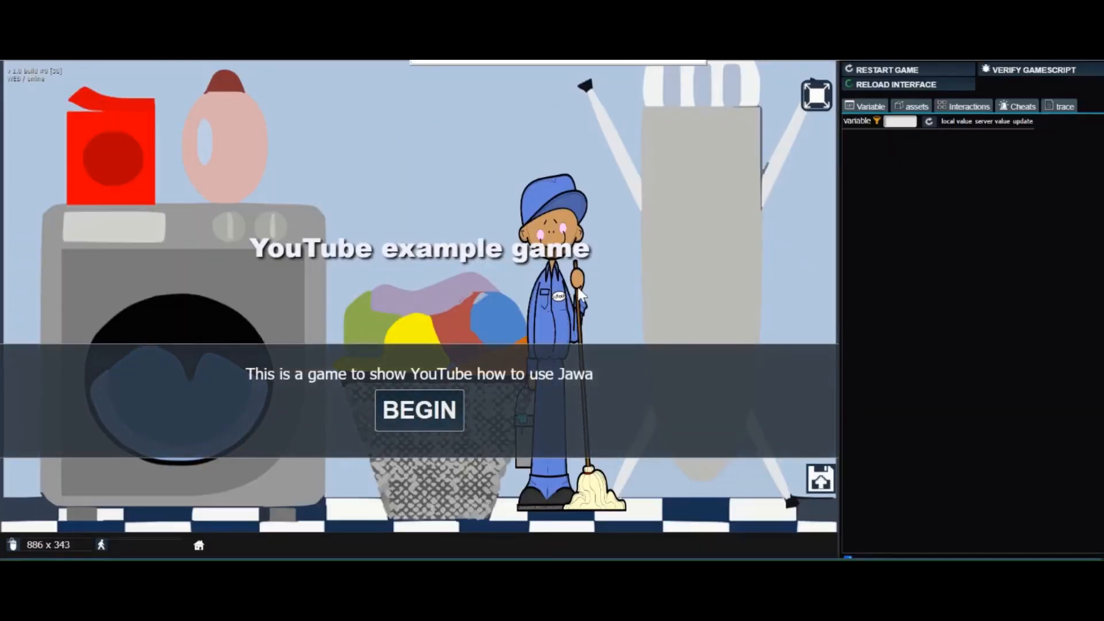
click(444, 420)
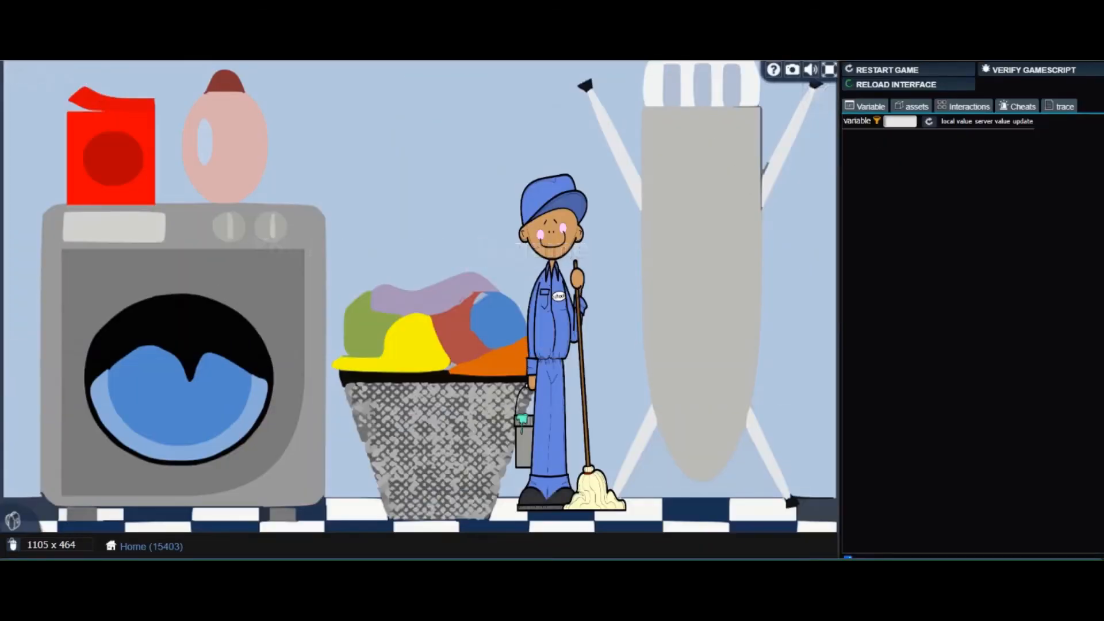
click(830, 69)
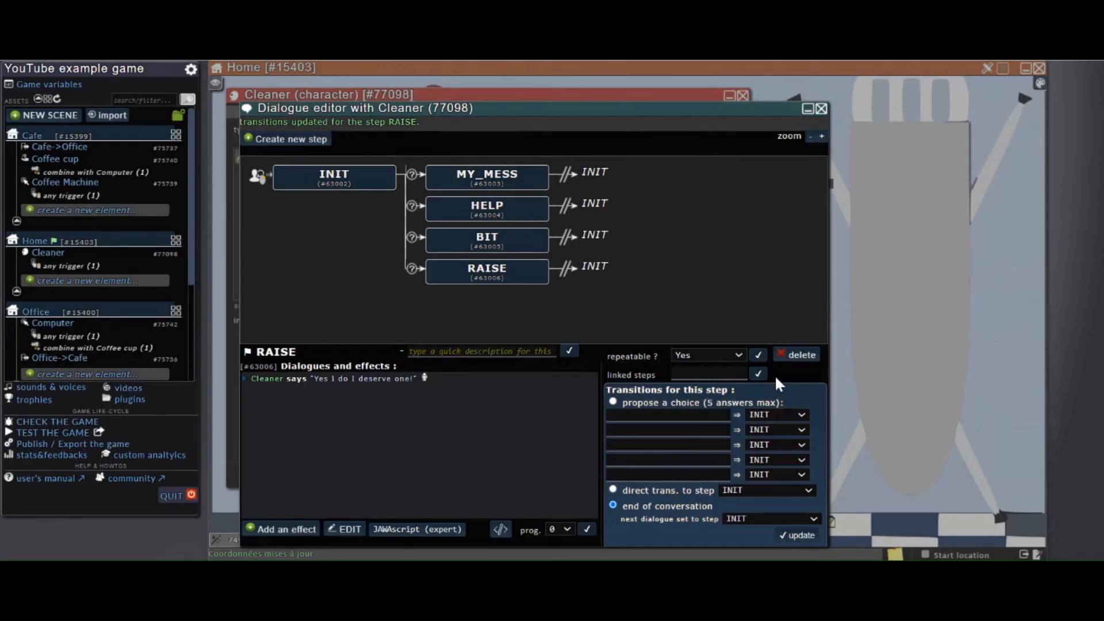
Delete the Cleaner's touch/click interaction that says "I am fed up with cleaning this messy room", and close the dialogue, interactions and character windows
click(821, 108)
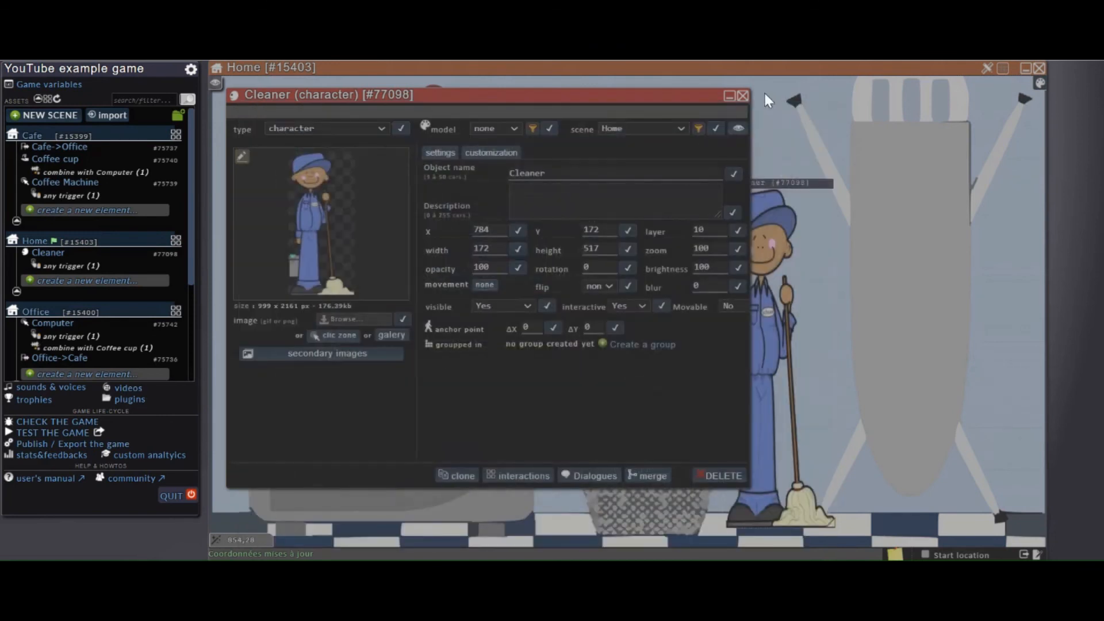
click(509, 476)
click(309, 253)
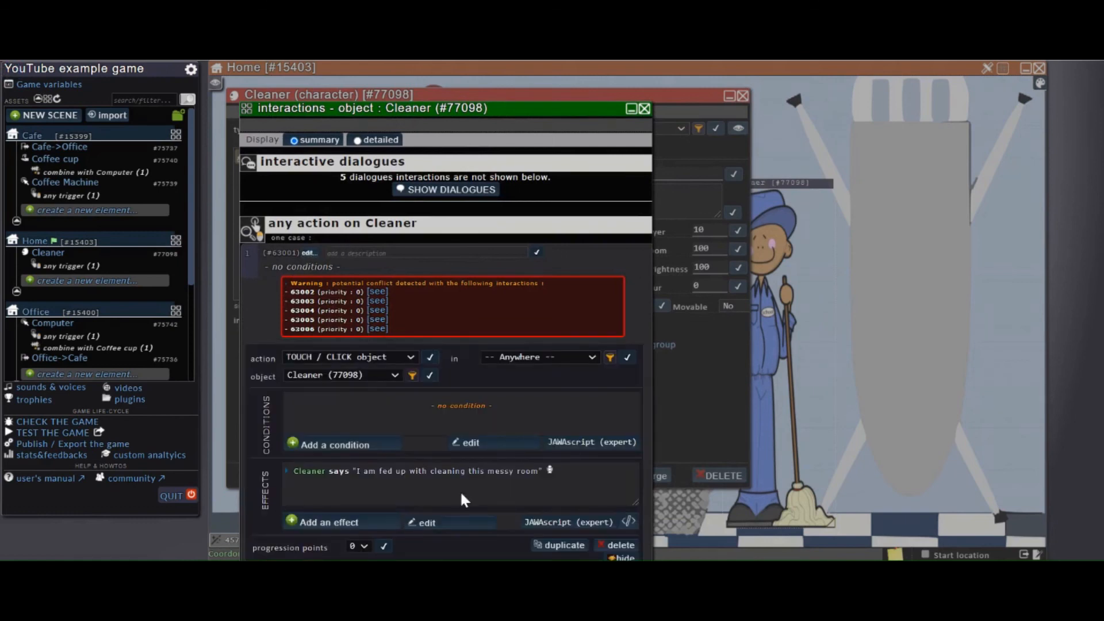
scroll(518, 438, down, 3)
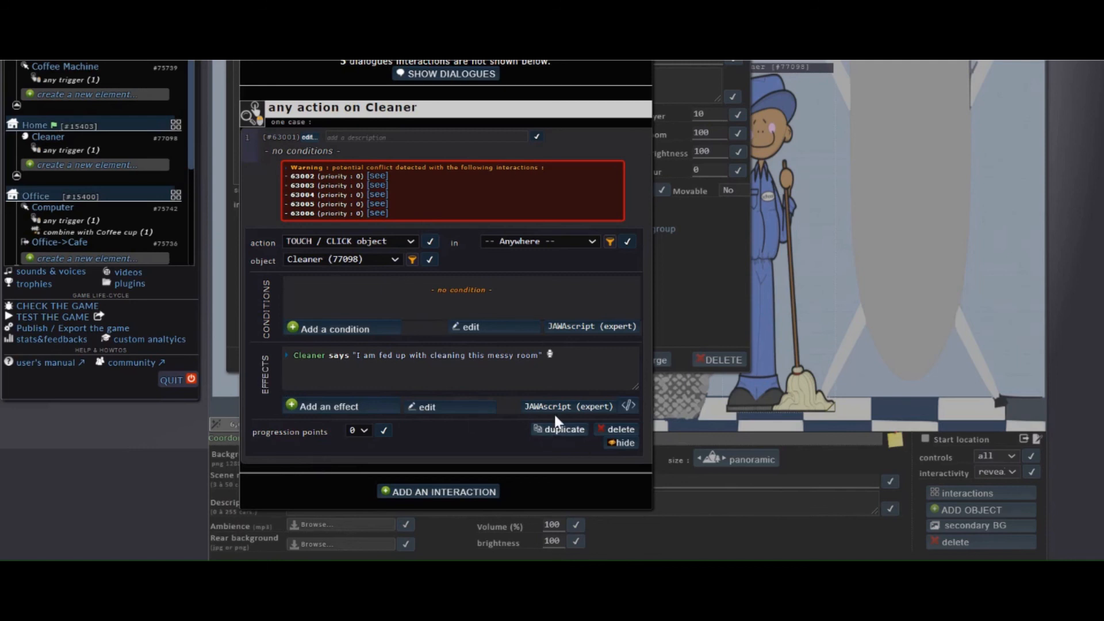
click(605, 435)
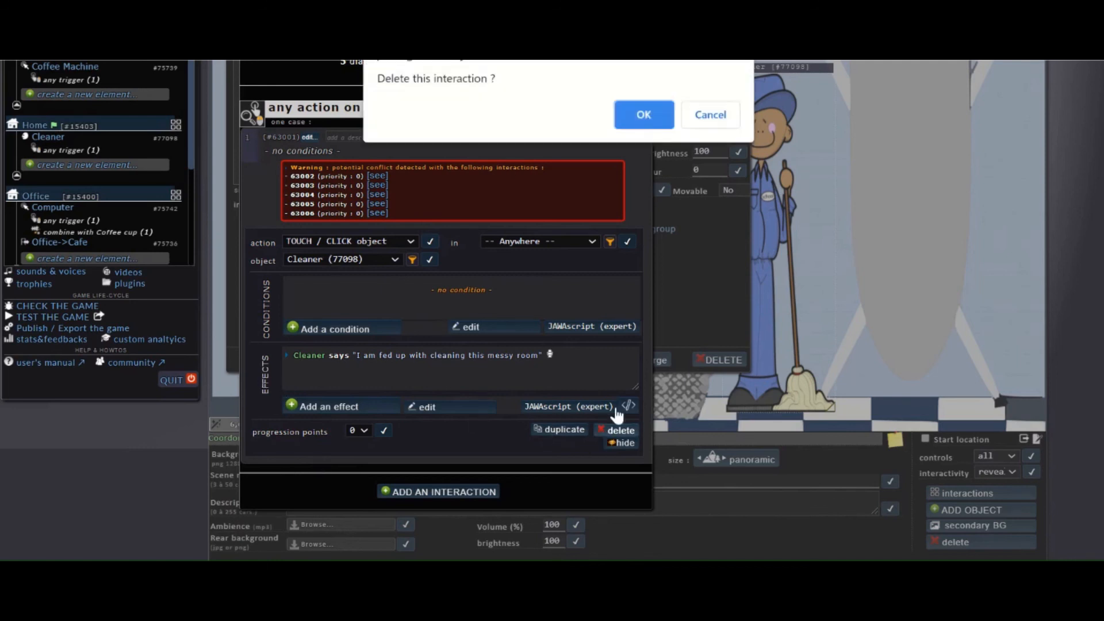
click(653, 116)
scroll(644, 345, up, 2)
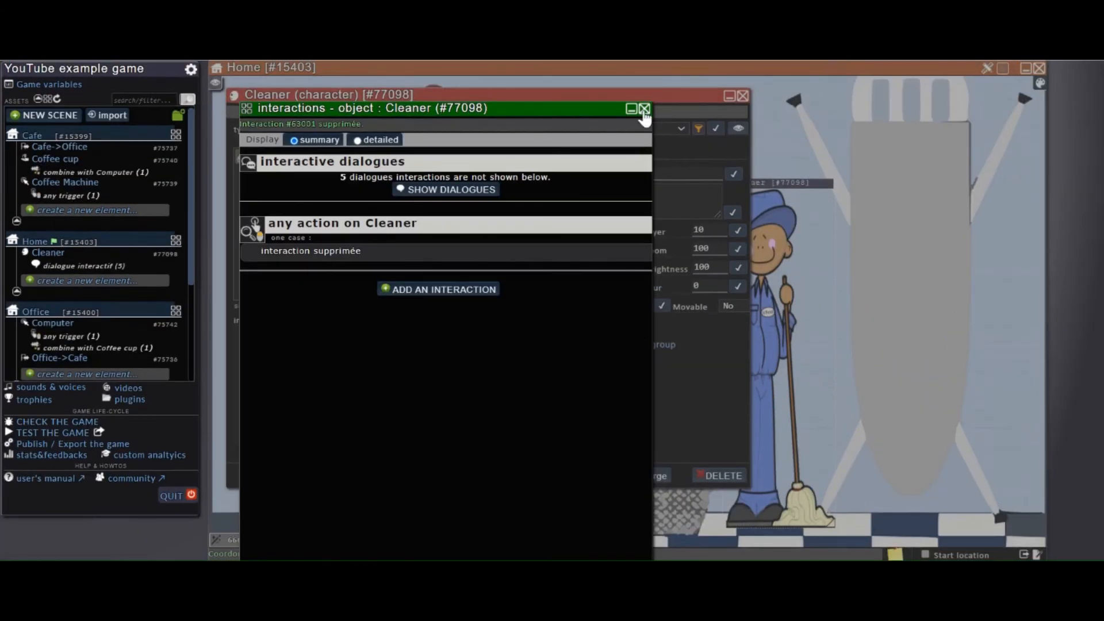
click(644, 109)
click(743, 96)
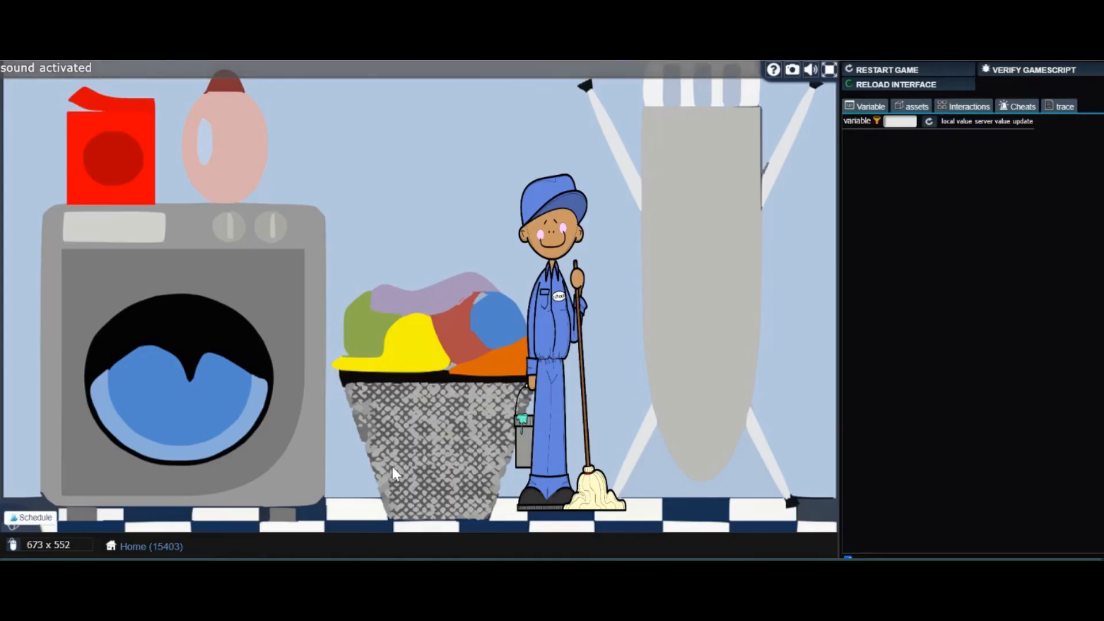
Restart the running test of the game, discarding current progress, and begin play in the Home scene
click(900, 74)
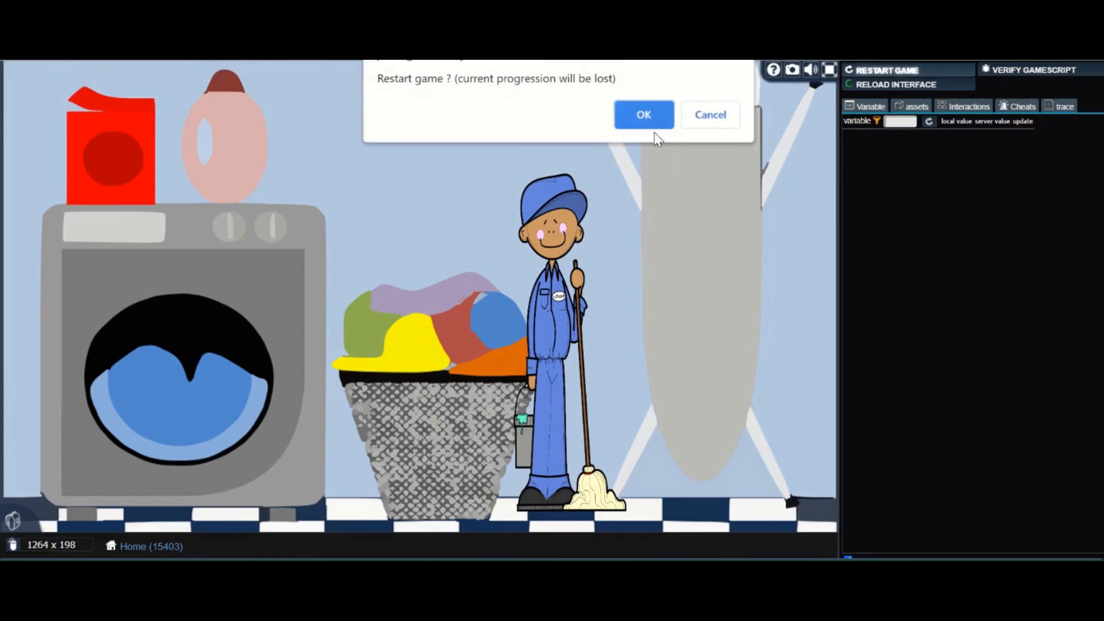
click(645, 120)
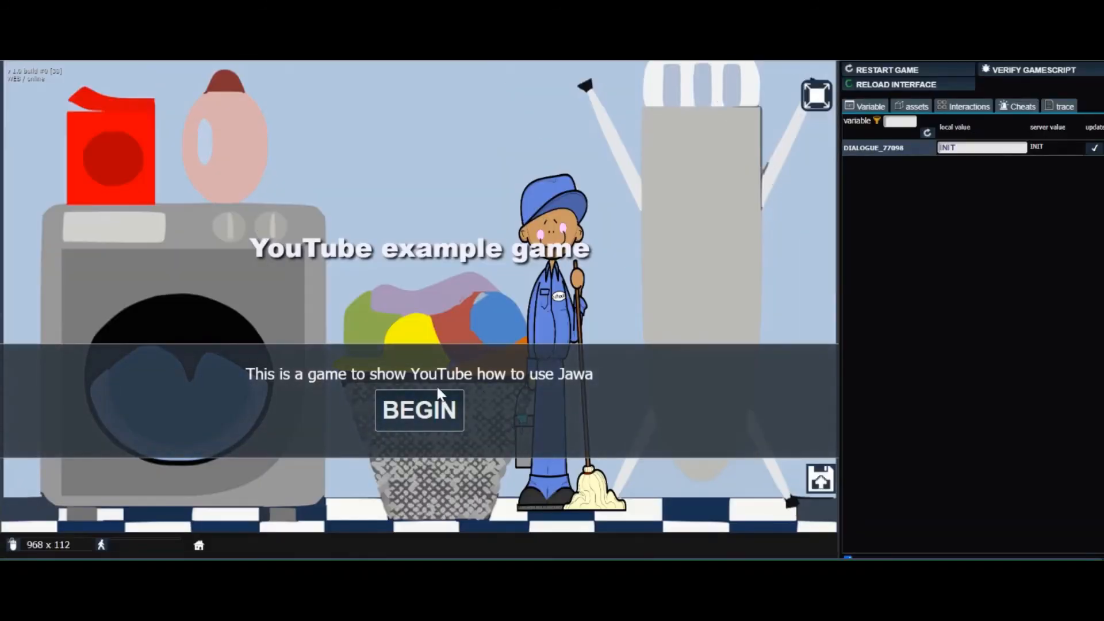
click(423, 409)
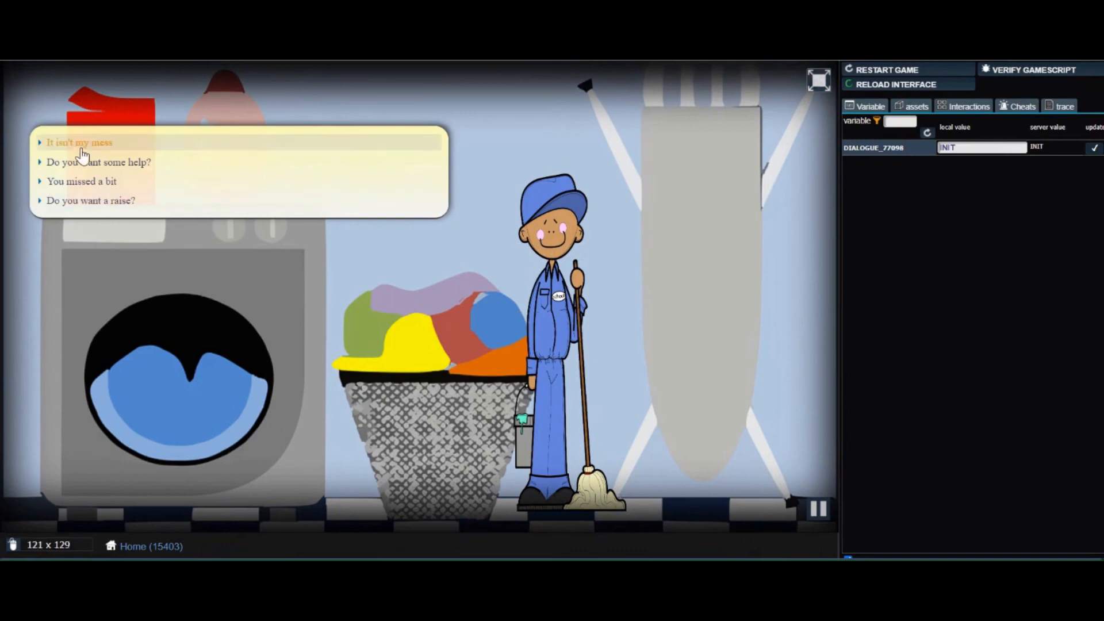
Test the Cleaner's dialogue with the answers "It isn't my mess" and "Do you want some help?", returning to the choices after each
click(81, 145)
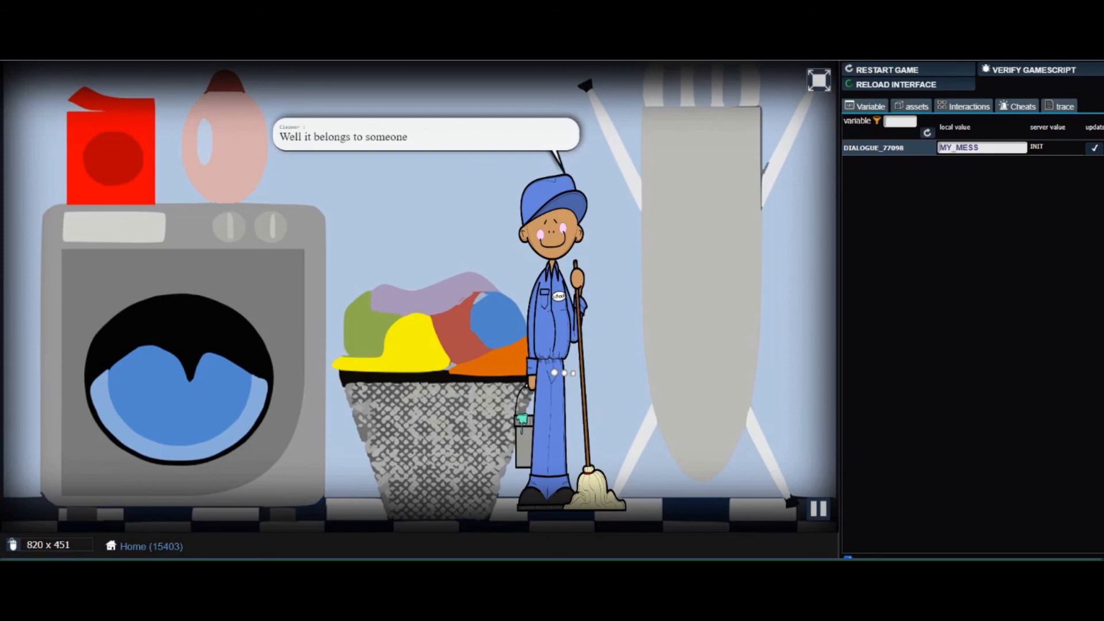
click(551, 308)
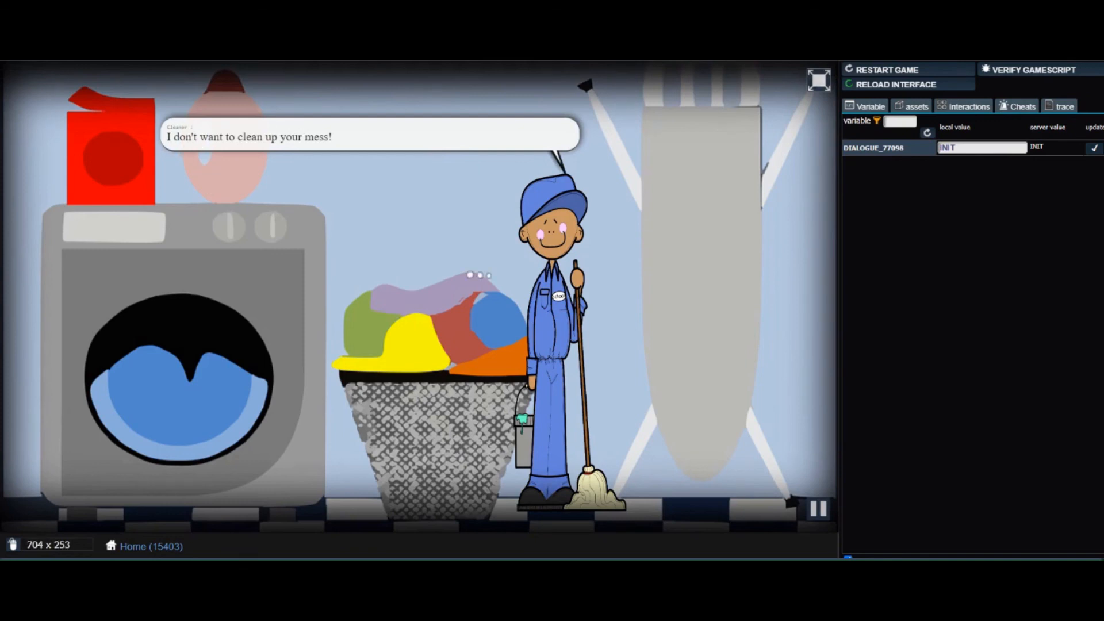
click(396, 264)
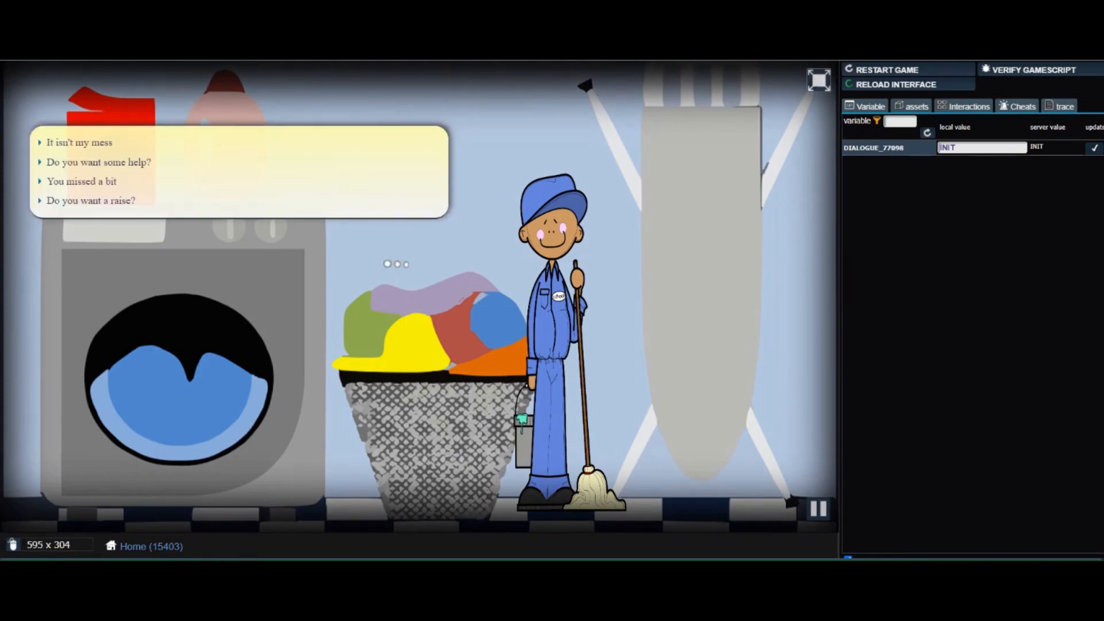
click(90, 167)
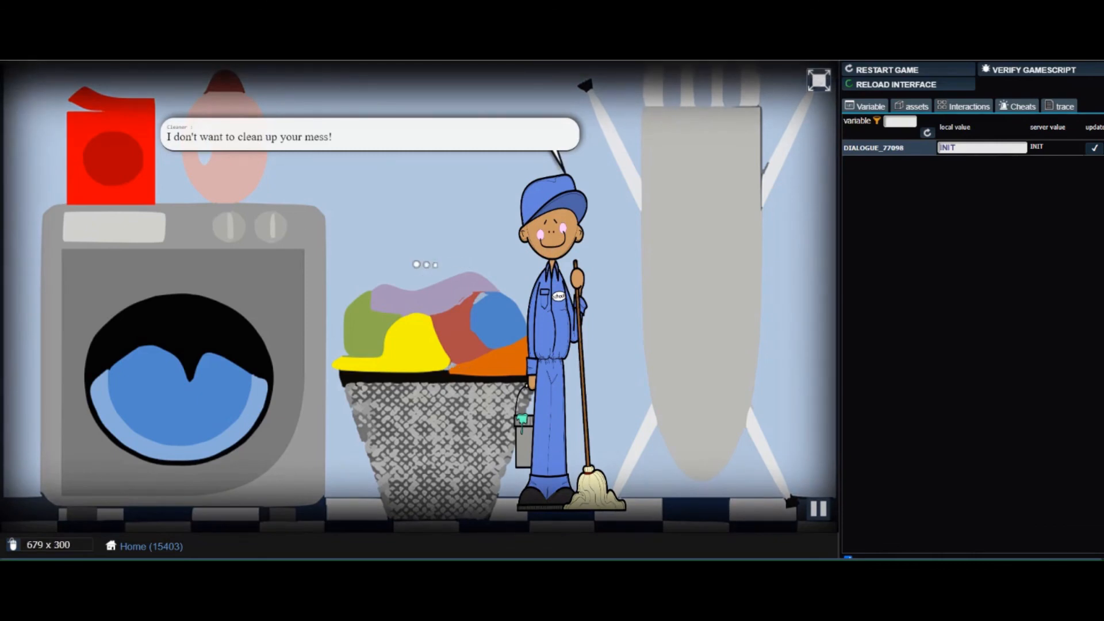
click(432, 264)
Test the answers "You missed a bit" and "Do you want a raise?" with the Cleaner, playing each reply to its end
click(101, 182)
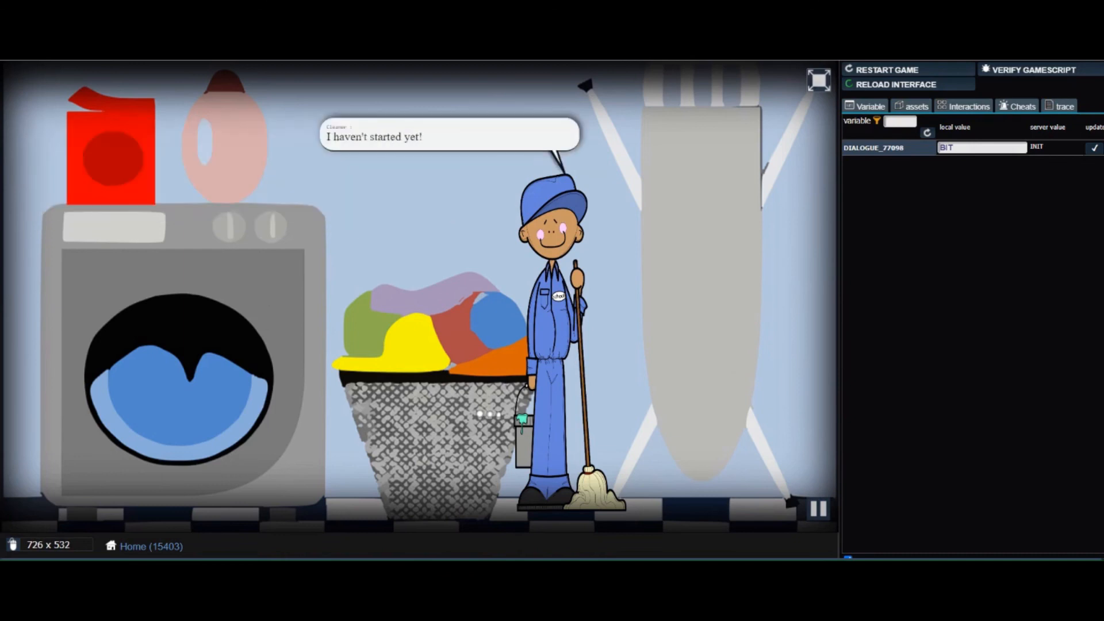
click(489, 414)
click(538, 493)
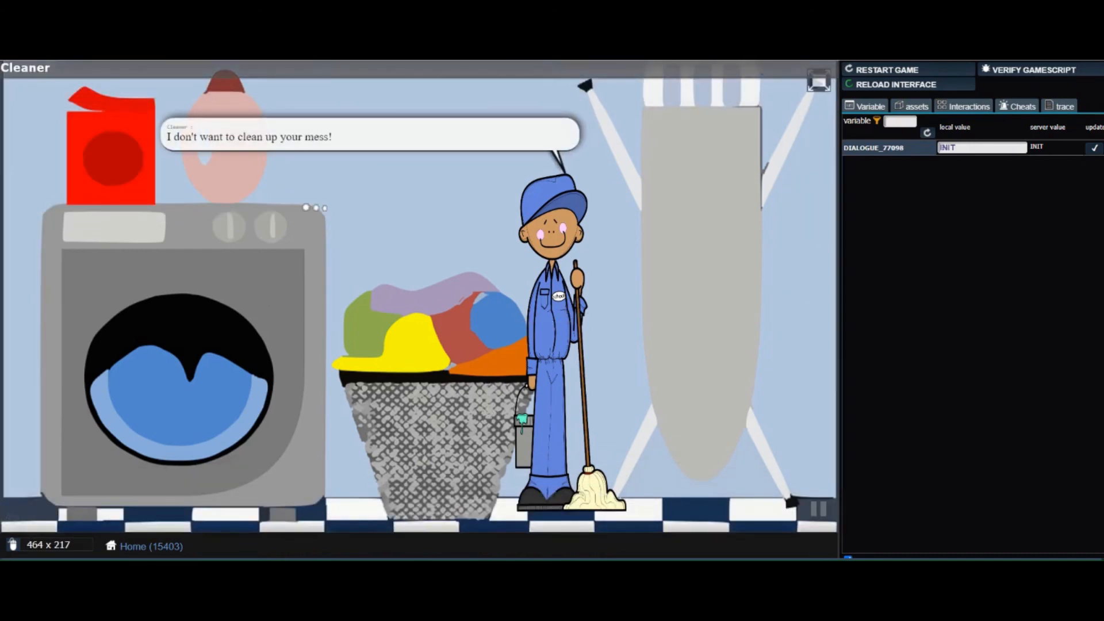
click(308, 209)
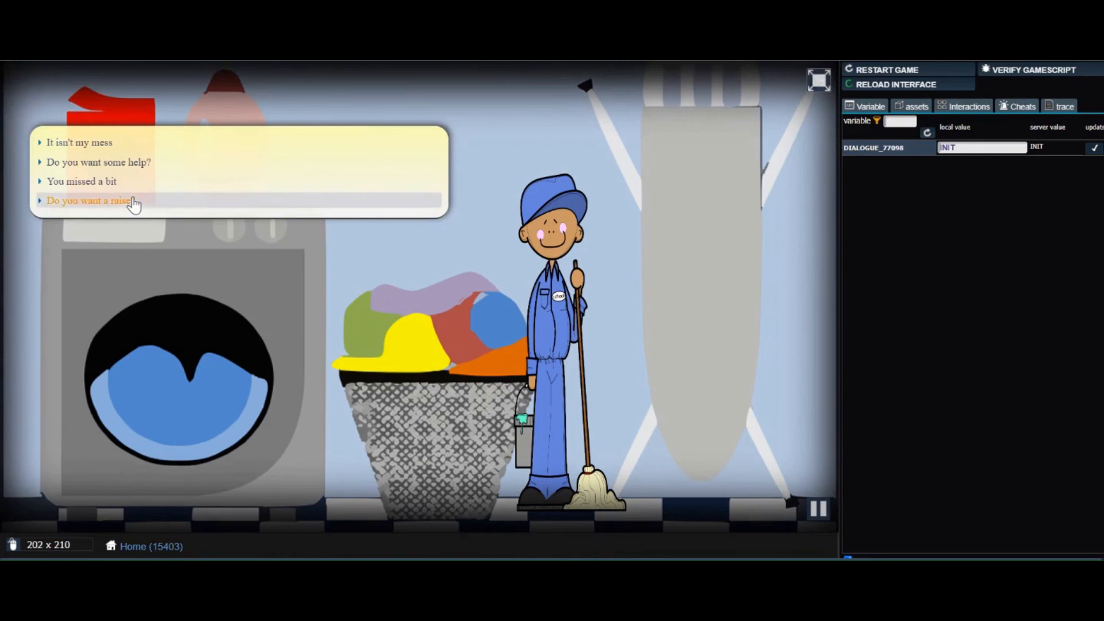
click(134, 202)
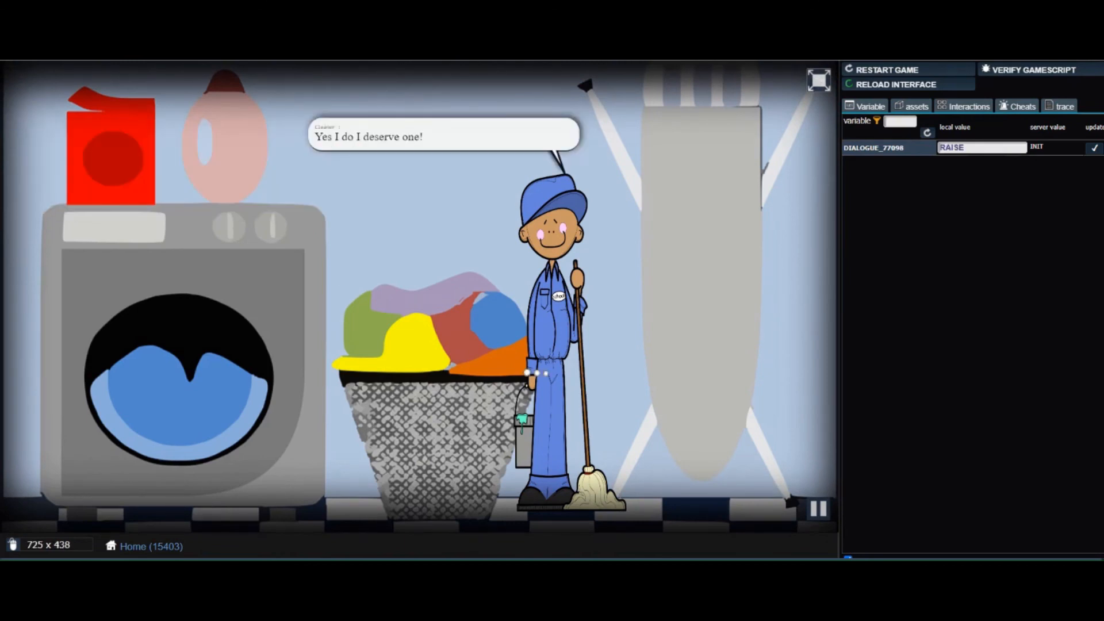
click(774, 410)
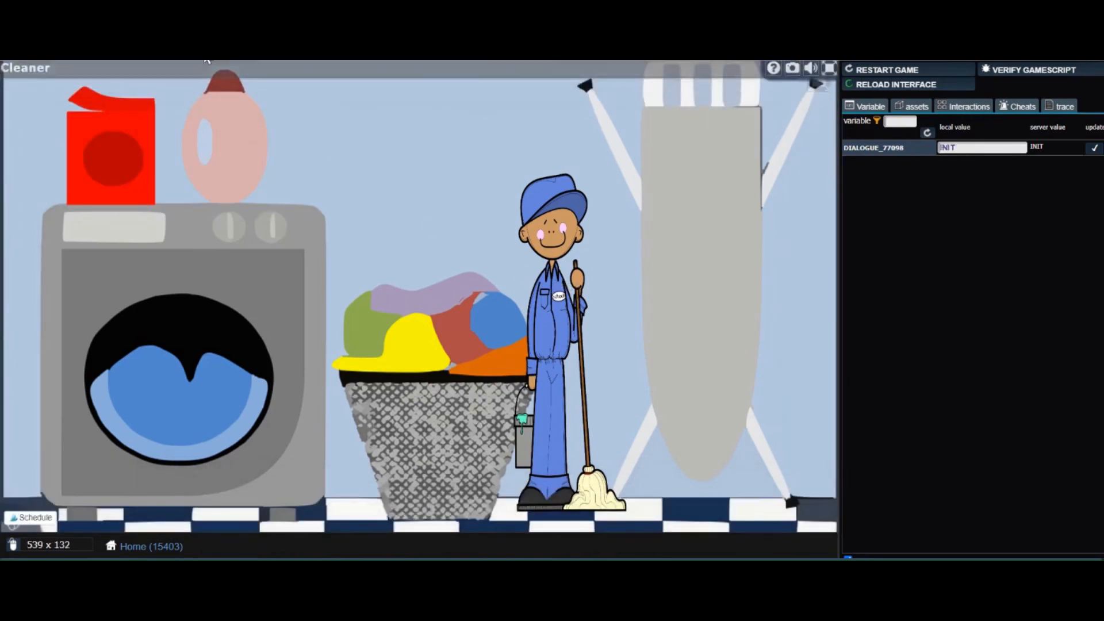